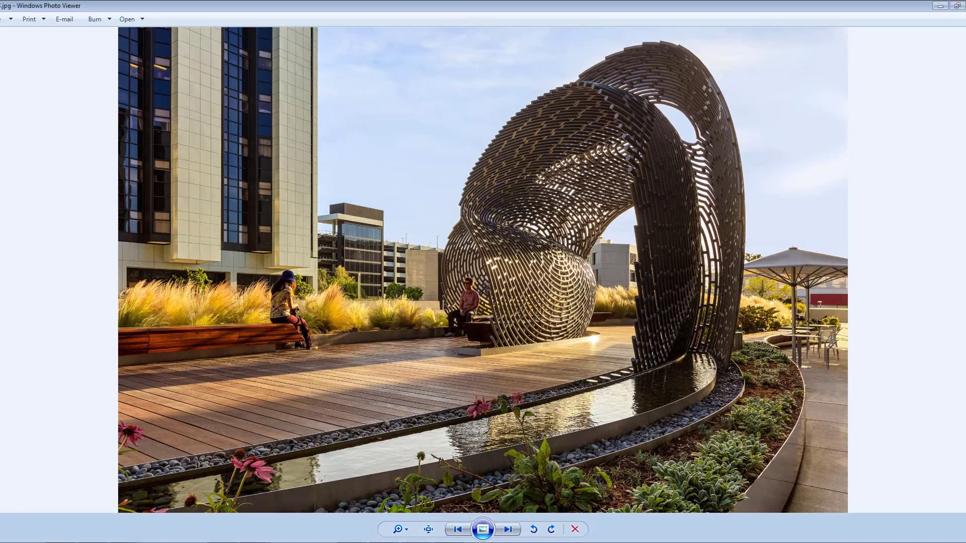
Browse the reference photos of the curved lattice pavilion.
{"action": "key", "text": "Right"}
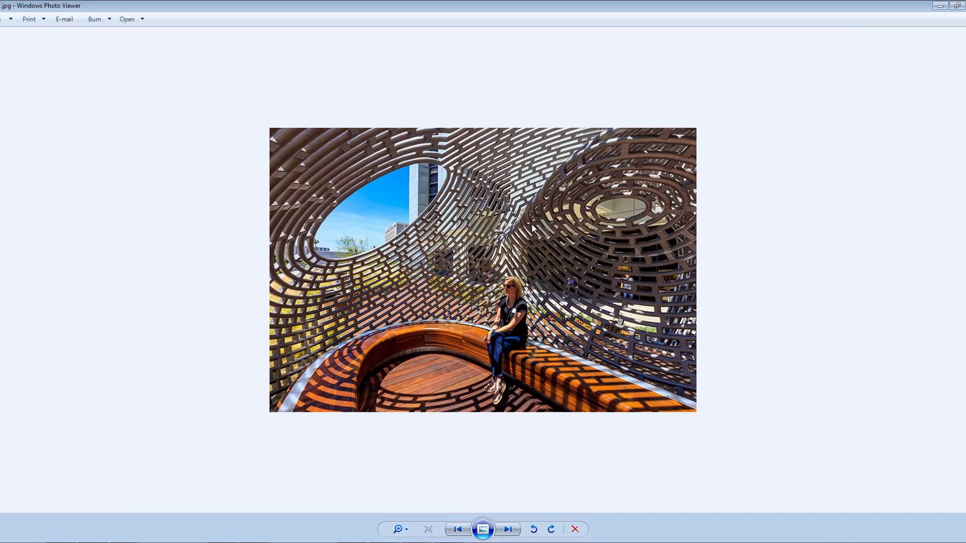
{"action": "key", "text": "Right"}
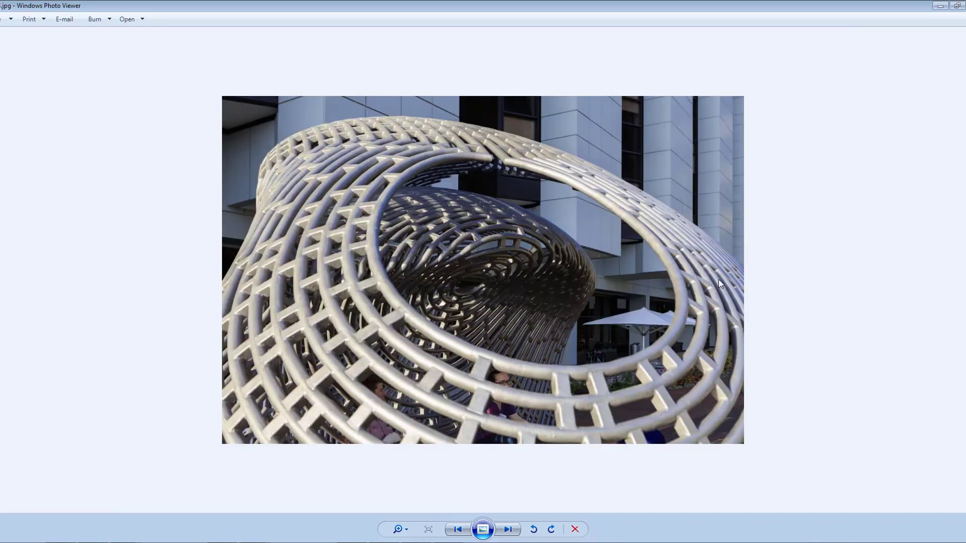
{"action": "key", "text": "Right"}
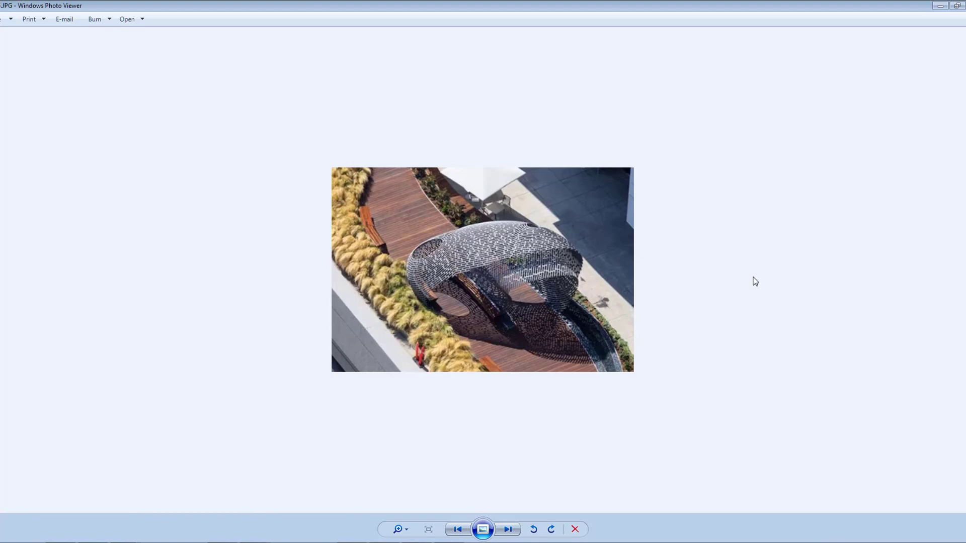
{"action": "key", "text": "Right"}
{"action": "key", "text": "Right"}
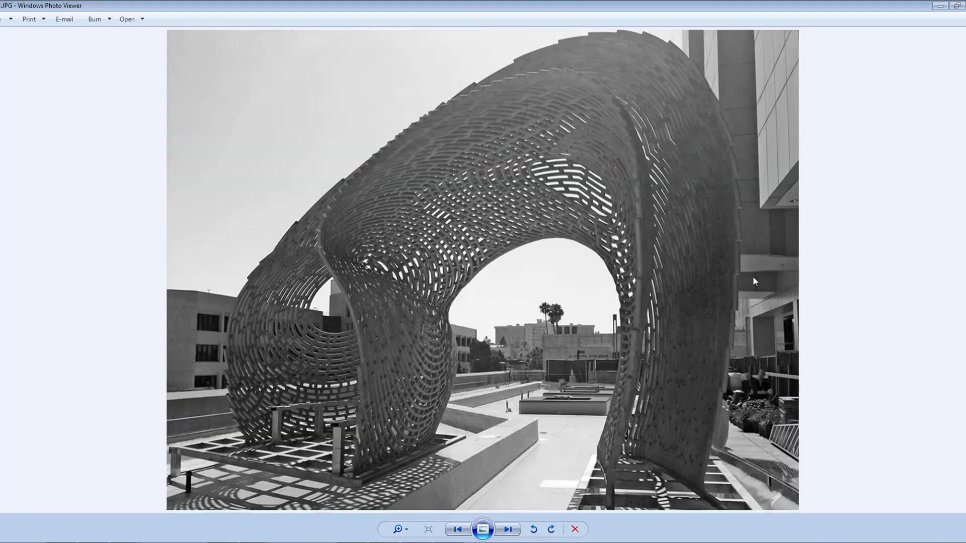
{"action": "key", "text": "Right"}
{"action": "key", "text": "Right"}
{"action": "key", "text": "Right"}
{"action": "key", "text": "Right"}
{"action": "key", "text": "Right"}
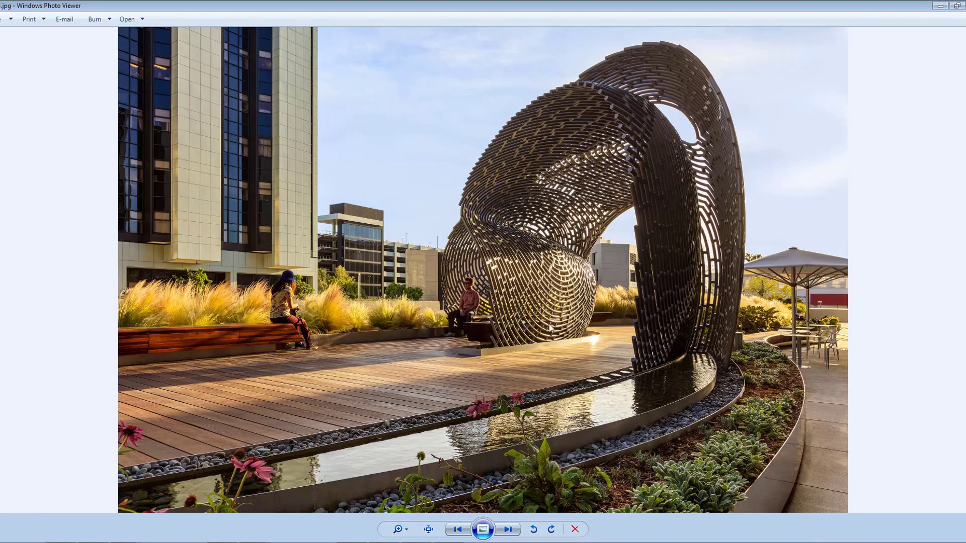
Examine the twisting tube structure close up in the terrace photo of the pavilion.
{"action": "scroll", "coordinate": [518, 197], "scroll_direction": "up", "scroll_amount": 5}
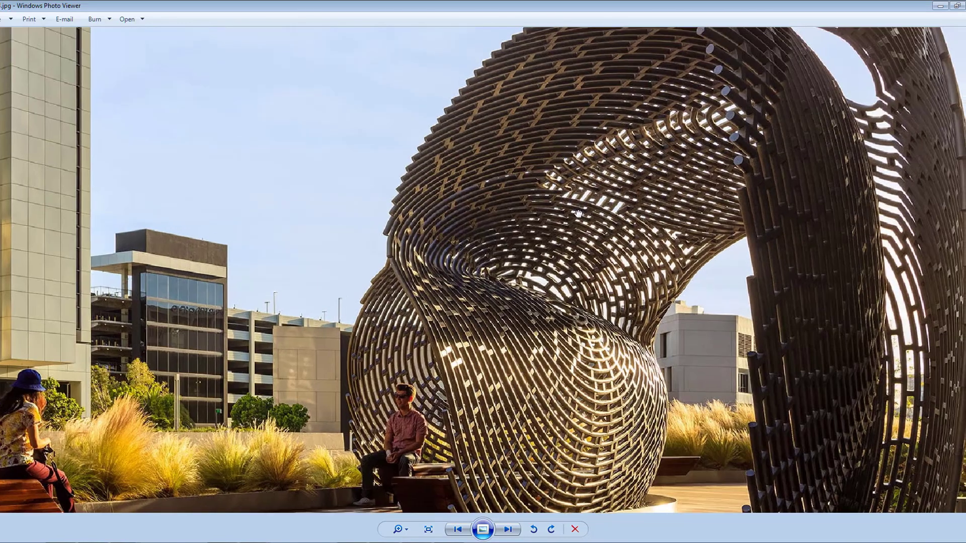
{"action": "left_click_drag", "start_coordinate": [578, 214], "coordinate": [560, 220]}
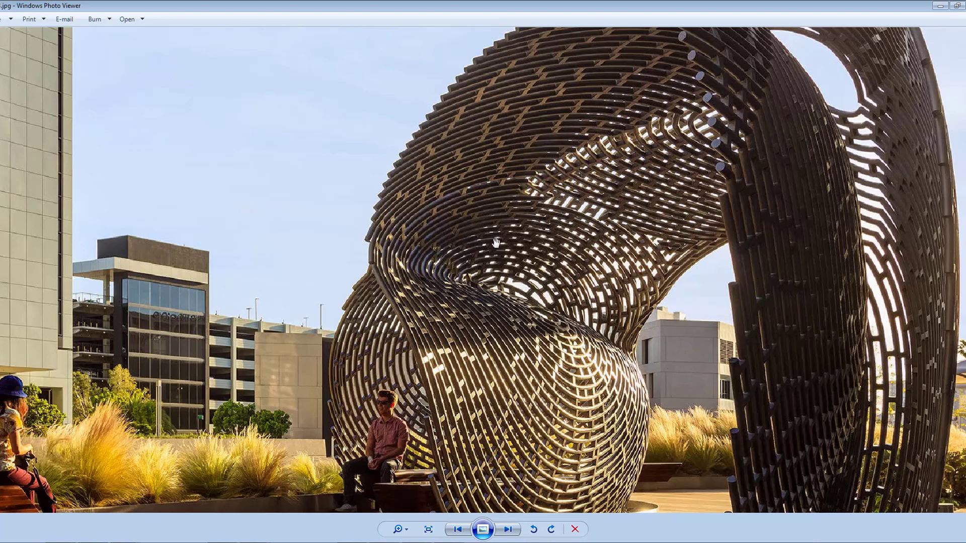
{"action": "scroll", "coordinate": [493, 237], "scroll_direction": "down", "scroll_amount": 3}
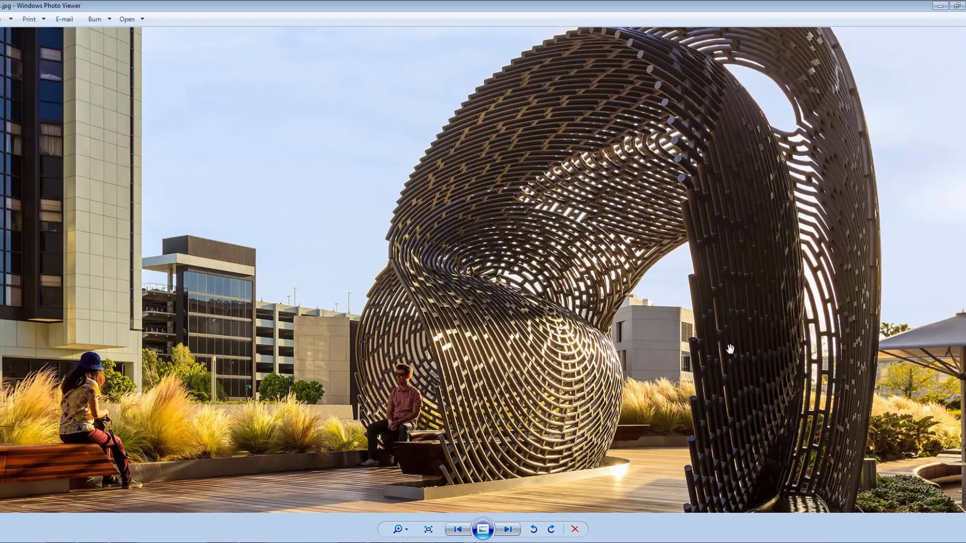
{"action": "key", "text": "Right"}
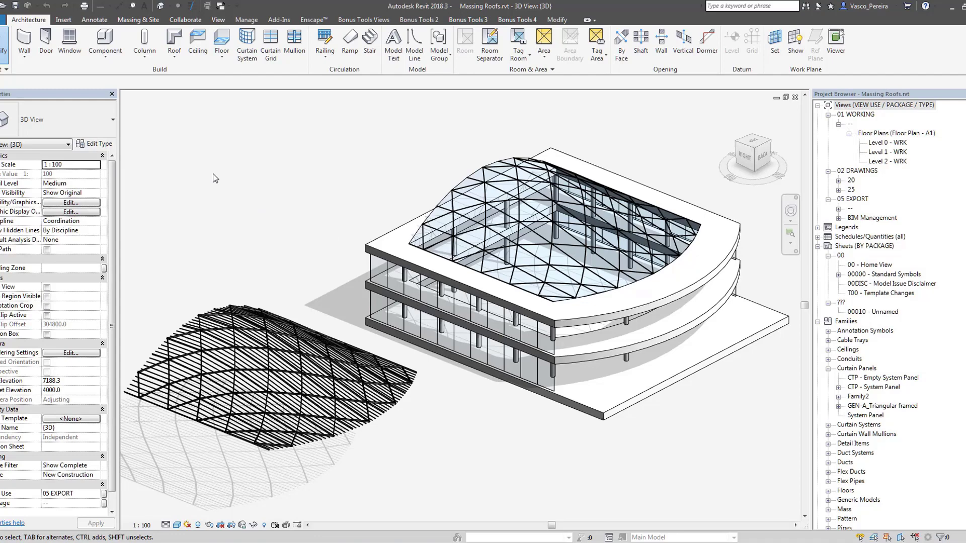
Create a new conceptual mass family from the Metric Mass.rft template.
{"action": "left_click", "coordinate": [2, 22]}
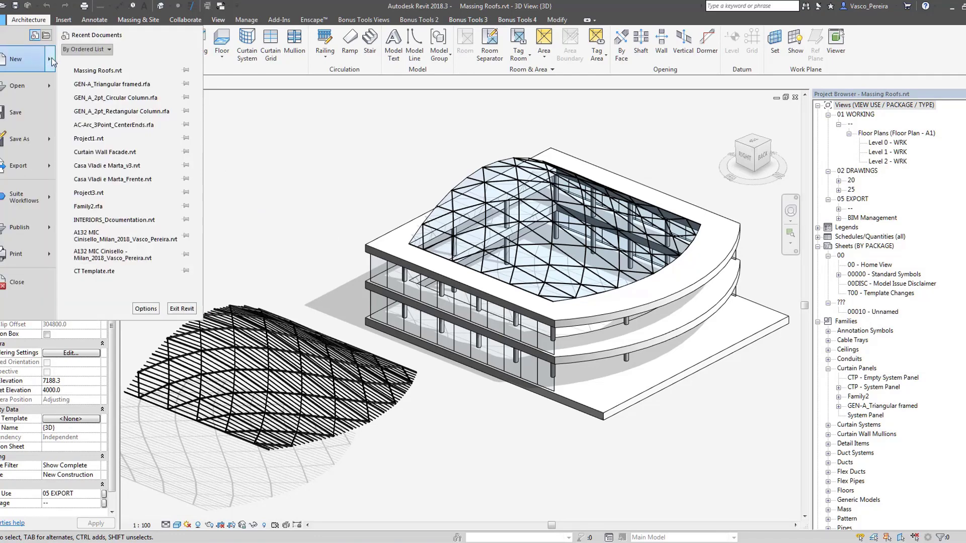
{"action": "mouse_move", "coordinate": [52, 60]}
{"action": "left_click", "coordinate": [126, 121]}
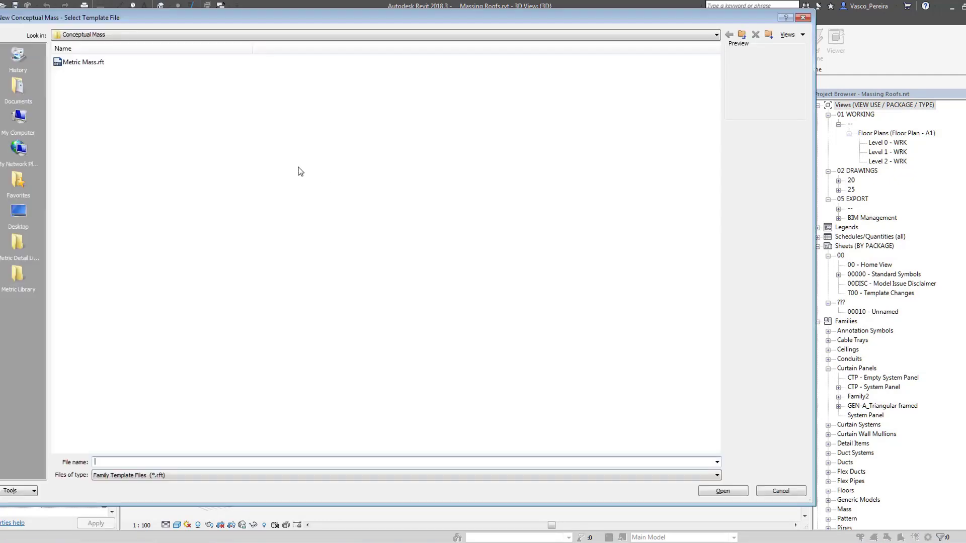
{"action": "key", "text": "Return"}
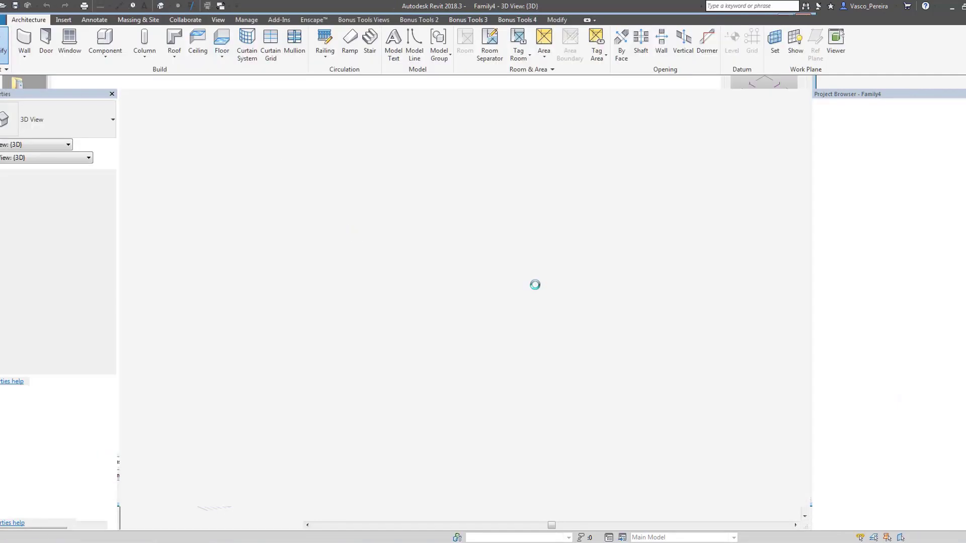
Draw two separate model lines on Level 1 on opposite sides of the reference planes' intersection, the shorter about 23100 mm, and toggle thin lines.
{"action": "scroll", "coordinate": [481, 395], "scroll_direction": "up", "scroll_amount": 5}
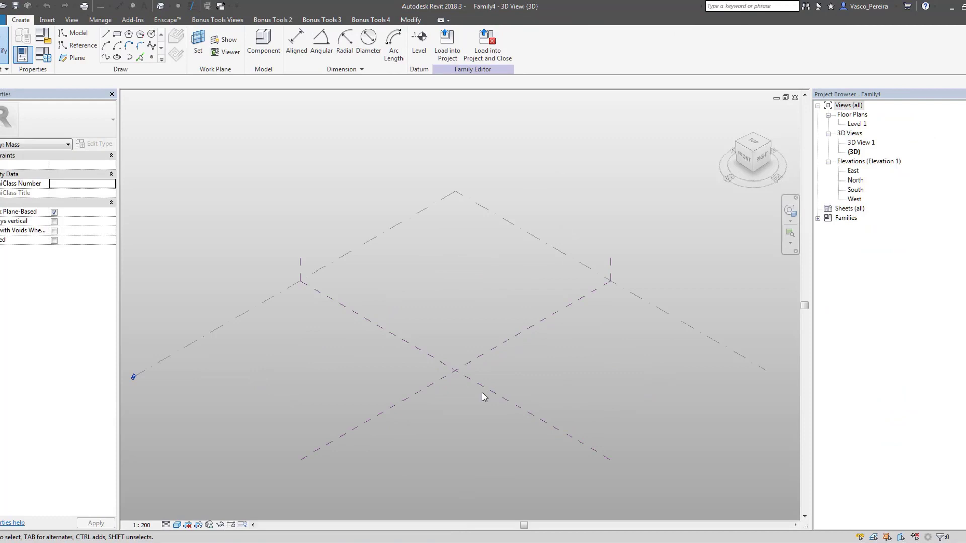
{"action": "left_click", "coordinate": [106, 34]}
{"action": "left_click", "coordinate": [216, 313]}
{"action": "left_click", "coordinate": [421, 456]}
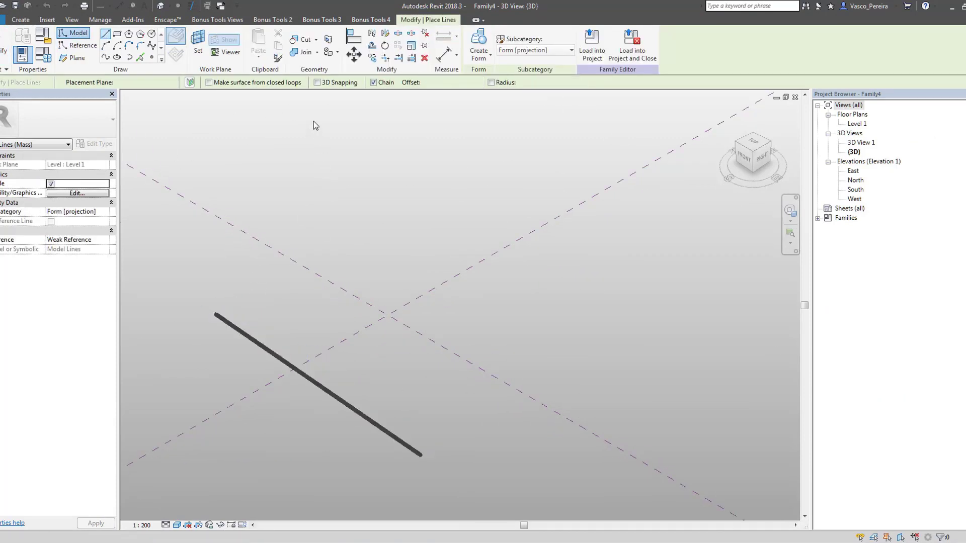
{"action": "left_click", "coordinate": [307, 125]}
{"action": "left_click", "coordinate": [707, 345]}
{"action": "key", "text": "Escape"}
{"action": "key", "text": "Escape"}
{"action": "key", "text": "t"}
{"action": "key", "text": "l"}
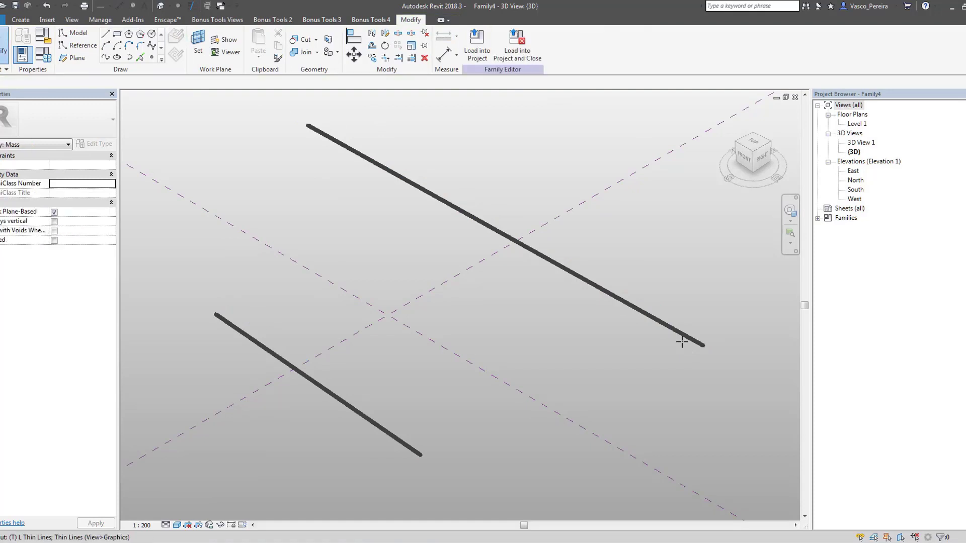
Create a flat surface form between the two model lines.
{"action": "scroll", "coordinate": [530, 359], "scroll_direction": "down", "scroll_amount": 4}
{"action": "left_click", "coordinate": [487, 394]}
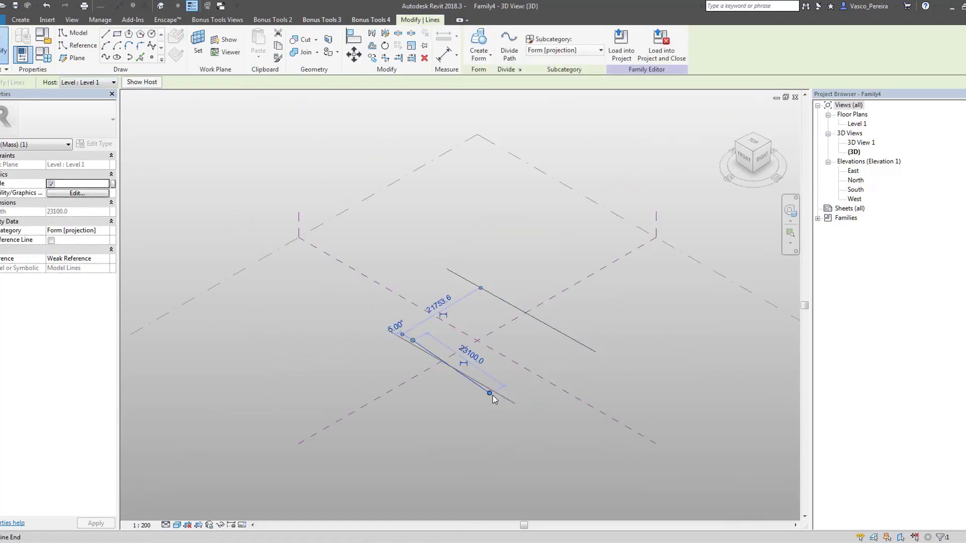
{"action": "left_click", "coordinate": [558, 330], "text": "ctrl"}
{"action": "left_click", "coordinate": [479, 40]}
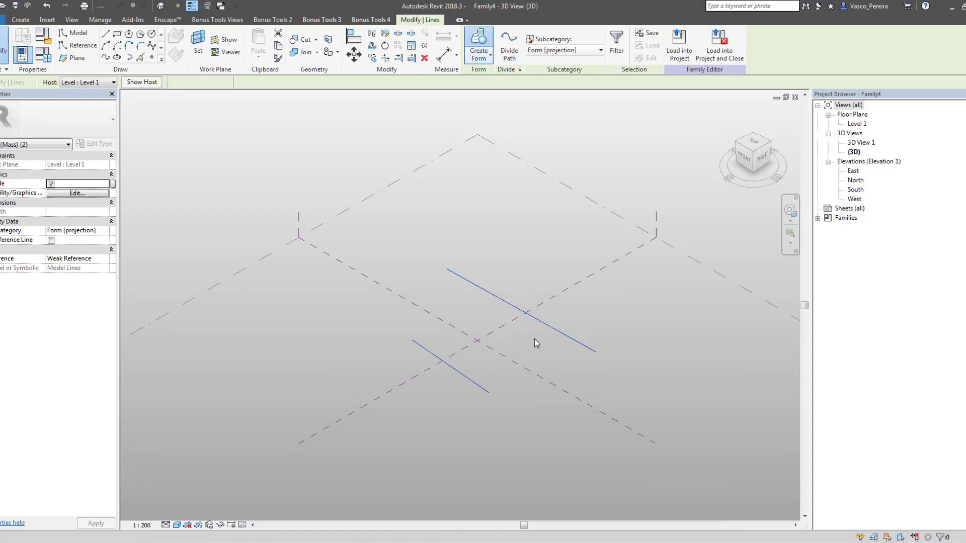
{"action": "left_click", "coordinate": [363, 522]}
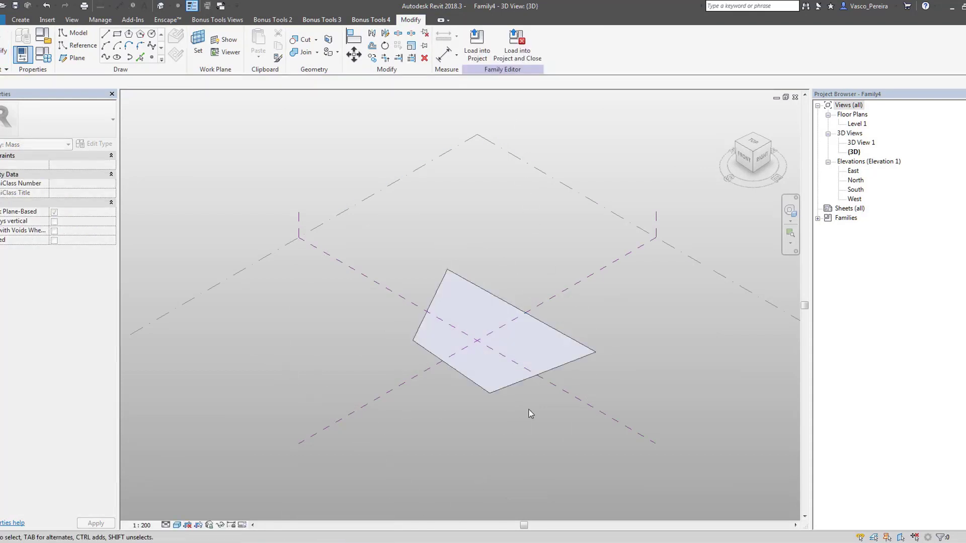
Divide the flat surface form into a UV grid of 10 by 10.
{"action": "left_click", "coordinate": [530, 308]}
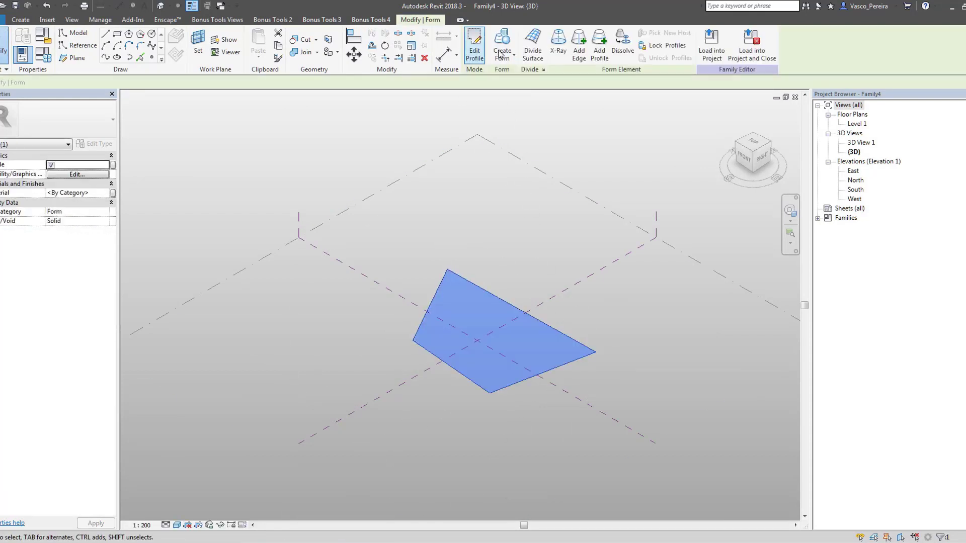
{"action": "left_click", "coordinate": [533, 44]}
{"action": "scroll", "coordinate": [531, 352], "scroll_direction": "up", "scroll_amount": 3}
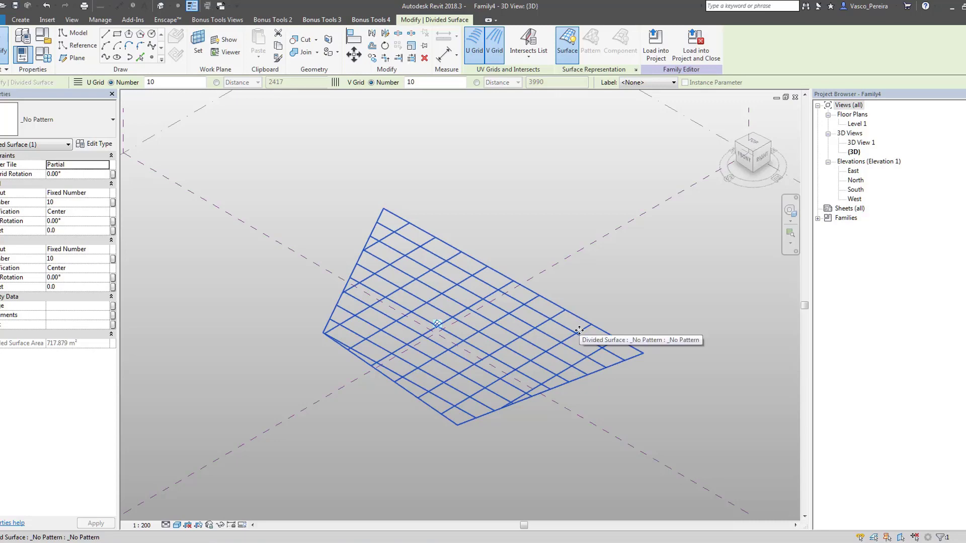
{"action": "scroll", "coordinate": [609, 333], "scroll_direction": "up", "scroll_amount": 1}
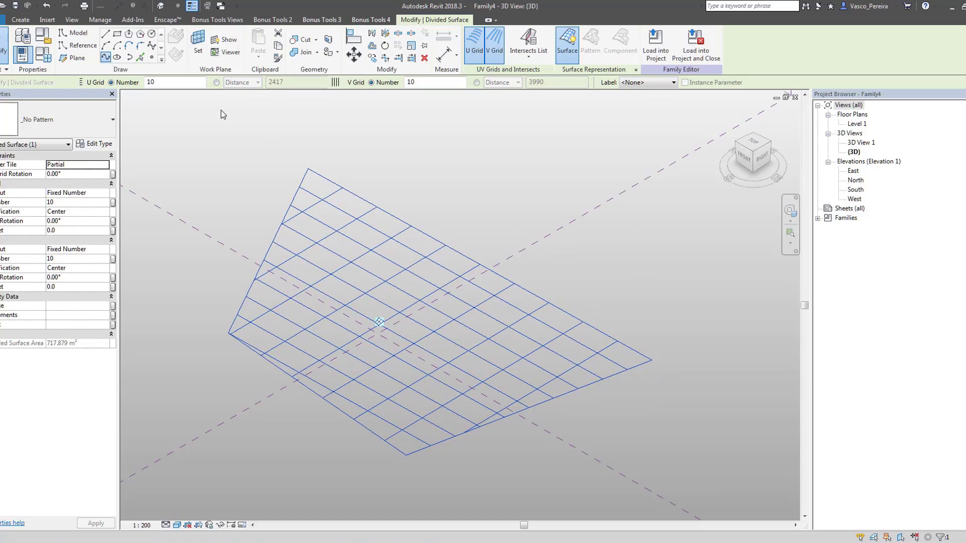
Draw two straight two-point reference splines, one in front of the other, in the empty area beside the divided surface.
{"action": "left_click", "coordinate": [649, 252]}
{"action": "middle_click_drag", "start_coordinate": [649, 252], "coordinate": [574, 382], "text": "shift"}
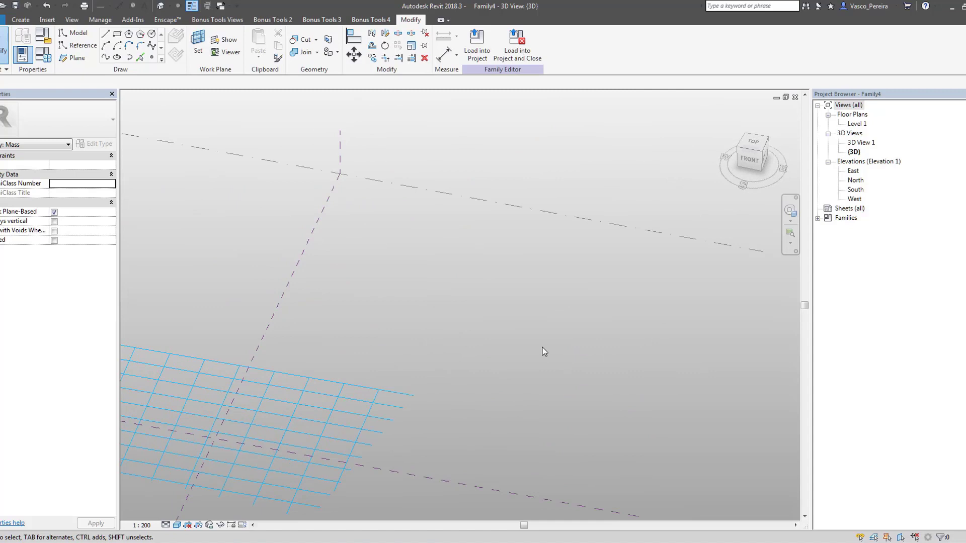
{"action": "scroll", "coordinate": [487, 305], "scroll_direction": "up", "scroll_amount": 2}
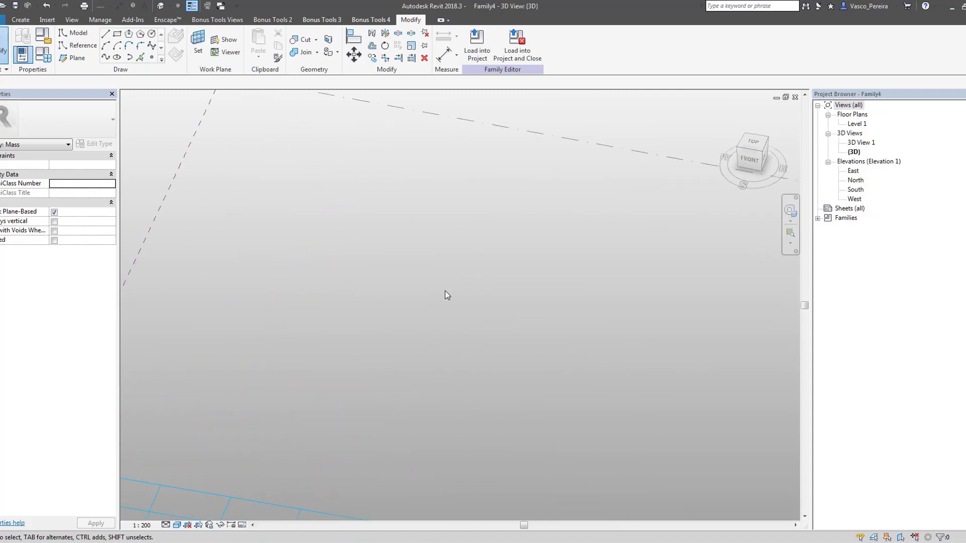
{"action": "left_click", "coordinate": [105, 57]}
{"action": "left_click", "coordinate": [93, 47]}
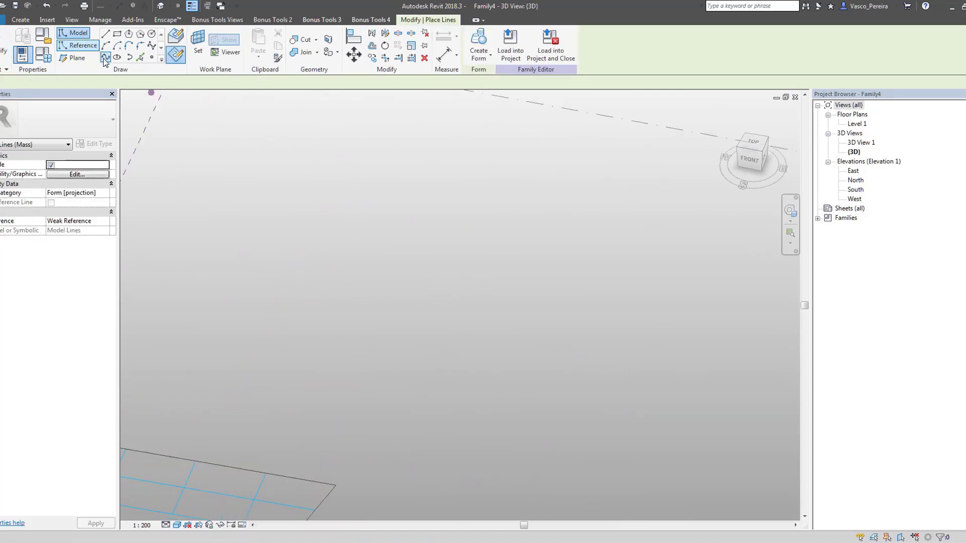
{"action": "left_click", "coordinate": [348, 164]}
{"action": "left_click", "coordinate": [637, 191]}
{"action": "key", "text": "Escape"}
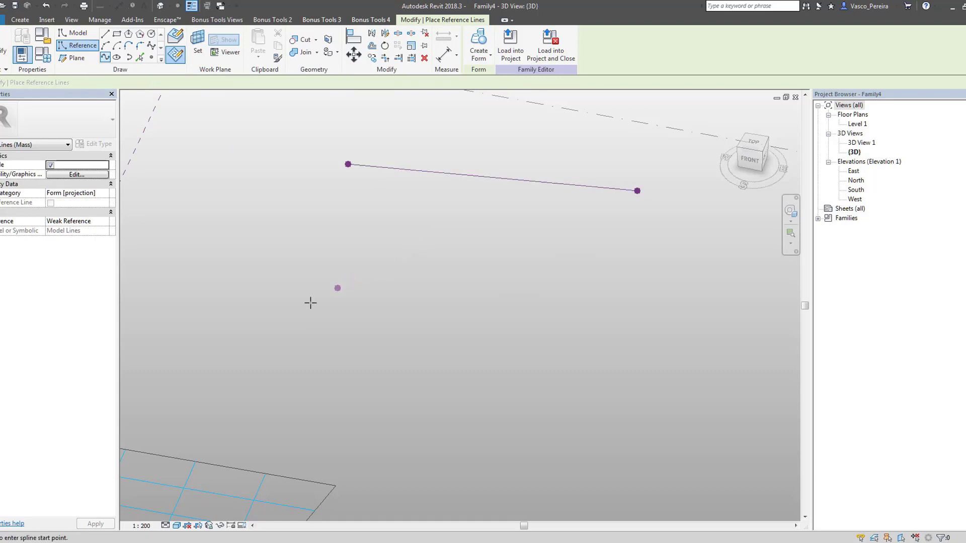
{"action": "left_click", "coordinate": [310, 302]}
{"action": "left_click", "coordinate": [717, 336]}
{"action": "key", "text": "Escape"}
{"action": "key", "text": "Escape"}
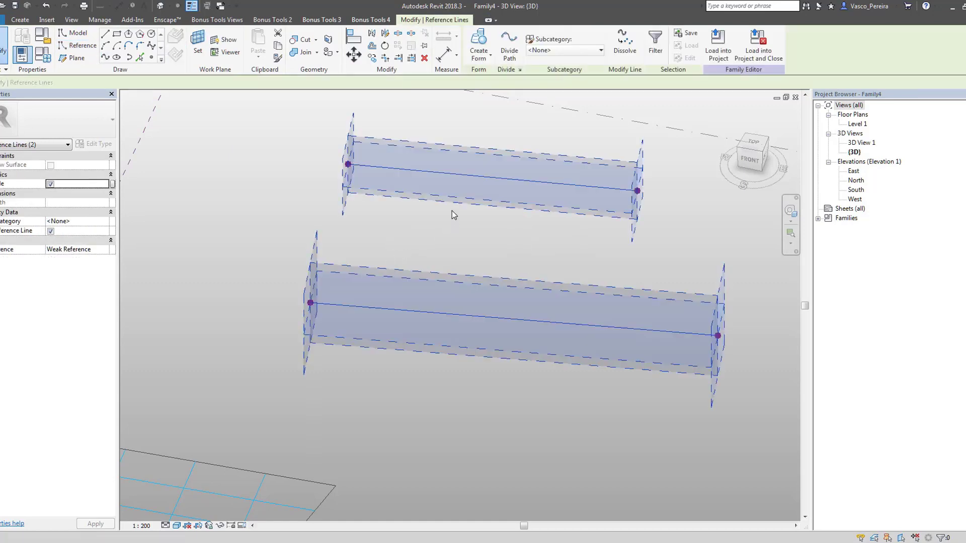
Create a flat surface form between the two reference splines and divide it into a 10 by 10 UV grid.
{"action": "left_click", "coordinate": [663, 45]}
{"action": "left_click", "coordinate": [304, 520]}
{"action": "left_click", "coordinate": [550, 271]}
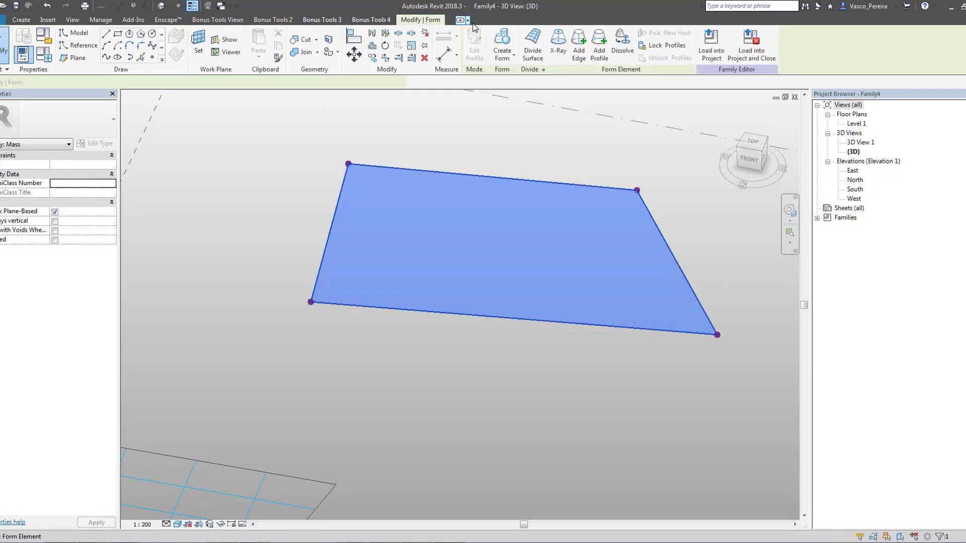
{"action": "left_click", "coordinate": [532, 44]}
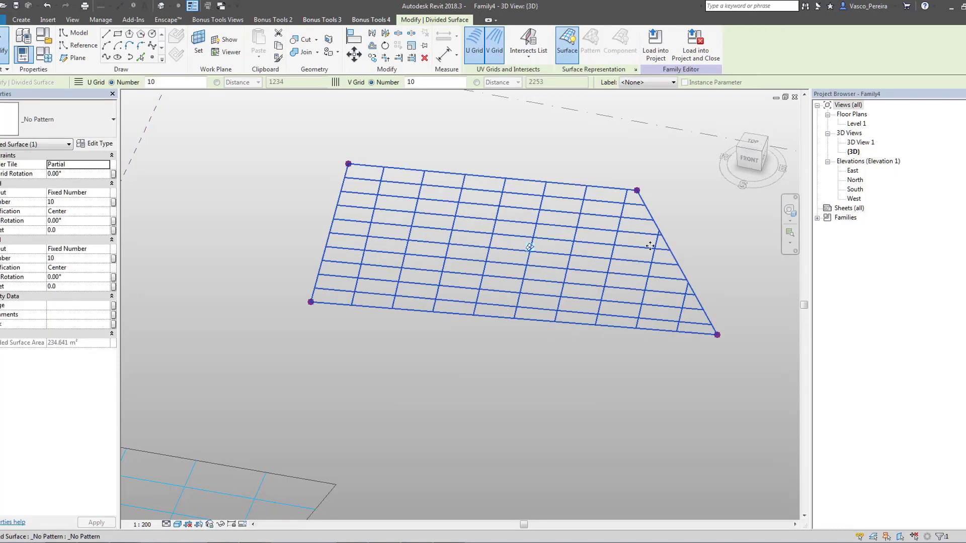
Reshape the divided surface by moving the front spline's end point horizontally along the green axis towards the viewer.
{"action": "left_click_drag", "start_coordinate": [706, 286], "coordinate": [775, 384]}
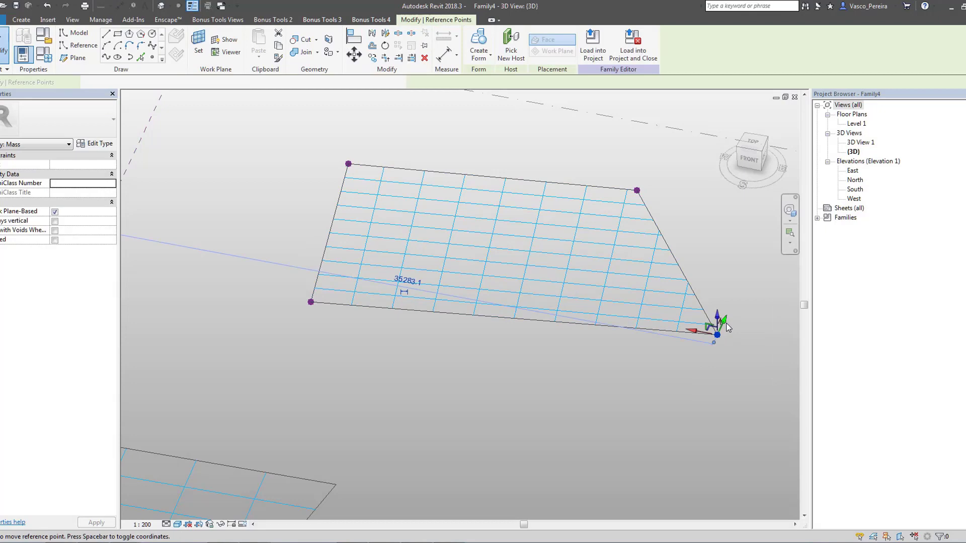
{"action": "left_click_drag", "start_coordinate": [728, 327], "coordinate": [702, 370]}
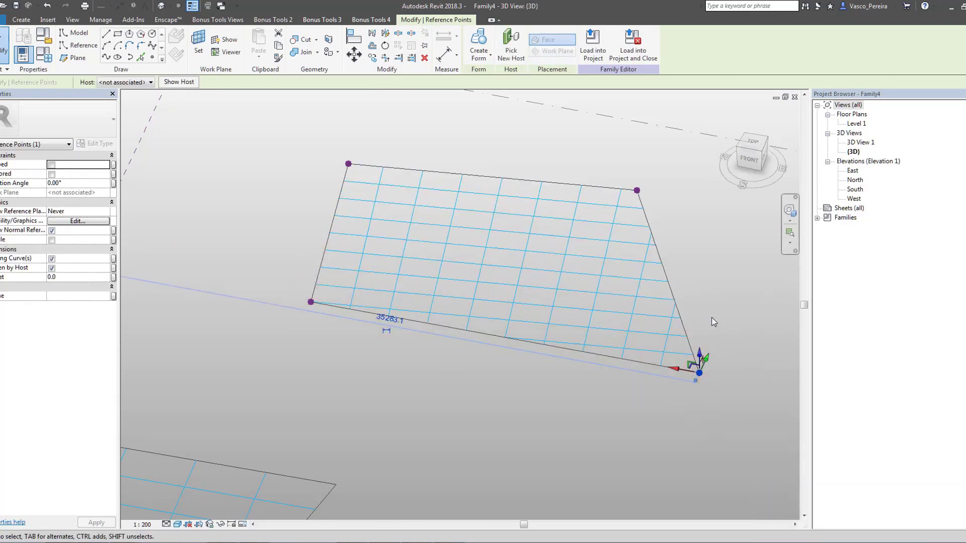
{"action": "left_click", "coordinate": [661, 356]}
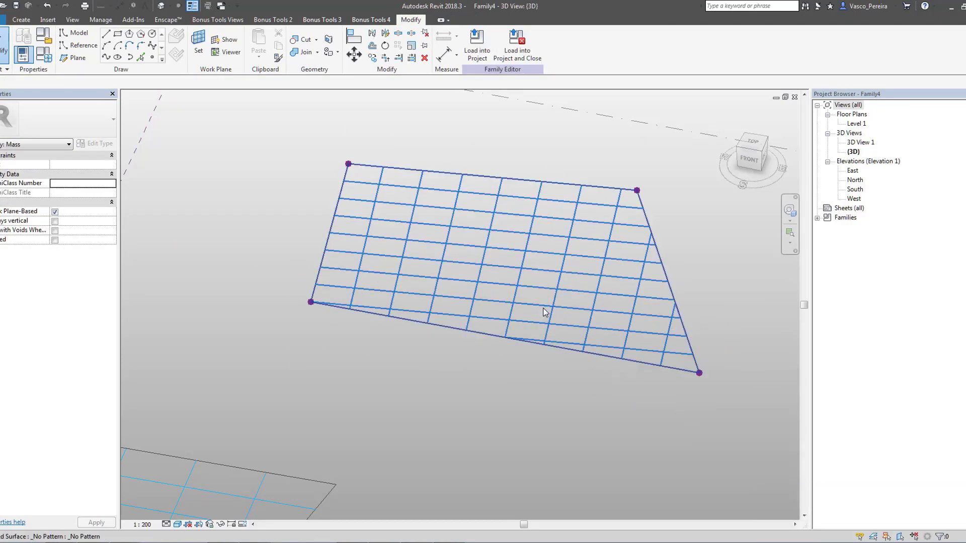
Move the same corner point up and down along its vertical axis, and undo everything back to before the reference splines.
{"action": "left_click", "coordinate": [700, 373]}
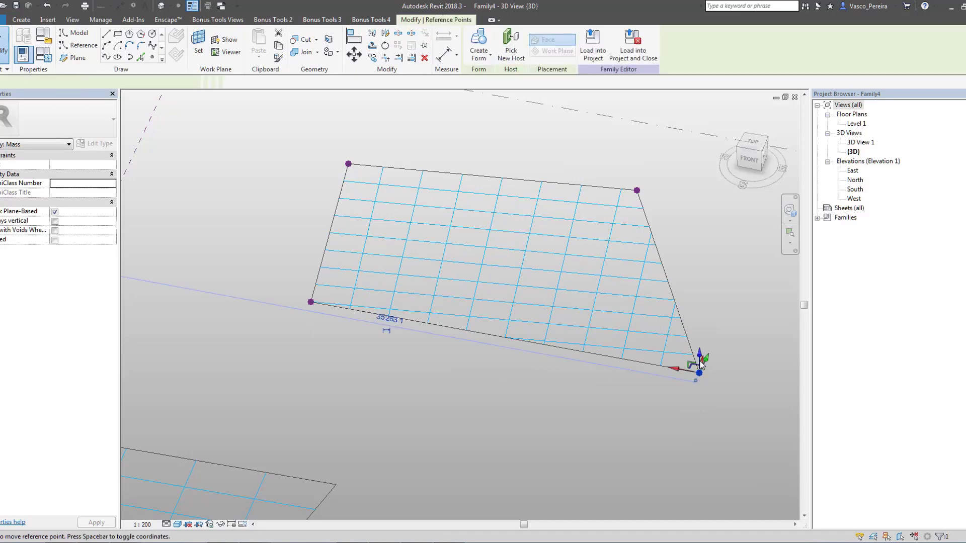
{"action": "left_click_drag", "start_coordinate": [699, 353], "coordinate": [699, 333]}
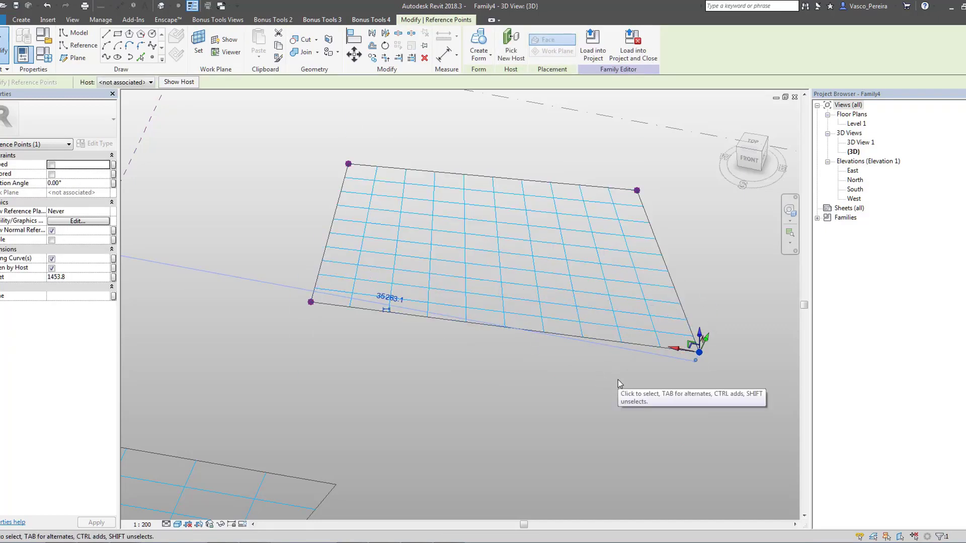
{"action": "left_click_drag", "start_coordinate": [704, 336], "coordinate": [700, 352]}
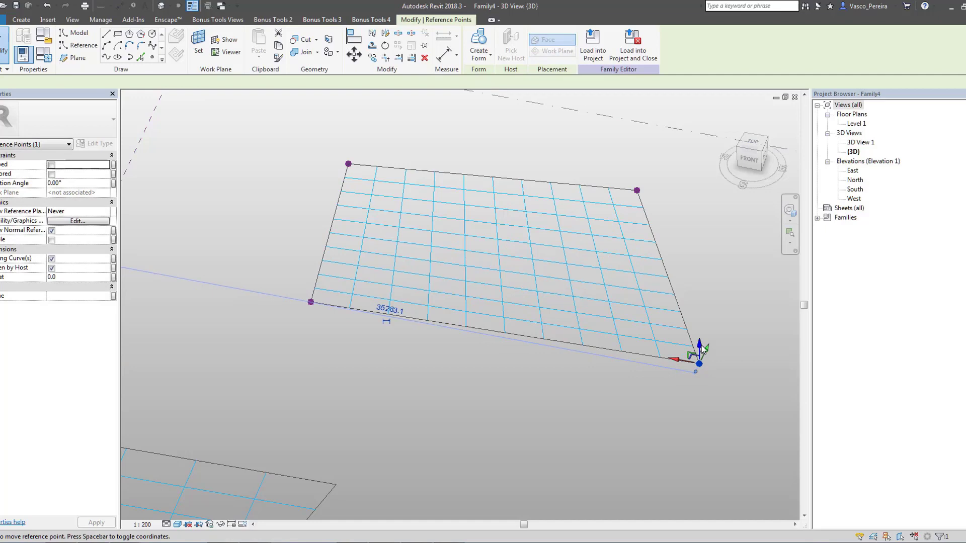
{"action": "left_click_drag", "start_coordinate": [700, 353], "coordinate": [701, 363]}
{"action": "key", "text": "ctrl+z"}
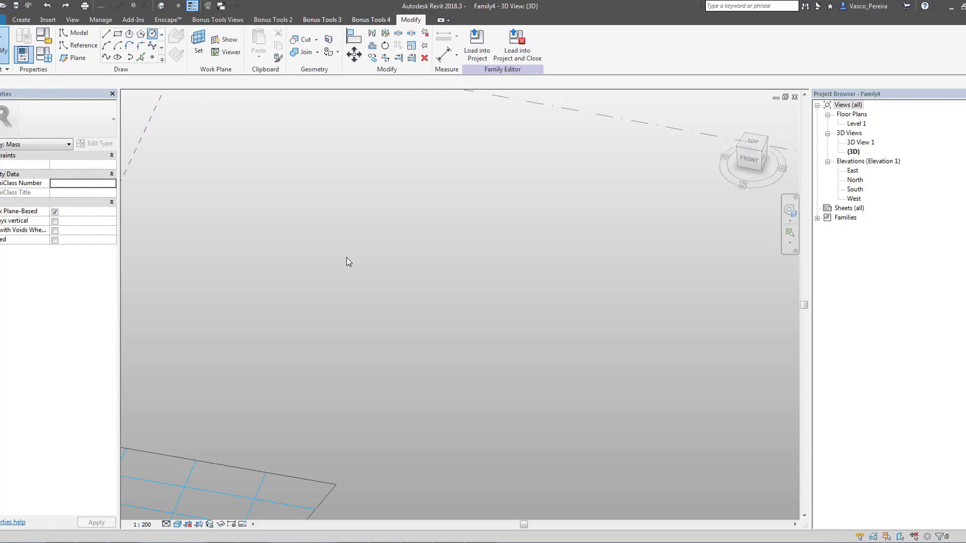
Draw a model-line circle with a radius of about 11700 in the empty area behind the divided surface.
{"action": "left_click", "coordinate": [418, 287]}
{"action": "left_click", "coordinate": [632, 300]}
{"action": "key", "text": "Escape"}
{"action": "key", "text": "Escape"}
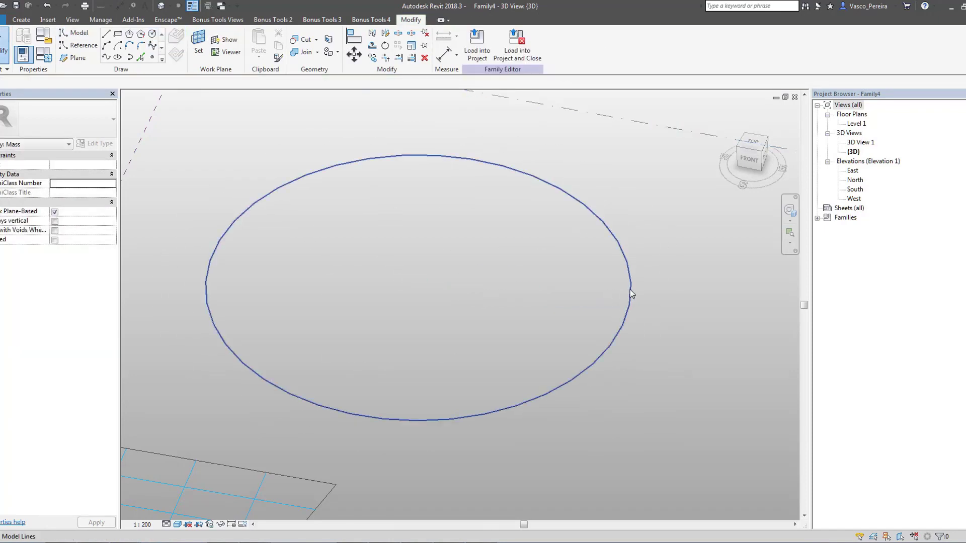
Create a solid cylinder from the circle and lower its top face to a height of about 2708.
{"action": "left_click", "coordinate": [631, 293]}
{"action": "key", "text": "c"}
{"action": "key", "text": "f"}
{"action": "left_click", "coordinate": [198, 516]}
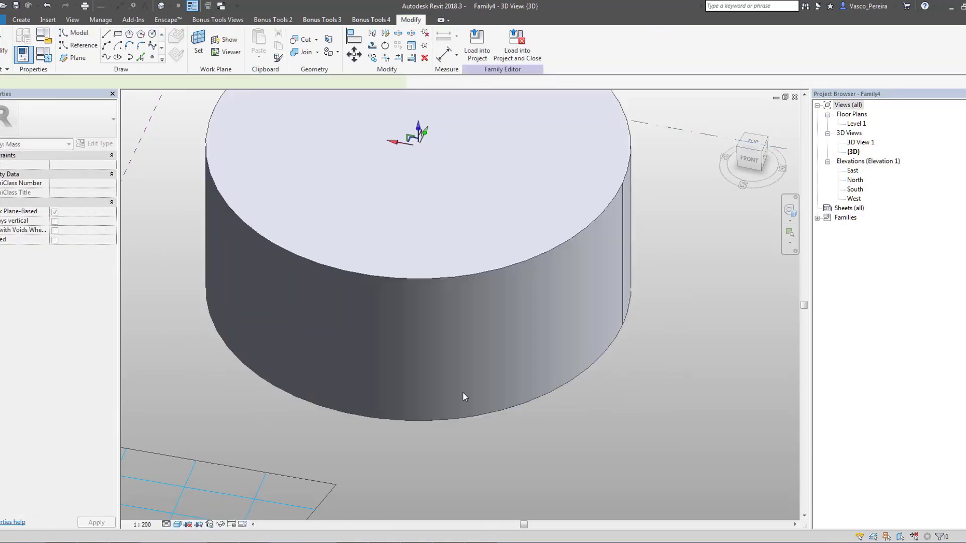
{"action": "left_click", "coordinate": [438, 156]}
{"action": "left_click_drag", "start_coordinate": [416, 129], "coordinate": [415, 232]}
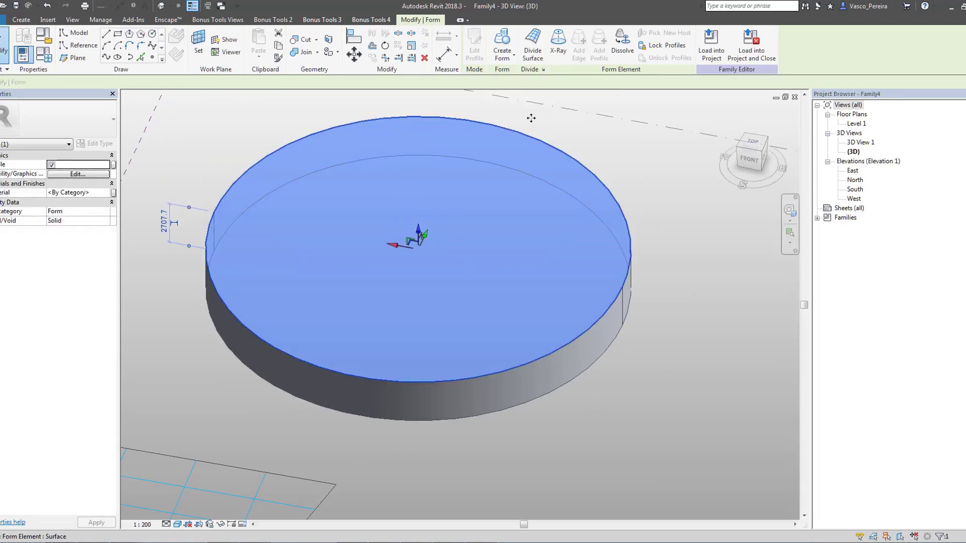
Divide the cylinder's top face and curved side face into 10 by 10 UV grids, and clear the trial cylinder away.
{"action": "left_click", "coordinate": [533, 43]}
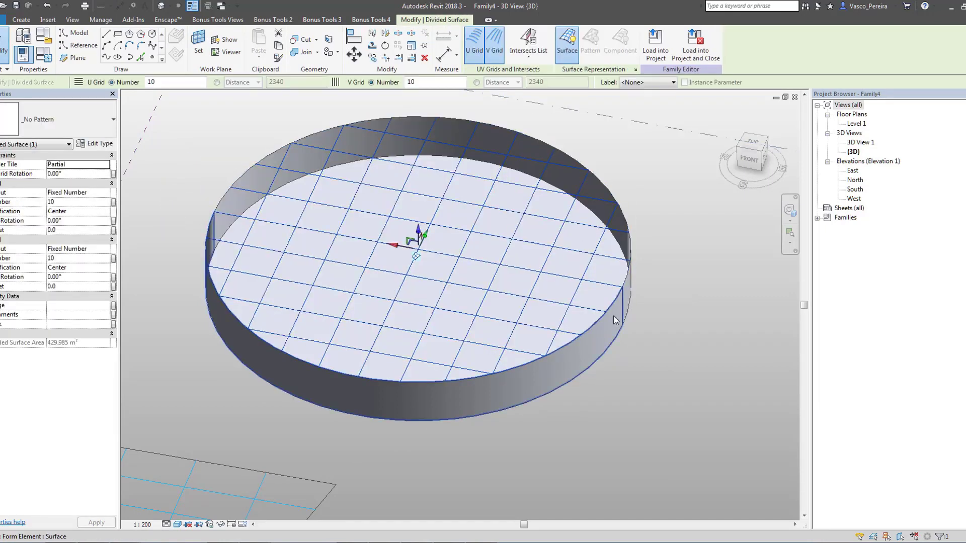
{"action": "left_click", "coordinate": [615, 320]}
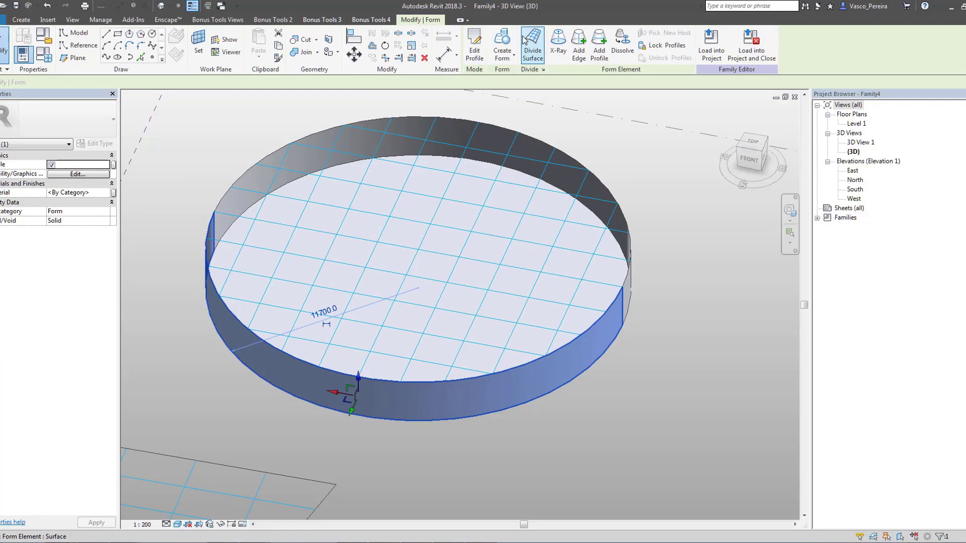
{"action": "left_click", "coordinate": [525, 41]}
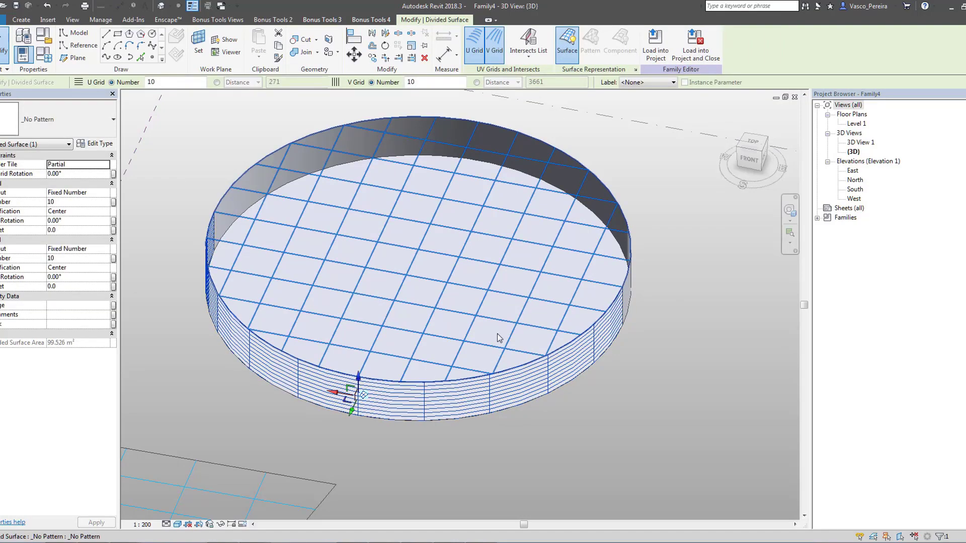
{"action": "left_click", "coordinate": [479, 276]}
{"action": "key", "text": "Escape"}
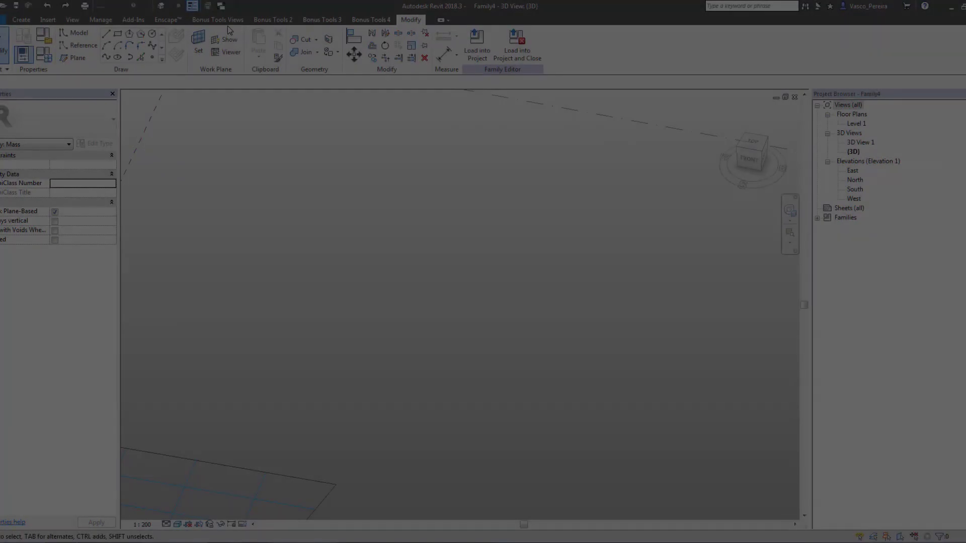
Draw two separate straight model lines spreading in a V from nearly the same point on Level 1.
{"action": "left_click", "coordinate": [106, 33]}
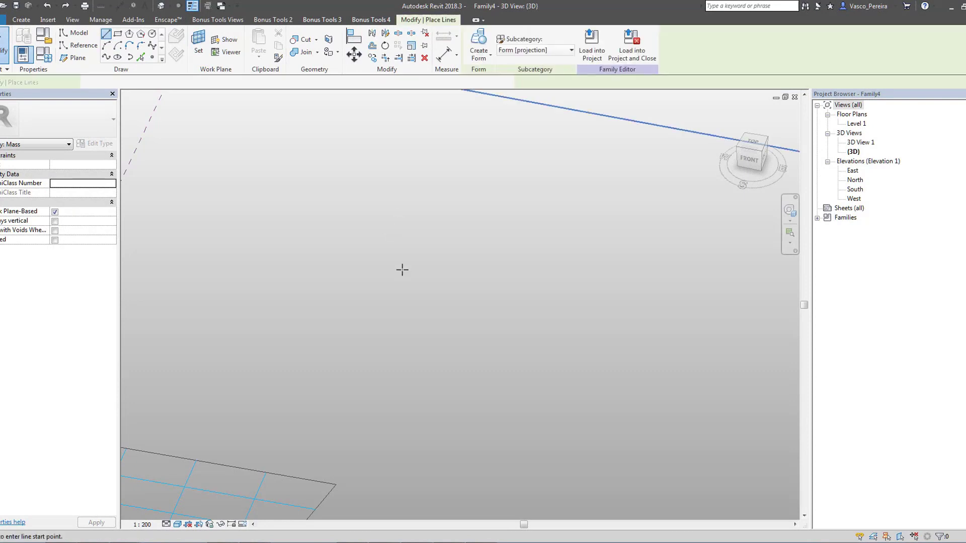
{"action": "left_click", "coordinate": [402, 270]}
{"action": "left_click", "coordinate": [454, 176]}
{"action": "key", "text": "Escape"}
{"action": "left_click", "coordinate": [413, 272]}
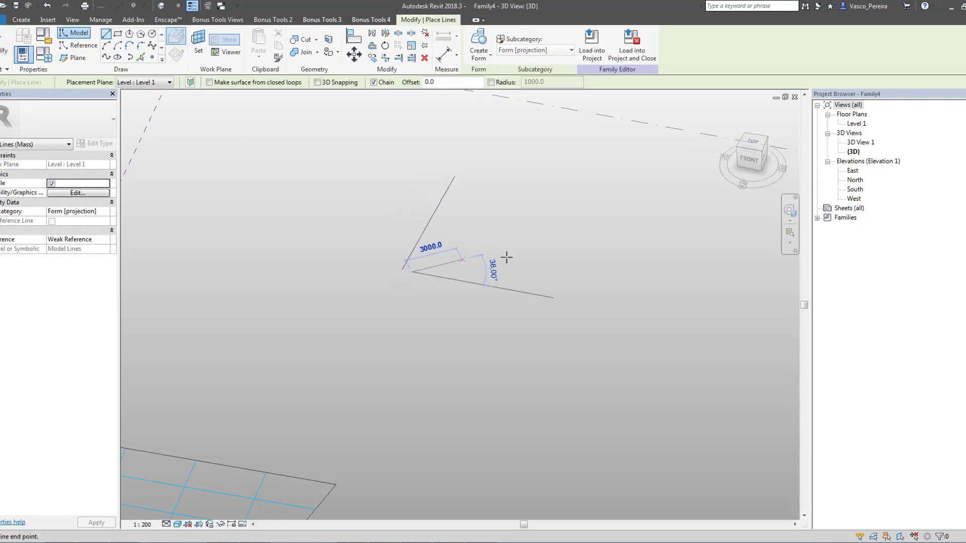
{"action": "left_click", "coordinate": [577, 253]}
{"action": "key", "text": "Escape"}
{"action": "key", "text": "Escape"}
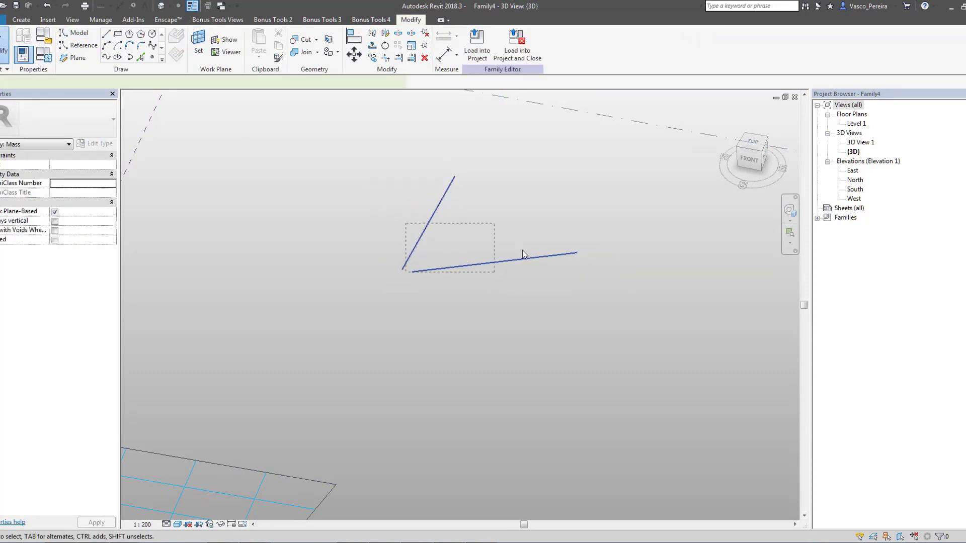
Create a revolved cone-like surface from the two lines and divide its surface.
{"action": "key", "text": "c"}
{"action": "key", "text": "f"}
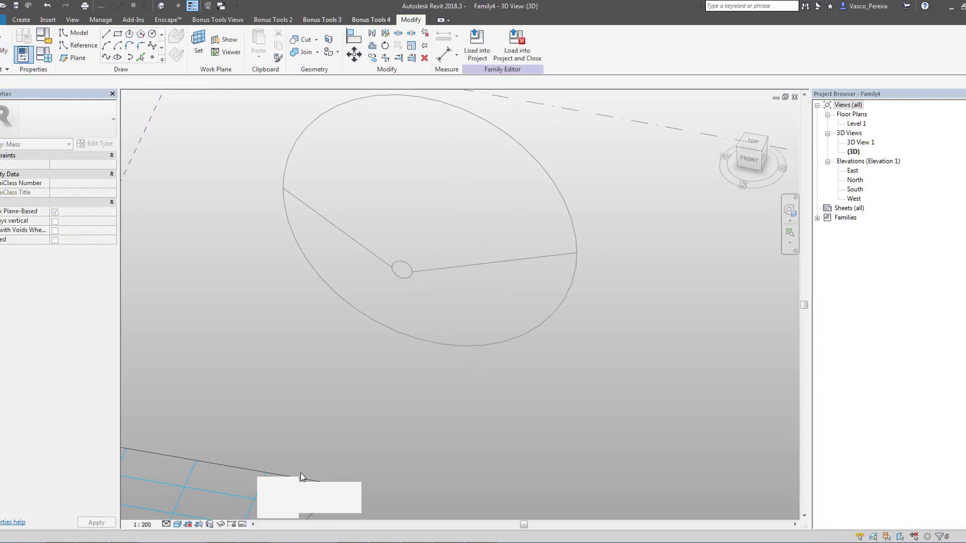
{"action": "left_click", "coordinate": [475, 256]}
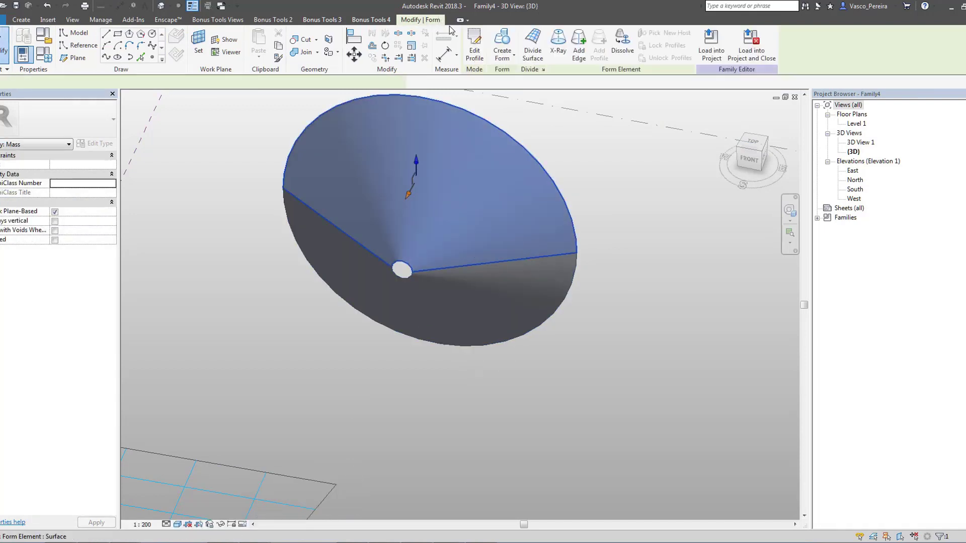
{"action": "left_click", "coordinate": [534, 44]}
{"action": "left_click", "coordinate": [660, 305]}
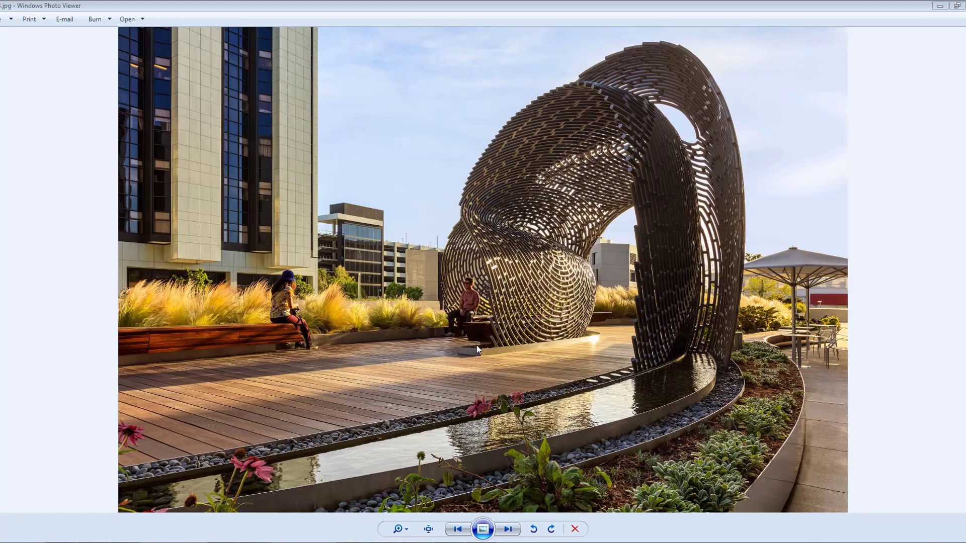
Examine the lattice pavilion photos in Windows Photo Viewer, through to the one marked with red and blue edge curves.
{"action": "key", "text": "Right"}
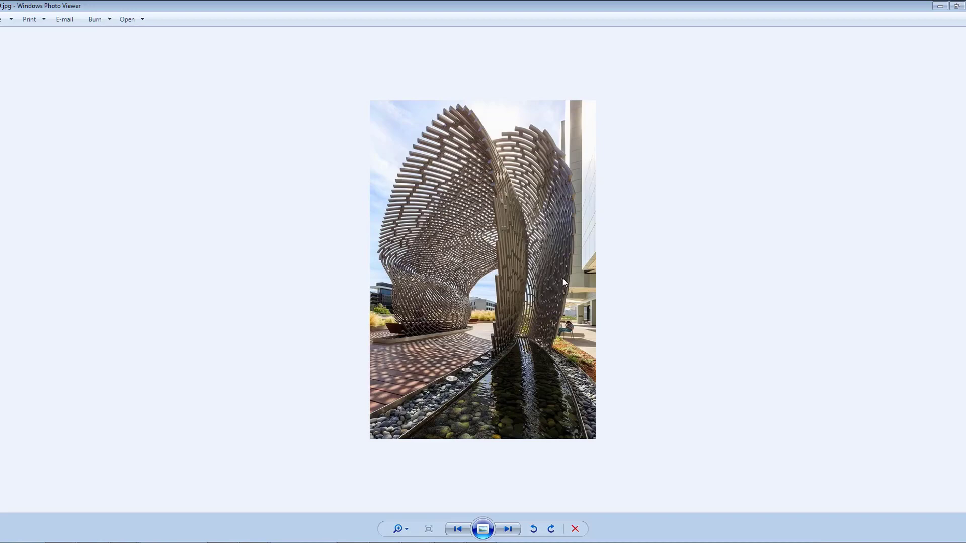
{"action": "key", "text": "Right"}
{"action": "scroll", "coordinate": [534, 285], "scroll_direction": "up", "scroll_amount": 2}
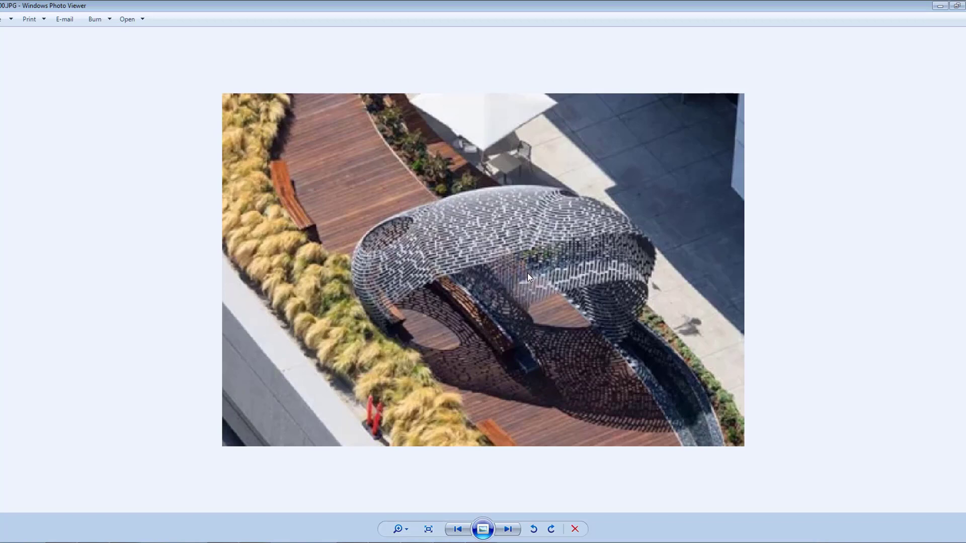
{"action": "scroll", "coordinate": [559, 279], "scroll_direction": "down", "scroll_amount": 2}
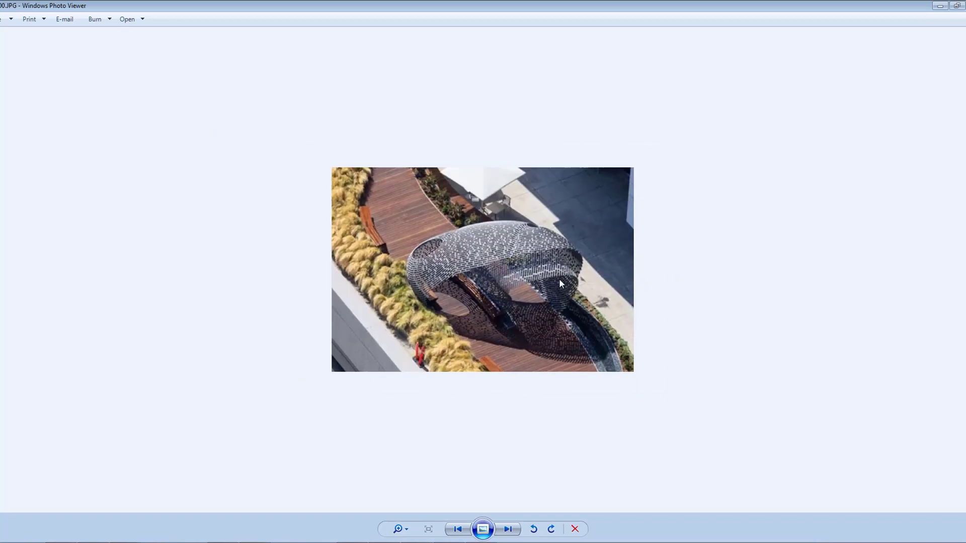
{"action": "key", "text": "Right"}
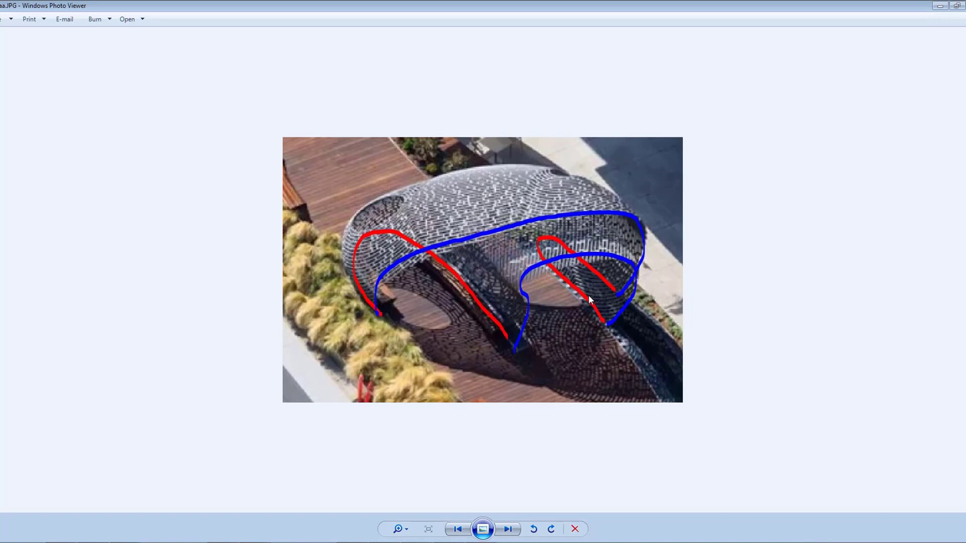
{"action": "scroll", "coordinate": [577, 273], "scroll_direction": "up", "scroll_amount": 1}
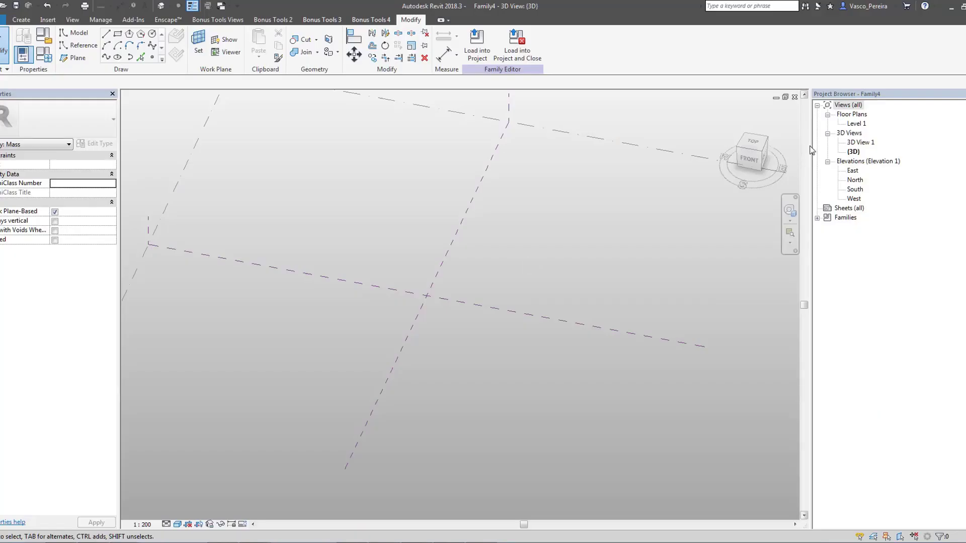
Open the Level 1 floor plan and copy the central horizontal and vertical reference planes to one side each.
{"action": "double_click", "coordinate": [857, 125]}
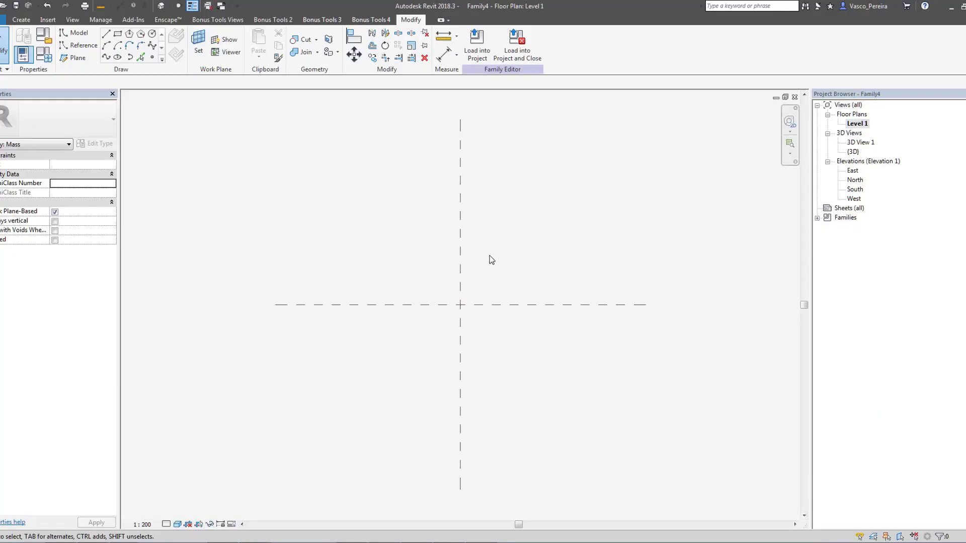
{"action": "left_click_drag", "start_coordinate": [488, 305], "coordinate": [496, 258], "text": "ctrl"}
{"action": "scroll", "coordinate": [487, 241], "scroll_direction": "up", "scroll_amount": 3}
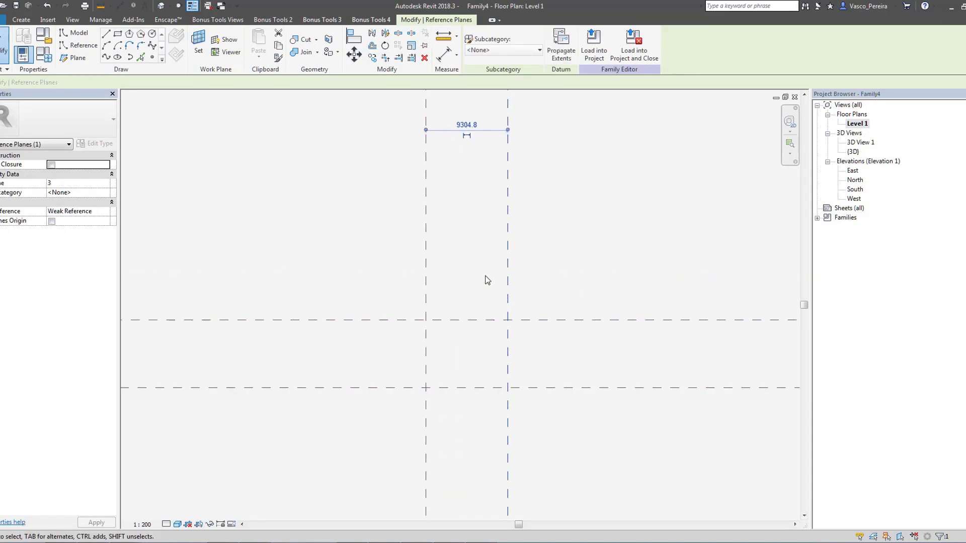
Set the spacing of both copied reference planes from the central planes to 8000.
{"action": "type", "text": "000"}
{"action": "key", "text": "Return"}
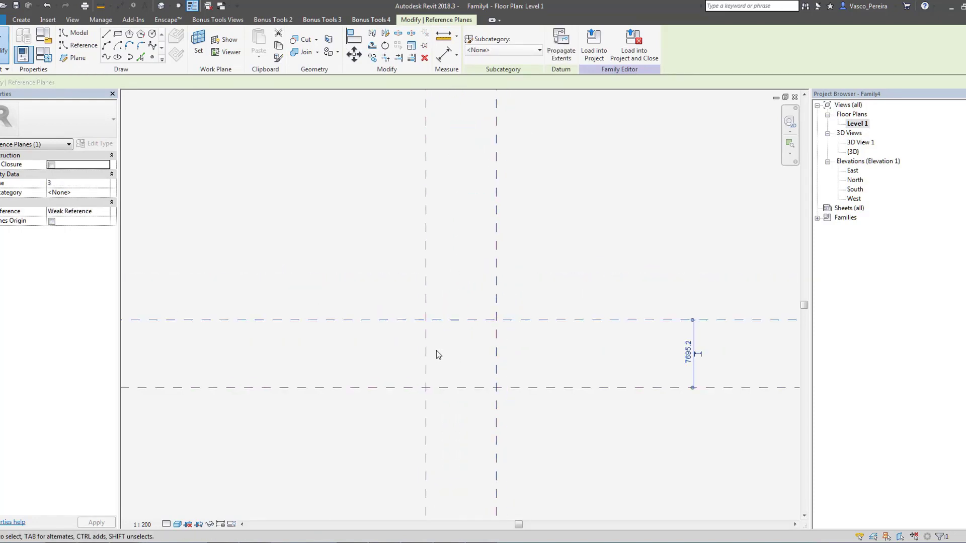
{"action": "left_click", "coordinate": [688, 352]}
{"action": "type", "text": "8000"}
{"action": "key", "text": "Return"}
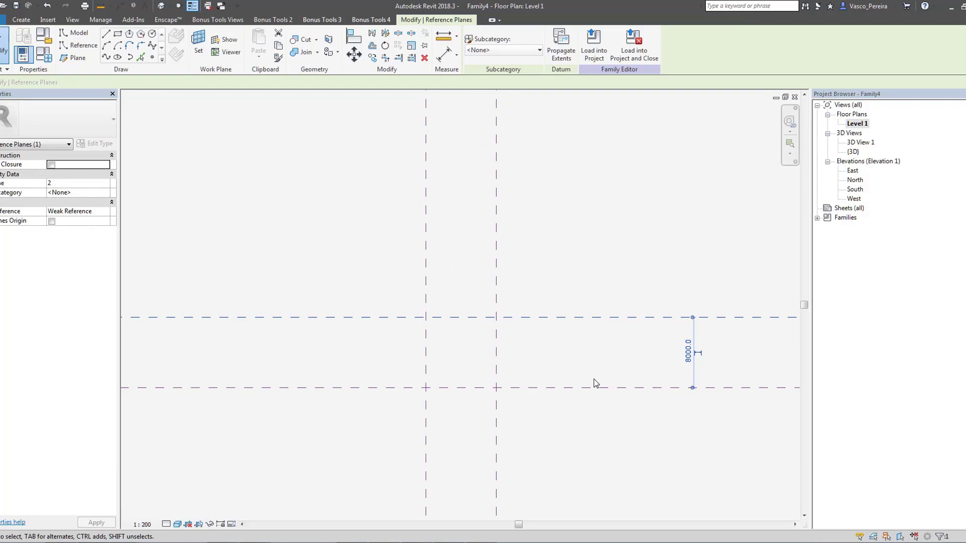
{"action": "left_click", "coordinate": [594, 379]}
{"action": "scroll", "coordinate": [475, 361], "scroll_direction": "up", "scroll_amount": 5}
{"action": "middle_click_drag", "start_coordinate": [447, 378], "coordinate": [460, 341]}
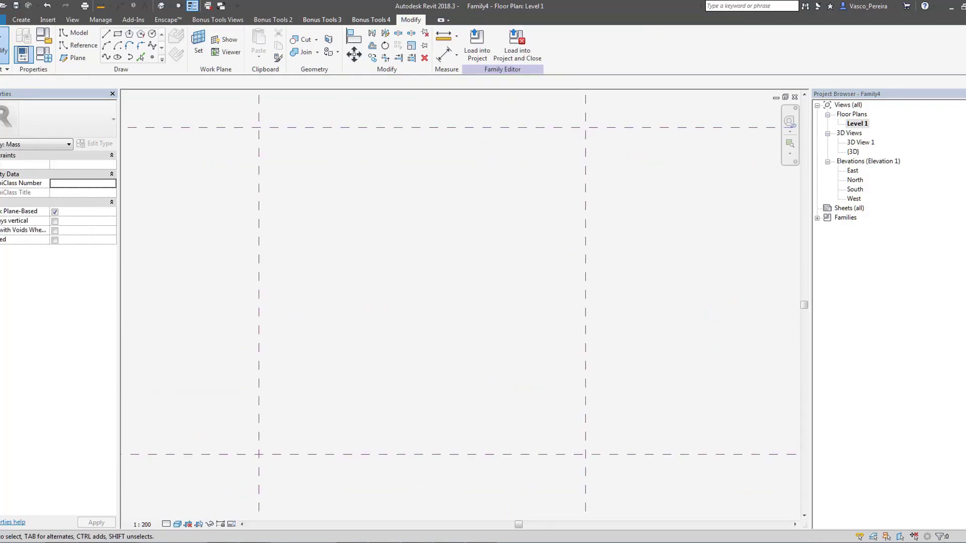
Switch to the browser and open the video "Revit Massing - Lofts and Splines Curvature" from the VP BIM Channel.
{"action": "left_click", "coordinate": [253, 531]}
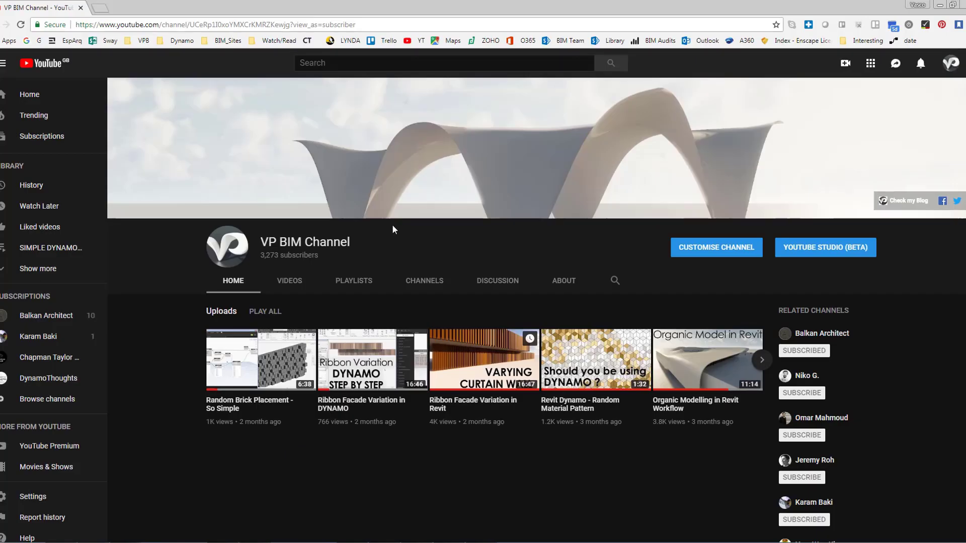
{"action": "left_click", "coordinate": [309, 285]}
{"action": "scroll", "coordinate": [423, 327], "scroll_direction": "down", "scroll_amount": 3}
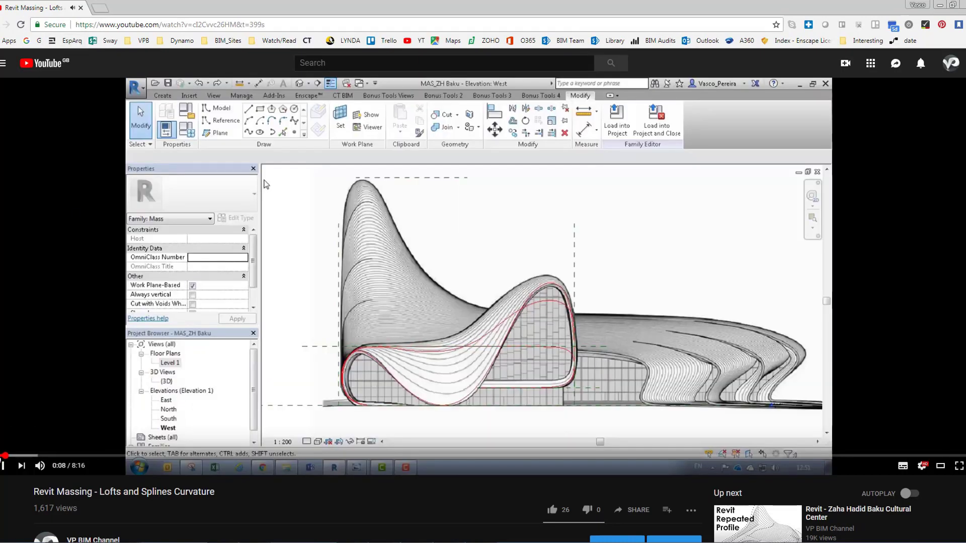
Skim the video's explanation of approximating arcs, circles and wavy curves with splines through points.
{"action": "left_click_drag", "start_coordinate": [4, 455], "coordinate": [29, 456]}
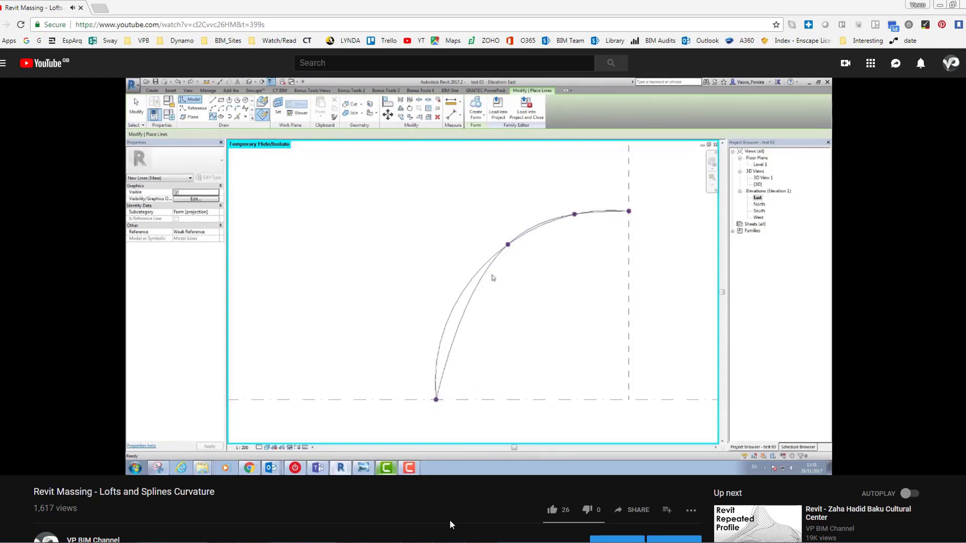
{"action": "left_click", "coordinate": [826, 379]}
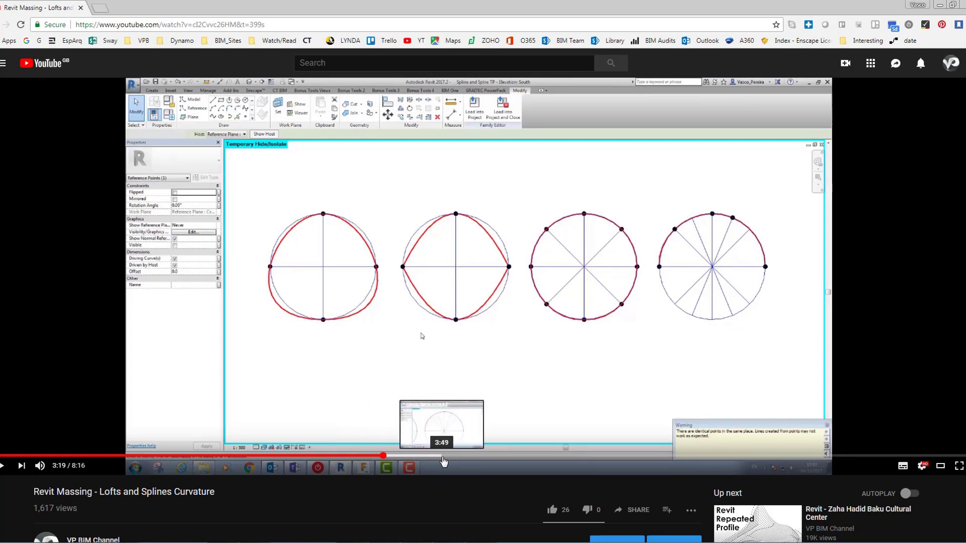
{"action": "left_click", "coordinate": [443, 456]}
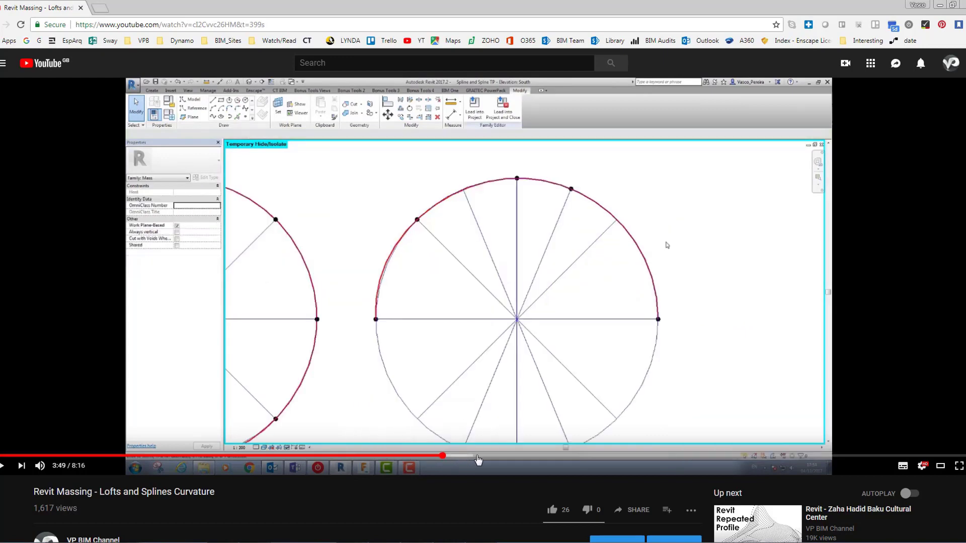
{"action": "left_click", "coordinate": [556, 457]}
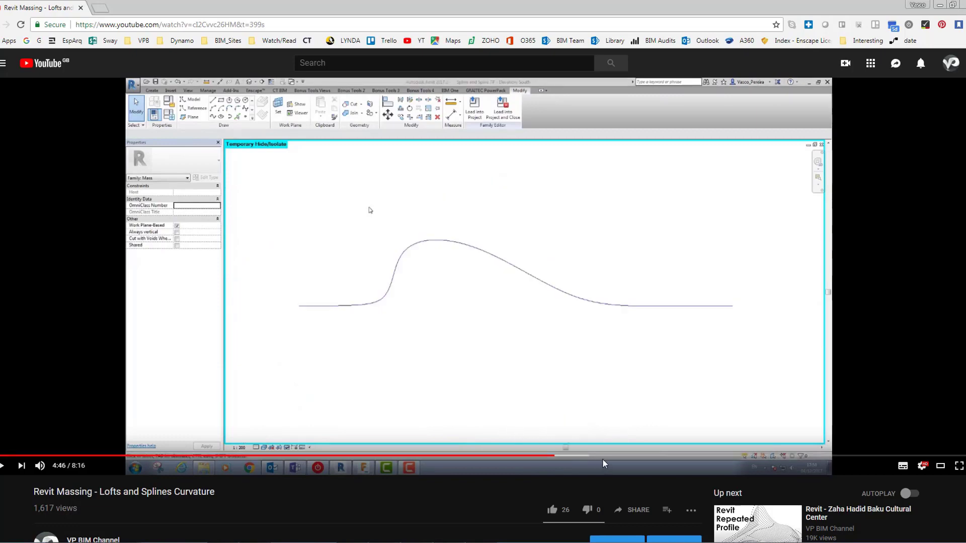
{"action": "left_click", "coordinate": [632, 458]}
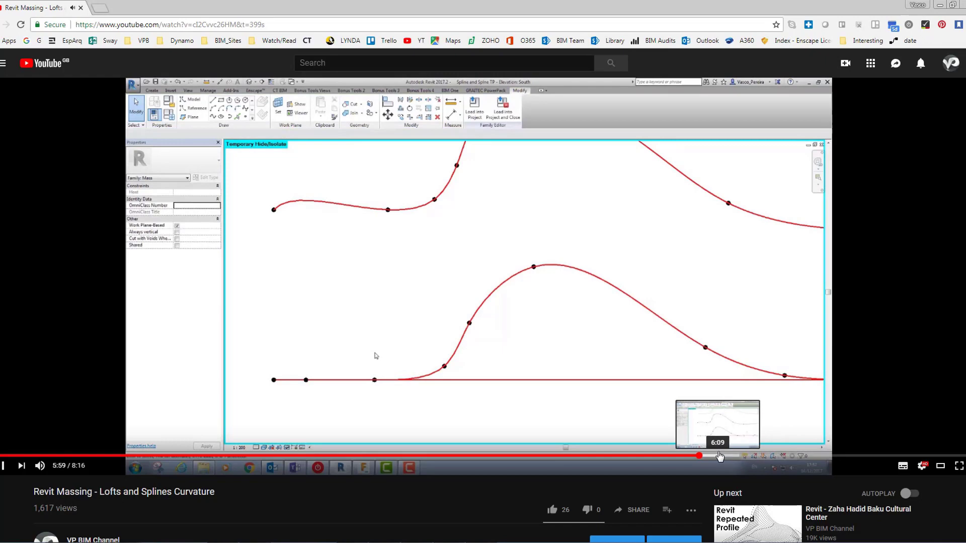
Review the video's spline comparison and Fusion 360 curvature analysis, and return to the Level 1 plan in Revit.
{"action": "left_click", "coordinate": [730, 456]}
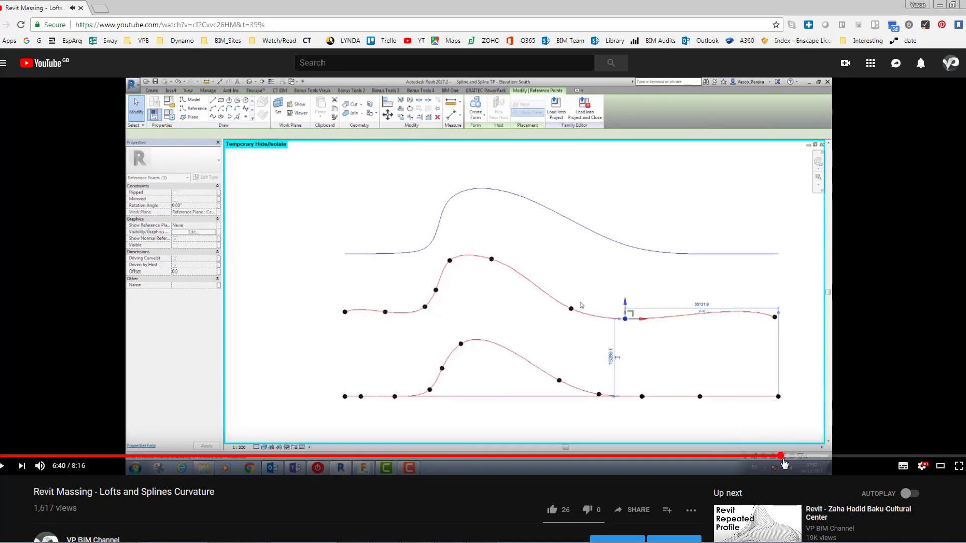
{"action": "left_click", "coordinate": [781, 456]}
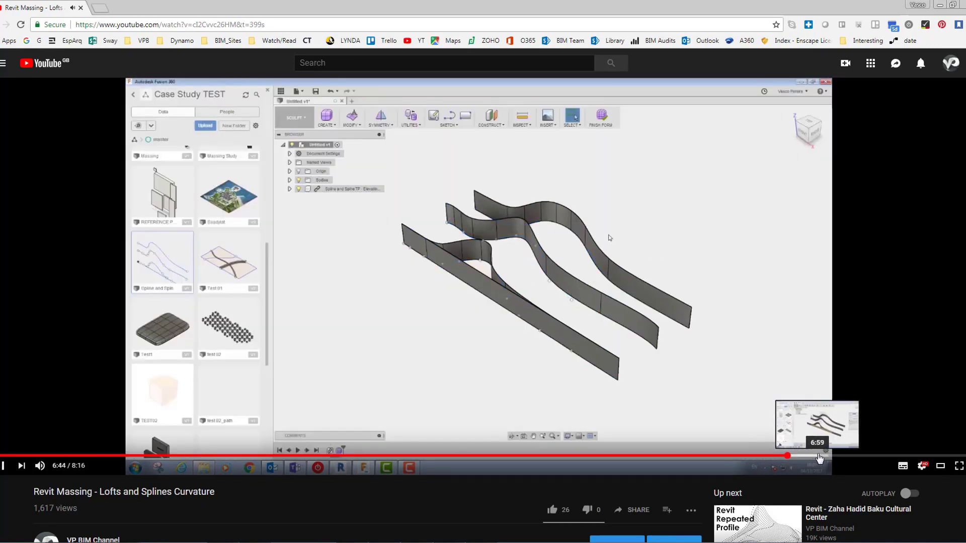
{"action": "left_click", "coordinate": [819, 457]}
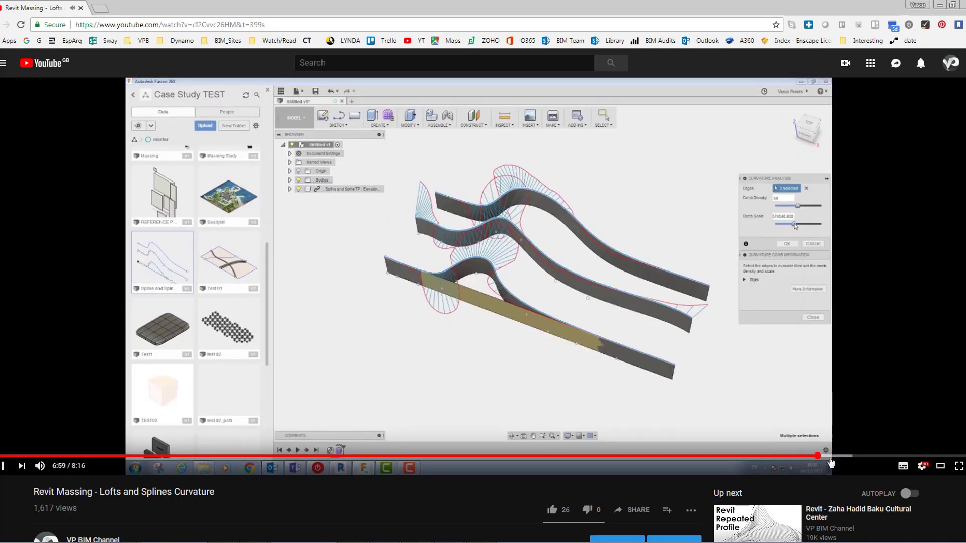
{"action": "left_click", "coordinate": [818, 374]}
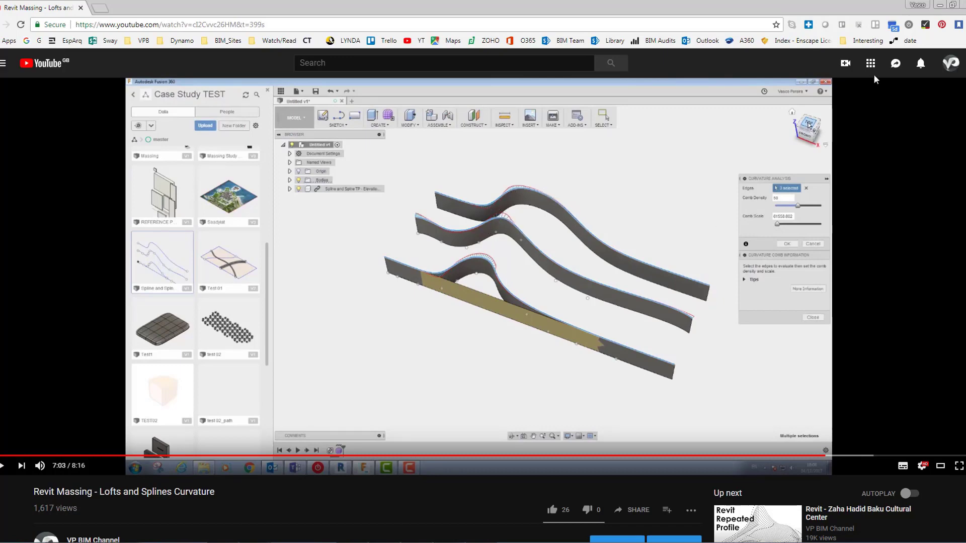
{"action": "left_click", "coordinate": [940, 6]}
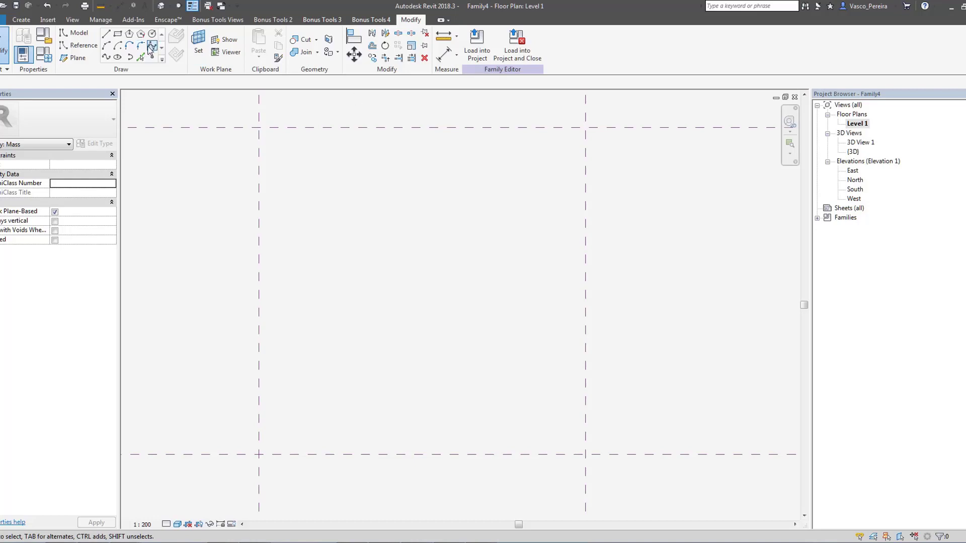
Draw a five-point control-point spline arch, about 11200 long, starting on the left vertical reference plane and peaking at the upper horizontal one.
{"action": "left_click", "coordinate": [151, 47]}
{"action": "left_click", "coordinate": [259, 454]}
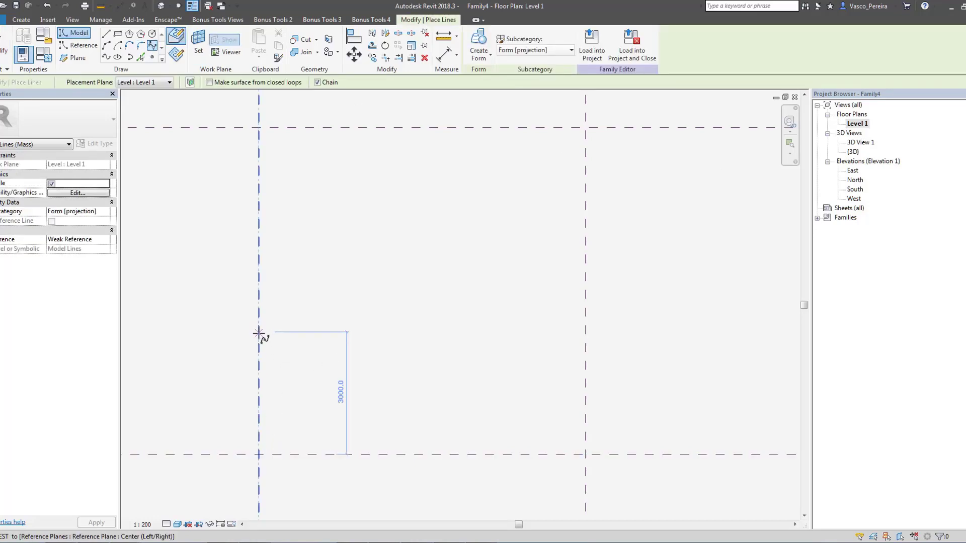
{"action": "left_click", "coordinate": [259, 320]}
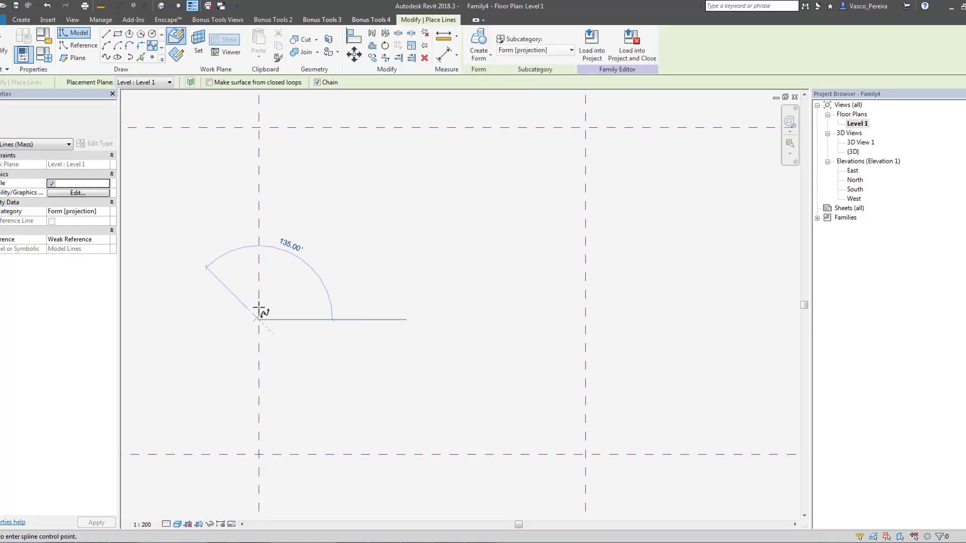
{"action": "left_click", "coordinate": [270, 162]}
{"action": "left_click", "coordinate": [316, 129]}
{"action": "left_click", "coordinate": [381, 175]}
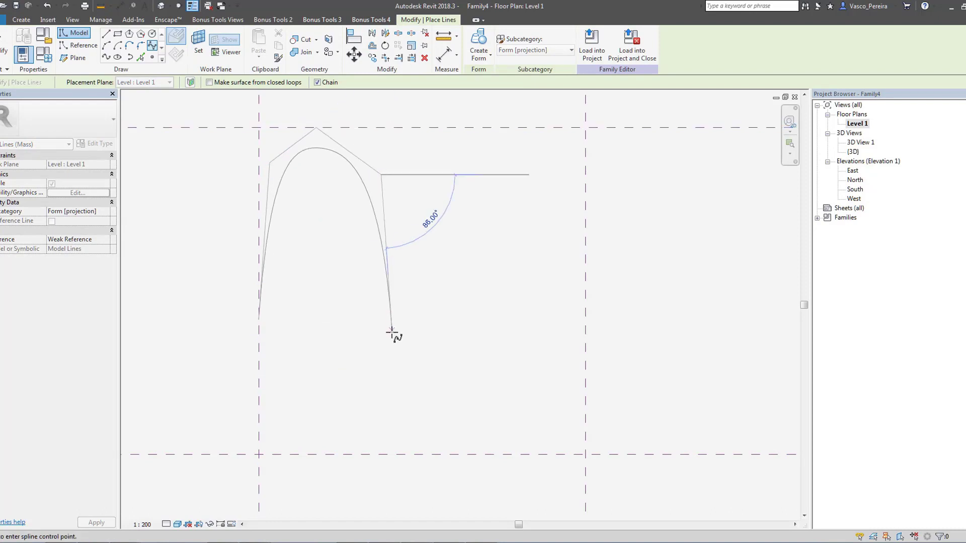
{"action": "left_click", "coordinate": [391, 380]}
{"action": "key", "text": "Escape"}
{"action": "key", "text": "Escape"}
Reshape the large arch by moving its left shoulder control point slightly down and its right shoulder point up and outward.
{"action": "left_click", "coordinate": [373, 206]}
{"action": "mouse_move", "coordinate": [381, 175]}
{"action": "left_mouse_down"}
{"action": "mouse_move", "coordinate": [401, 157]}
{"action": "mouse_move", "coordinate": [376, 160]}
{"action": "left_mouse_up"}
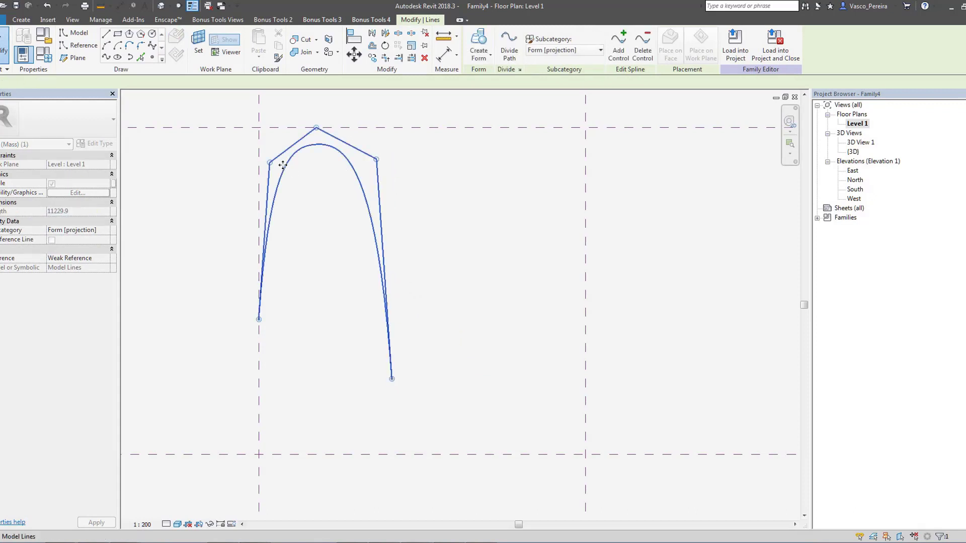
{"action": "left_click_drag", "start_coordinate": [270, 162], "coordinate": [266, 178]}
{"action": "left_click", "coordinate": [445, 280]}
{"action": "left_click", "coordinate": [349, 167]}
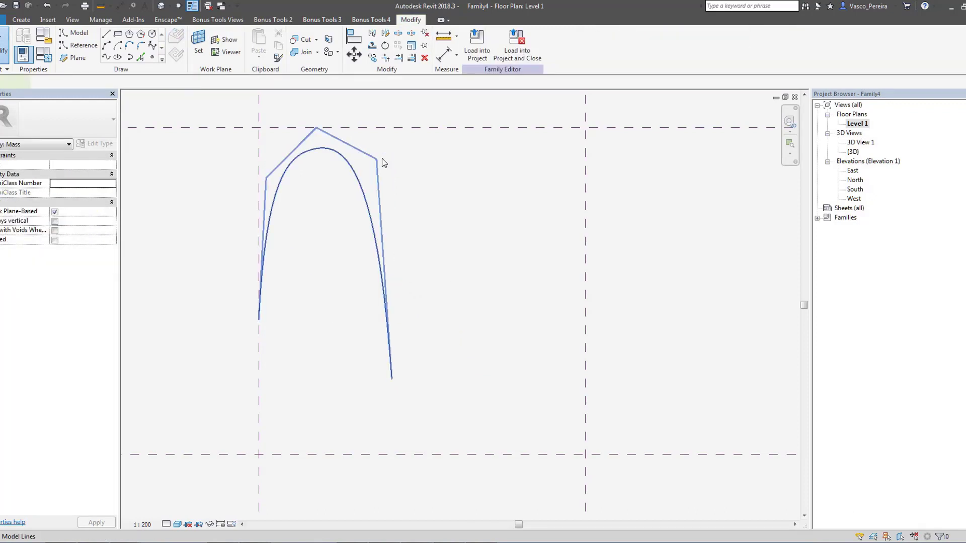
{"action": "mouse_move", "coordinate": [377, 159]}
{"action": "left_mouse_down"}
{"action": "mouse_move", "coordinate": [370, 154]}
{"action": "mouse_move", "coordinate": [394, 156]}
{"action": "left_mouse_up"}
{"action": "key", "text": "Escape"}
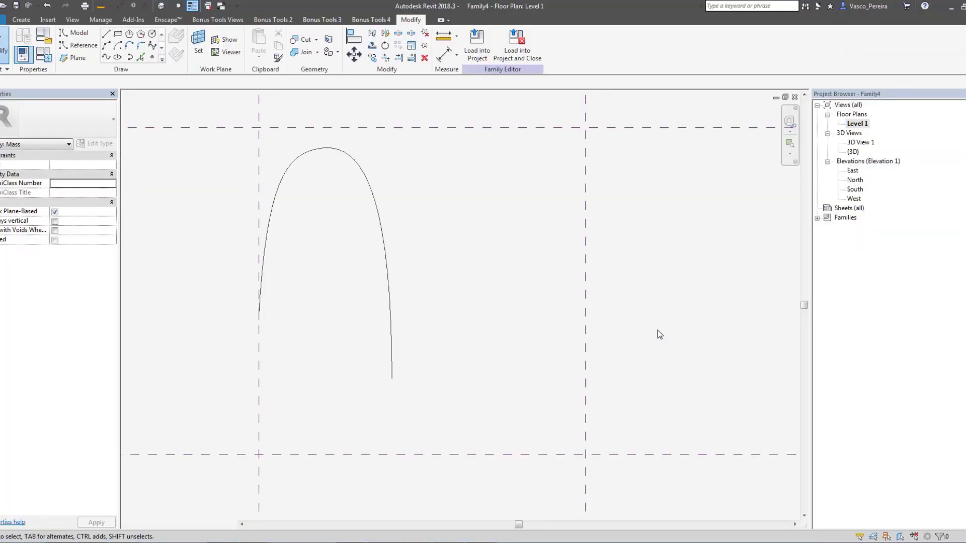
Draw a second, narrower five-point spline arch starting on the right vertical reference plane and curving back inside the grid.
{"action": "left_click", "coordinate": [153, 48]}
{"action": "left_click", "coordinate": [585, 373]}
{"action": "left_click", "coordinate": [585, 253]}
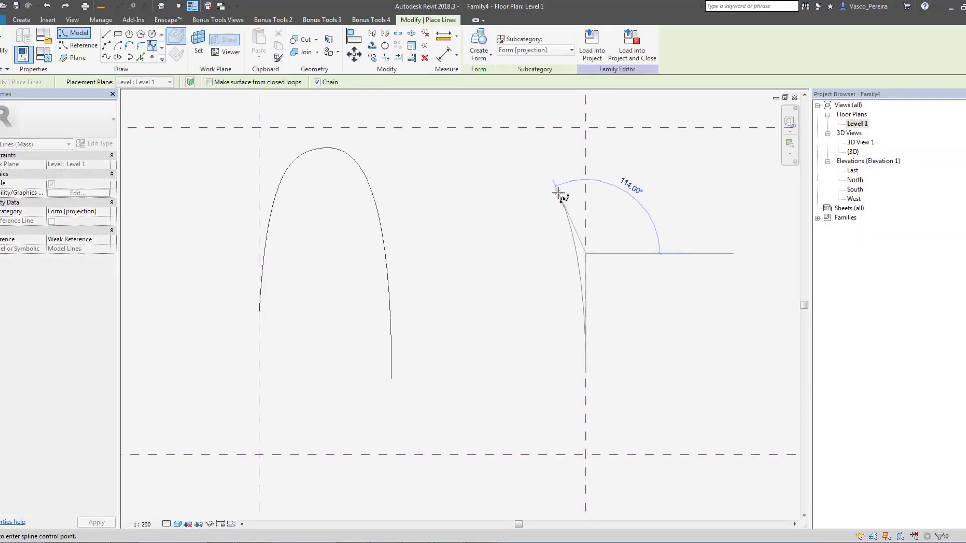
{"action": "left_click", "coordinate": [557, 207]}
{"action": "left_click", "coordinate": [537, 228]}
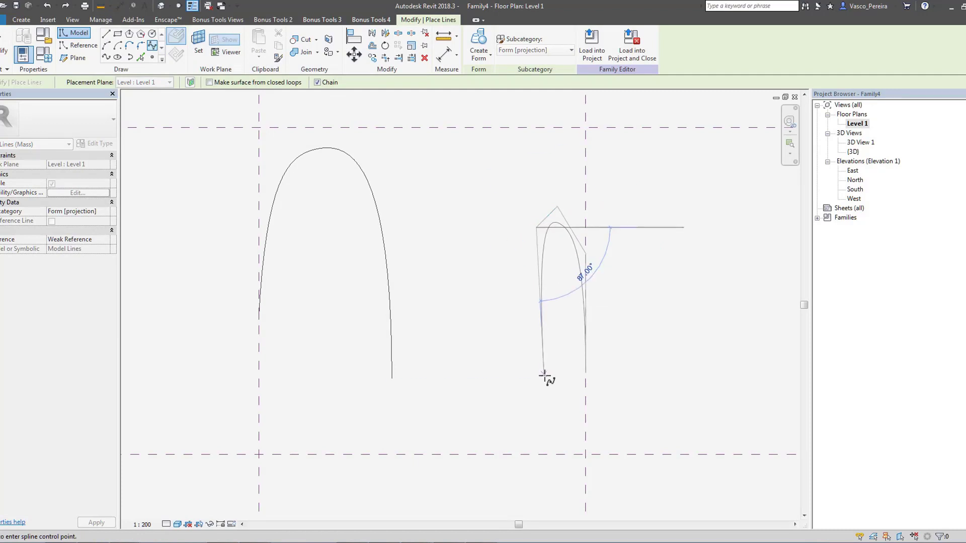
{"action": "left_click", "coordinate": [554, 415]}
{"action": "key", "text": "Escape"}
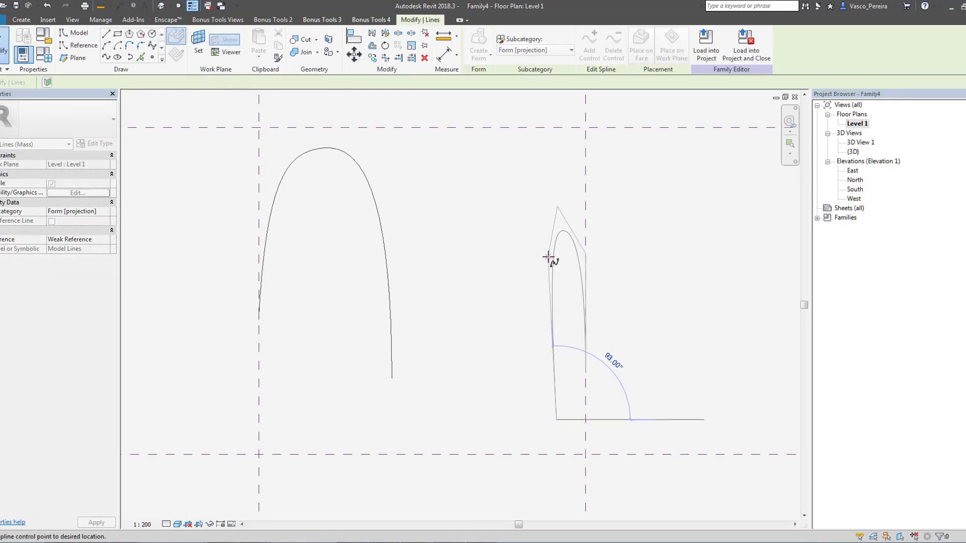
Smooth the narrow arch by adjusting its left shoulder and peak control points.
{"action": "left_click_drag", "start_coordinate": [548, 257], "coordinate": [548, 257]}
{"action": "left_click_drag", "start_coordinate": [557, 207], "coordinate": [561, 198]}
{"action": "key", "text": "Escape"}
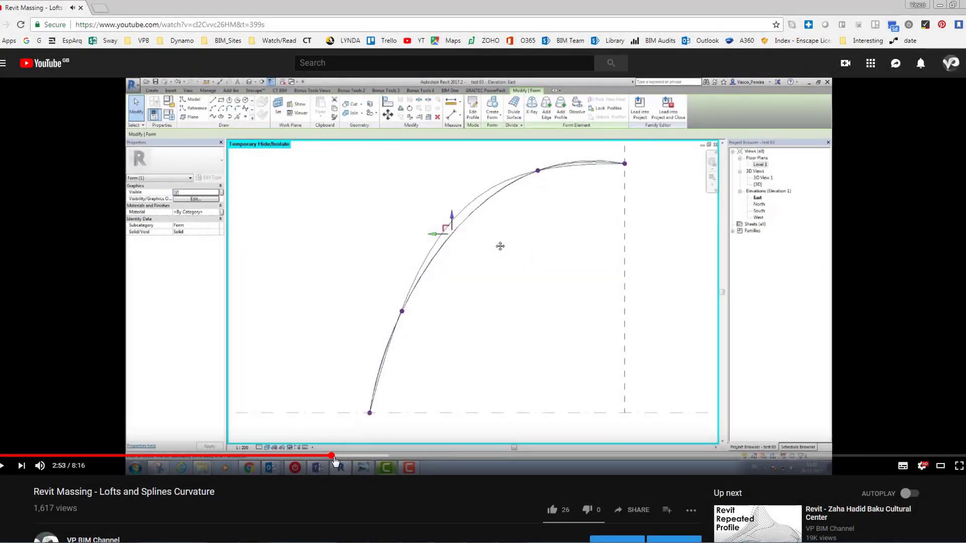
Review the video's comparison of a curve with a spline traced through points, and return to Revit.
{"action": "left_click", "coordinate": [334, 456]}
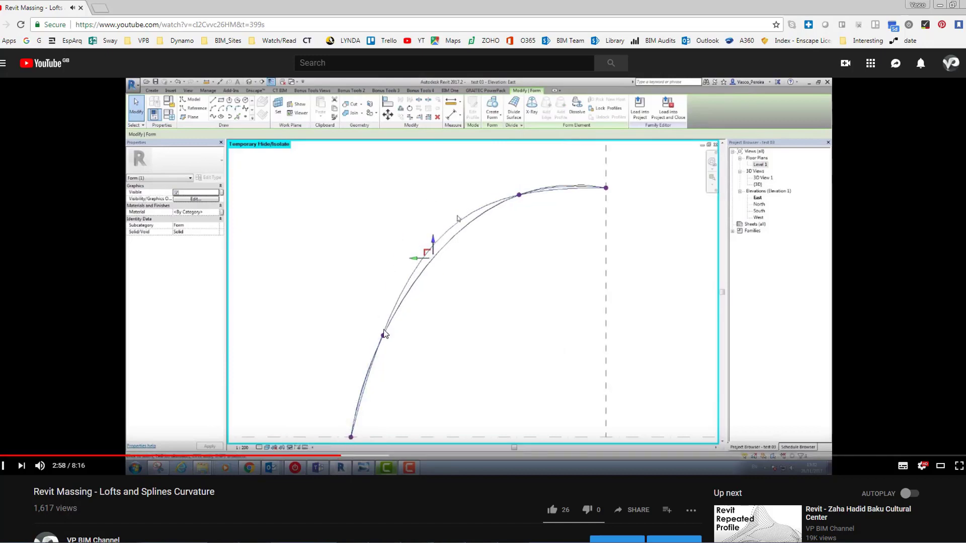
{"action": "left_click", "coordinate": [450, 277]}
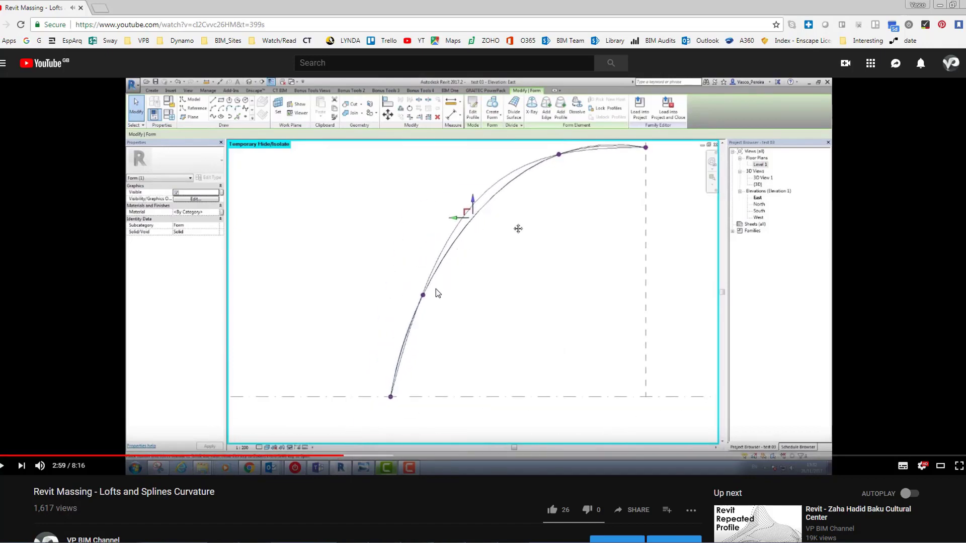
{"action": "left_click", "coordinate": [941, 5]}
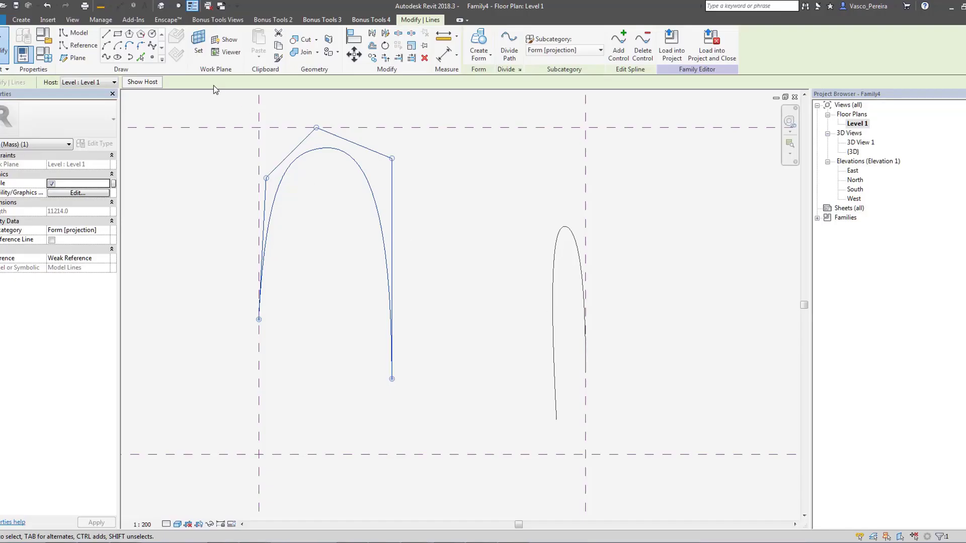
Trace the large arch with a nine-point spline through points, snapping each point onto the existing curve from end to end.
{"action": "key", "text": "Escape"}
{"action": "left_click", "coordinate": [106, 56]}
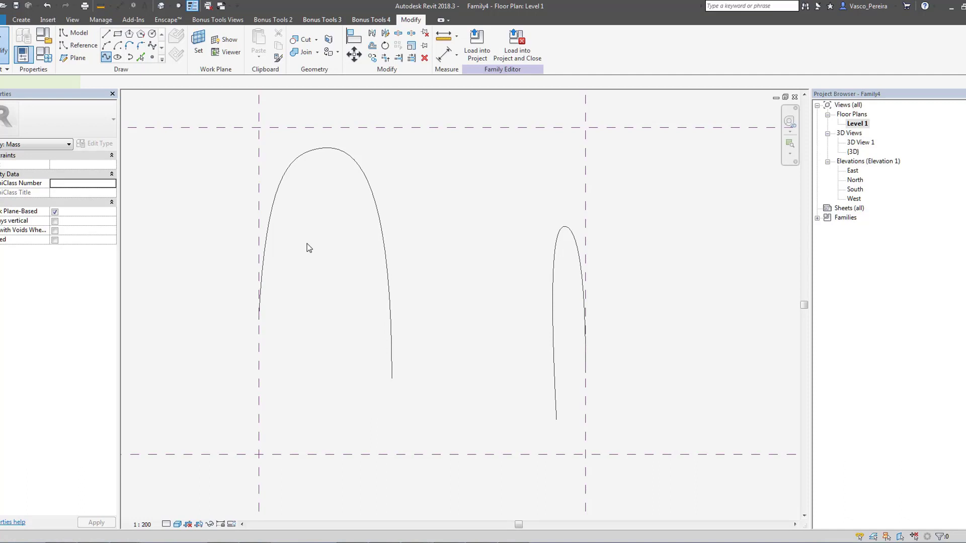
{"action": "left_click", "coordinate": [259, 319]}
{"action": "left_click", "coordinate": [263, 265]}
{"action": "left_click", "coordinate": [279, 184]}
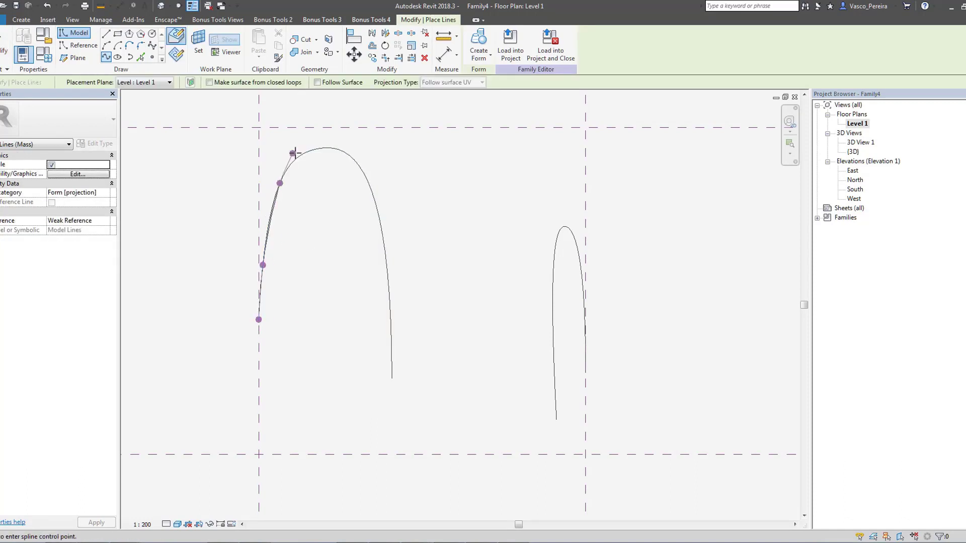
{"action": "left_click", "coordinate": [307, 151]}
{"action": "left_click", "coordinate": [381, 224]}
{"action": "left_click", "coordinate": [390, 308]}
{"action": "left_click", "coordinate": [392, 379]}
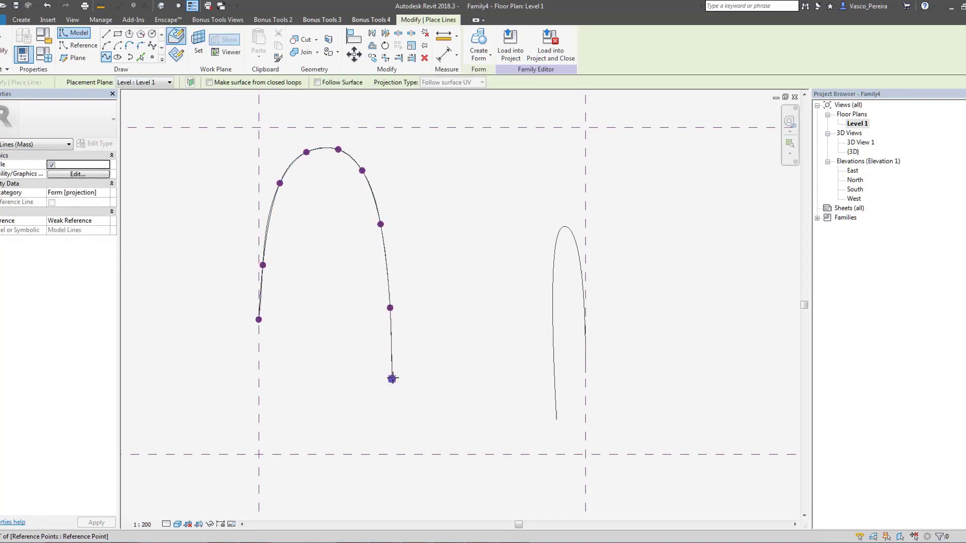
{"action": "key", "text": "Escape"}
{"action": "key", "text": "Escape"}
Adjust the lower-left point of the traced spline along the large arch and check the fit against the original curve.
{"action": "scroll", "coordinate": [267, 190], "scroll_direction": "up", "scroll_amount": 2}
{"action": "left_click", "coordinate": [287, 181]}
{"action": "mouse_move", "coordinate": [261, 305]}
{"action": "left_mouse_down"}
{"action": "mouse_move", "coordinate": [269, 253]}
{"action": "mouse_move", "coordinate": [264, 296]}
{"action": "left_mouse_up"}
{"action": "left_click", "coordinate": [276, 170]}
{"action": "scroll", "coordinate": [275, 169], "scroll_direction": "up", "scroll_amount": 2}
{"action": "scroll", "coordinate": [275, 174], "scroll_direction": "down", "scroll_amount": 2}
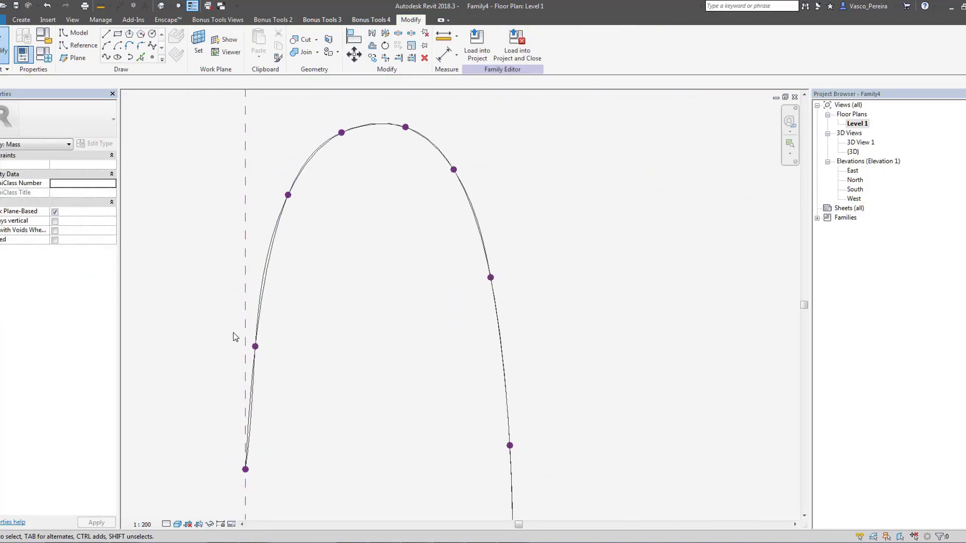
{"action": "left_click", "coordinate": [255, 347]}
{"action": "scroll", "coordinate": [252, 322], "scroll_direction": "up", "scroll_amount": 2}
{"action": "scroll", "coordinate": [257, 330], "scroll_direction": "down", "scroll_amount": 3}
{"action": "scroll", "coordinate": [270, 223], "scroll_direction": "up", "scroll_amount": 1}
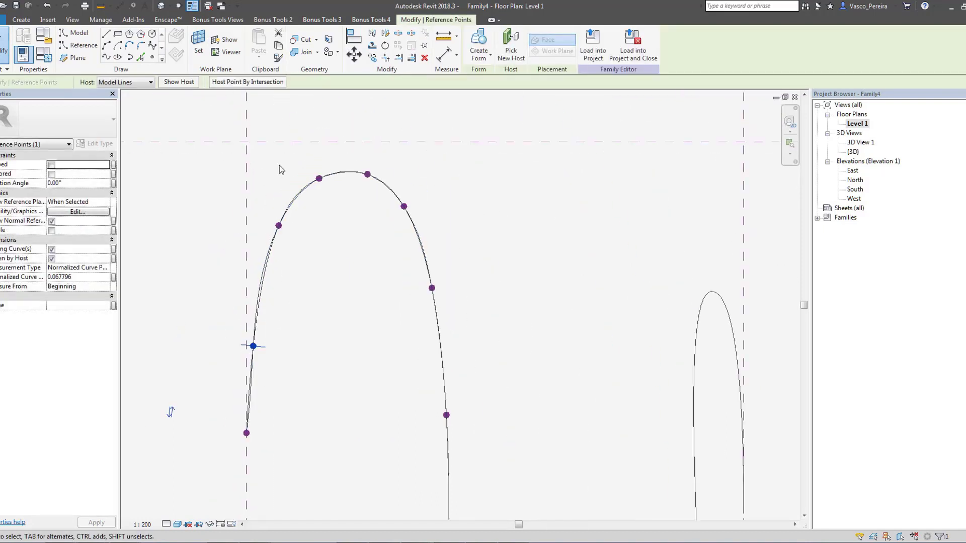
Try deleting points around the crown of the large arch's traced spline, undoing the deletions that distort the curve.
{"action": "scroll", "coordinate": [236, 176], "scroll_direction": "down", "scroll_amount": 2}
{"action": "mouse_move", "coordinate": [282, 176]}
{"action": "middle_mouse_down"}
{"action": "mouse_move", "coordinate": [229, 139]}
{"action": "mouse_move", "coordinate": [293, 165]}
{"action": "middle_mouse_up"}
{"action": "left_click", "coordinate": [305, 180]}
{"action": "scroll", "coordinate": [293, 165], "scroll_direction": "up", "scroll_amount": 4}
{"action": "left_click_drag", "start_coordinate": [299, 170], "coordinate": [342, 208]}
{"action": "key", "text": "Delete"}
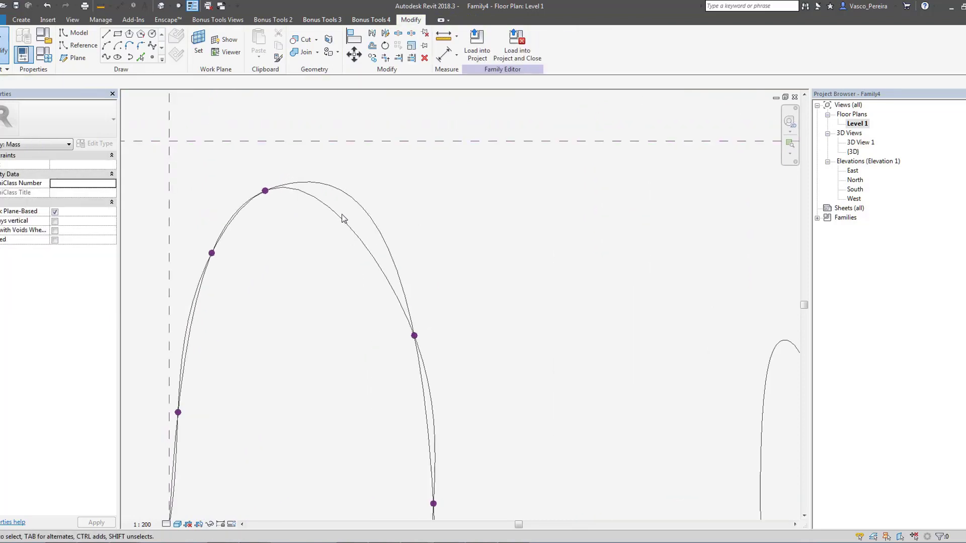
{"action": "key", "text": "ctrl+z"}
{"action": "left_click_drag", "start_coordinate": [244, 170], "coordinate": [288, 216]}
{"action": "key", "text": "Delete"}
{"action": "key", "text": "ctrl+z"}
Slide the crown's right point along the large arch so the traced spline follows the original curve more closely.
{"action": "left_click", "coordinate": [331, 186]}
{"action": "left_click_drag", "start_coordinate": [336, 192], "coordinate": [342, 194]}
{"action": "scroll", "coordinate": [273, 201], "scroll_direction": "down", "scroll_amount": 2}
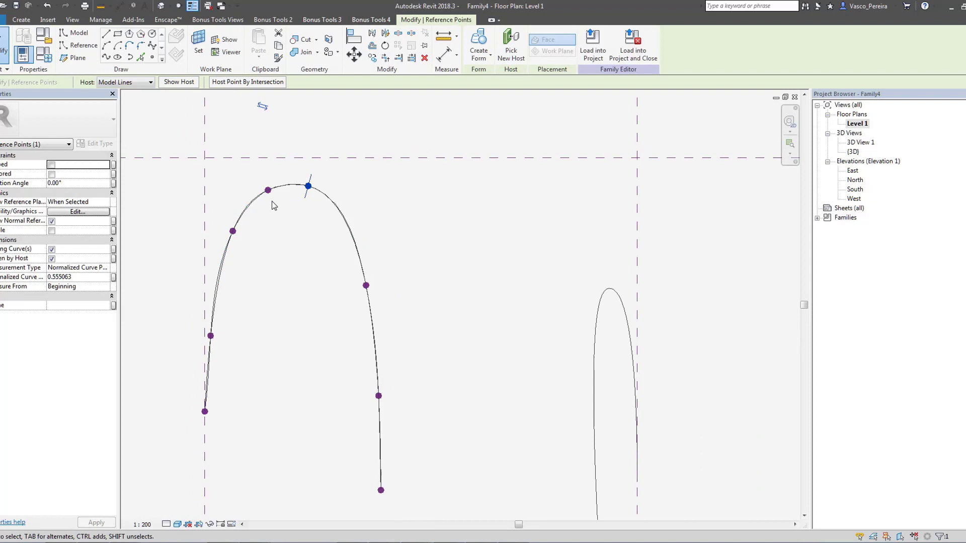
{"action": "left_click", "coordinate": [279, 222]}
{"action": "scroll", "coordinate": [302, 236], "scroll_direction": "down", "scroll_amount": 1}
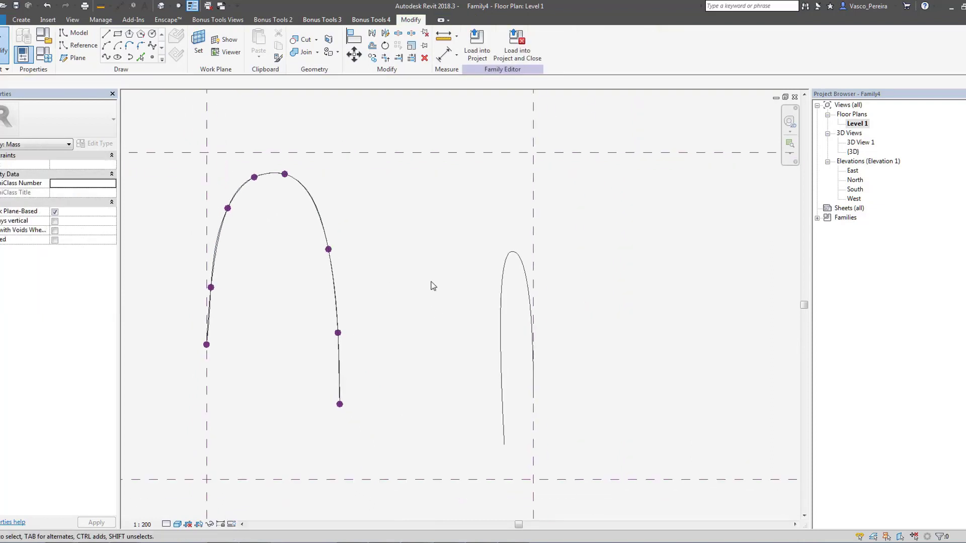
Trace the narrow arch with a spline through points, snapping points onto the curve around its crown and down both legs.
{"action": "middle_click_drag", "start_coordinate": [434, 286], "coordinate": [426, 262]}
{"action": "left_click", "coordinate": [107, 57]}
{"action": "left_click", "coordinate": [568, 188]}
{"action": "scroll", "coordinate": [503, 422], "scroll_direction": "up", "scroll_amount": 1}
{"action": "left_click", "coordinate": [495, 422]}
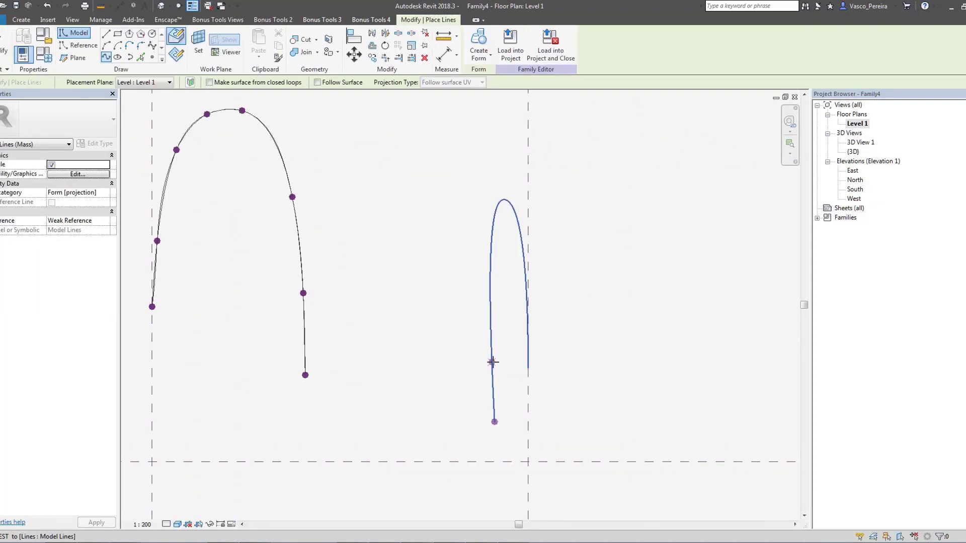
{"action": "left_click", "coordinate": [492, 363]}
{"action": "left_click", "coordinate": [491, 268]}
{"action": "scroll", "coordinate": [502, 200], "scroll_direction": "up", "scroll_amount": 3}
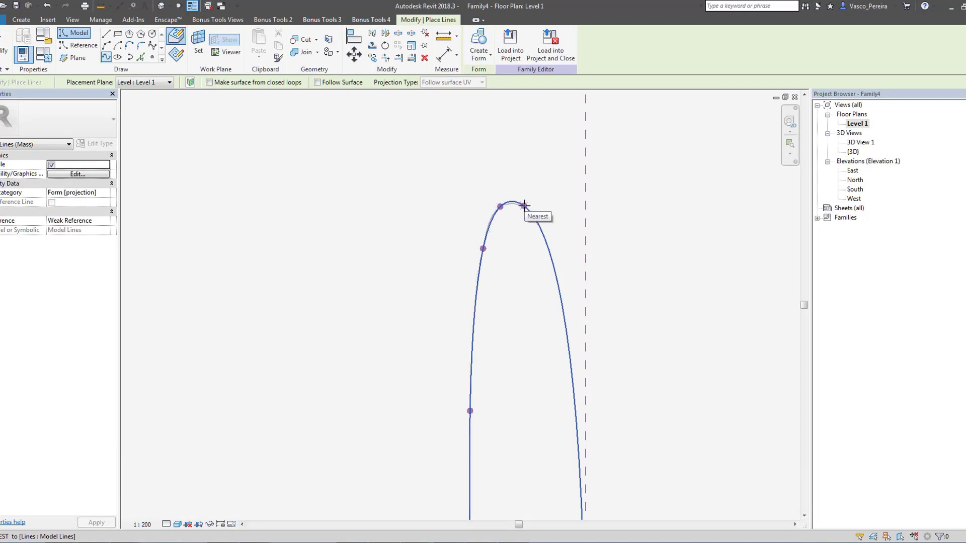
{"action": "left_click", "coordinate": [524, 206]}
{"action": "left_click", "coordinate": [556, 278]}
{"action": "left_click", "coordinate": [574, 395]}
{"action": "scroll", "coordinate": [574, 395], "scroll_direction": "down", "scroll_amount": 3}
{"action": "middle_click_drag", "start_coordinate": [575, 437], "coordinate": [536, 213]}
{"action": "scroll", "coordinate": [536, 213], "scroll_direction": "up", "scroll_amount": 2}
{"action": "left_click", "coordinate": [542, 250]}
{"action": "left_click", "coordinate": [543, 409]}
{"action": "key", "text": "Escape"}
{"action": "scroll", "coordinate": [487, 409], "scroll_direction": "down", "scroll_amount": 2}
{"action": "scroll", "coordinate": [488, 151], "scroll_direction": "up", "scroll_amount": 3}
{"action": "key", "text": "Escape"}
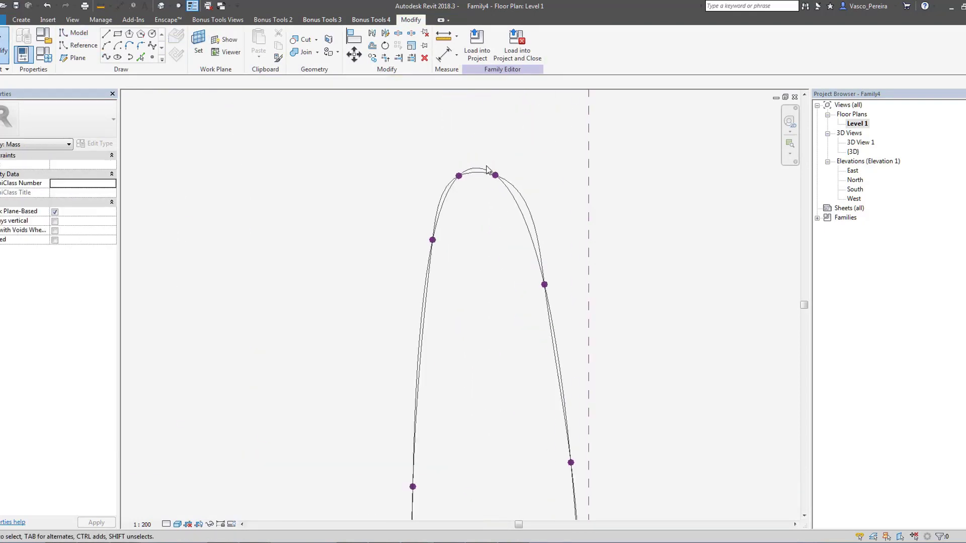
Slide the points around the narrow arch's crown and sides so its traced spline matches the original curve.
{"action": "middle_click_drag", "start_coordinate": [487, 166], "coordinate": [482, 168]}
{"action": "left_click_drag", "start_coordinate": [490, 176], "coordinate": [509, 201]}
{"action": "left_click_drag", "start_coordinate": [442, 166], "coordinate": [471, 191]}
{"action": "left_click_drag", "start_coordinate": [454, 177], "coordinate": [470, 168]}
{"action": "scroll", "coordinate": [406, 235], "scroll_direction": "down", "scroll_amount": 1}
{"action": "middle_click_drag", "start_coordinate": [406, 234], "coordinate": [411, 195]}
{"action": "scroll", "coordinate": [411, 196], "scroll_direction": "up", "scroll_amount": 1}
{"action": "mouse_move", "coordinate": [544, 247]}
{"action": "left_mouse_down"}
{"action": "mouse_move", "coordinate": [544, 228]}
{"action": "mouse_move", "coordinate": [546, 242]}
{"action": "left_mouse_up"}
{"action": "left_click_drag", "start_coordinate": [421, 190], "coordinate": [431, 240]}
Check the side curves marked on the pavilion reference photo, and open the South elevation in Revit.
{"action": "key", "text": "alt+Tab"}
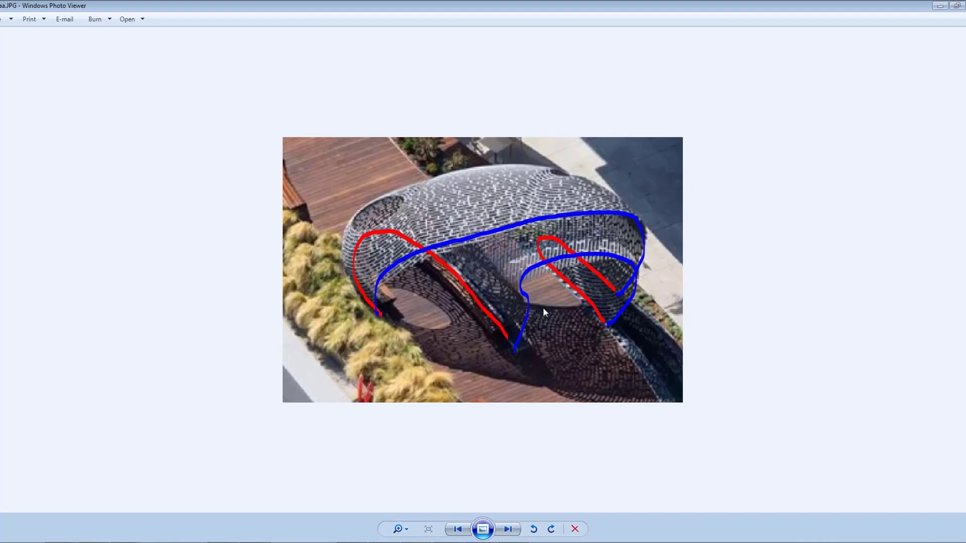
{"action": "key", "text": "alt+Tab"}
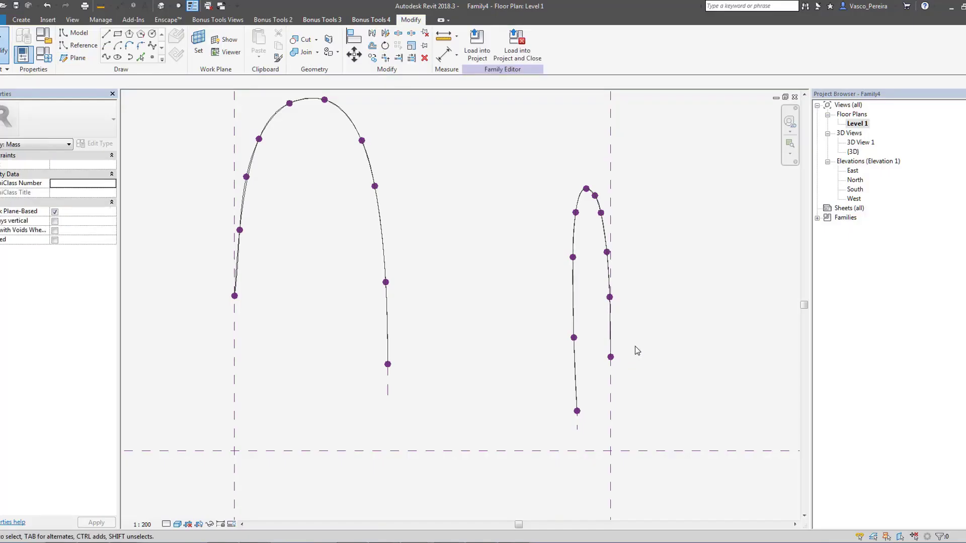
{"action": "double_click", "coordinate": [856, 190]}
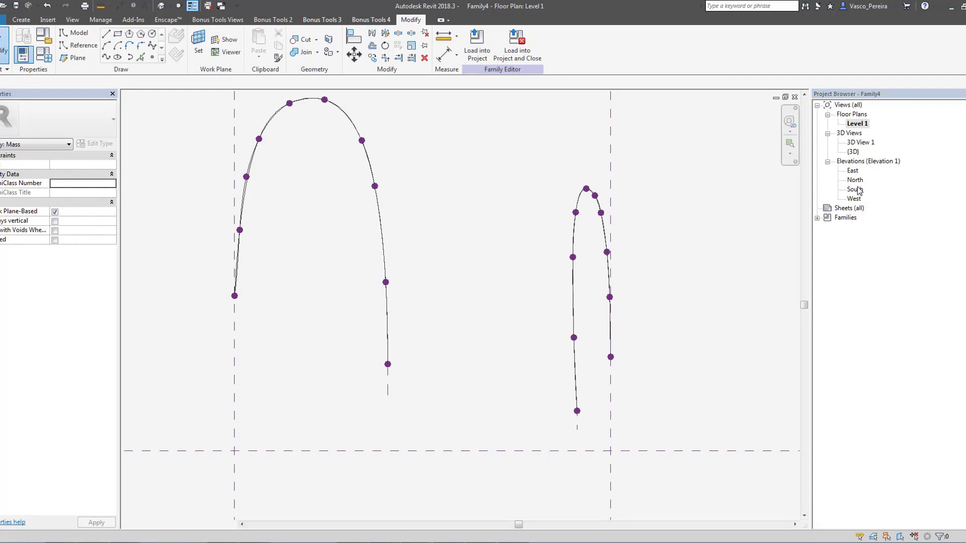
Draw a six-point control-point spline arch in elevation, from the base of the leftmost reference plane to the base of the rightmost.
{"action": "left_click", "coordinate": [156, 47]}
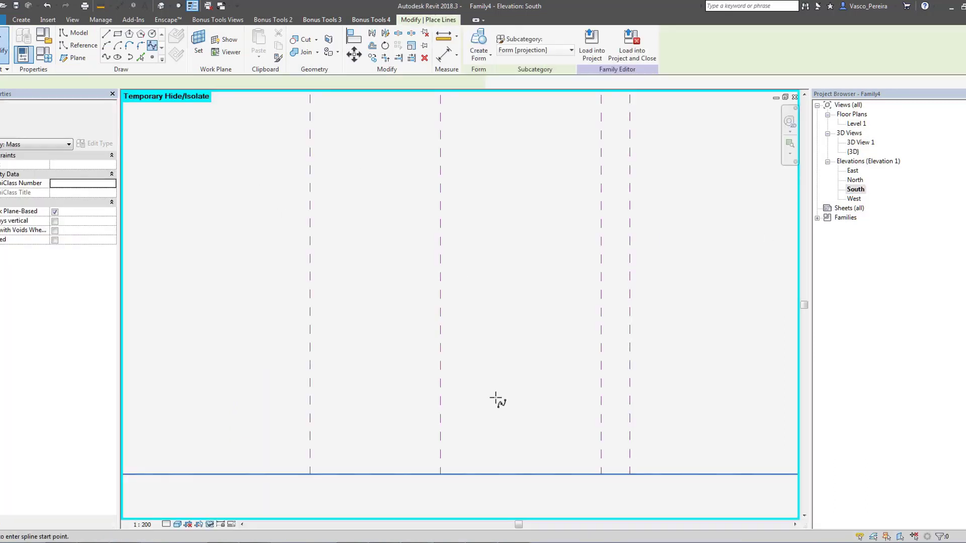
{"action": "left_click", "coordinate": [311, 474]}
{"action": "left_click", "coordinate": [318, 384]}
{"action": "left_click", "coordinate": [376, 347]}
{"action": "left_click", "coordinate": [576, 318]}
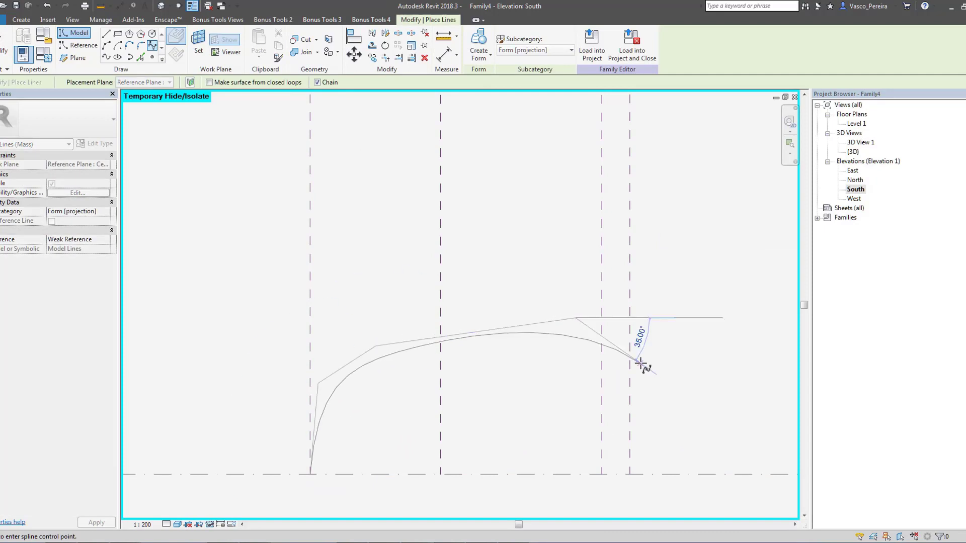
{"action": "left_click", "coordinate": [646, 371]}
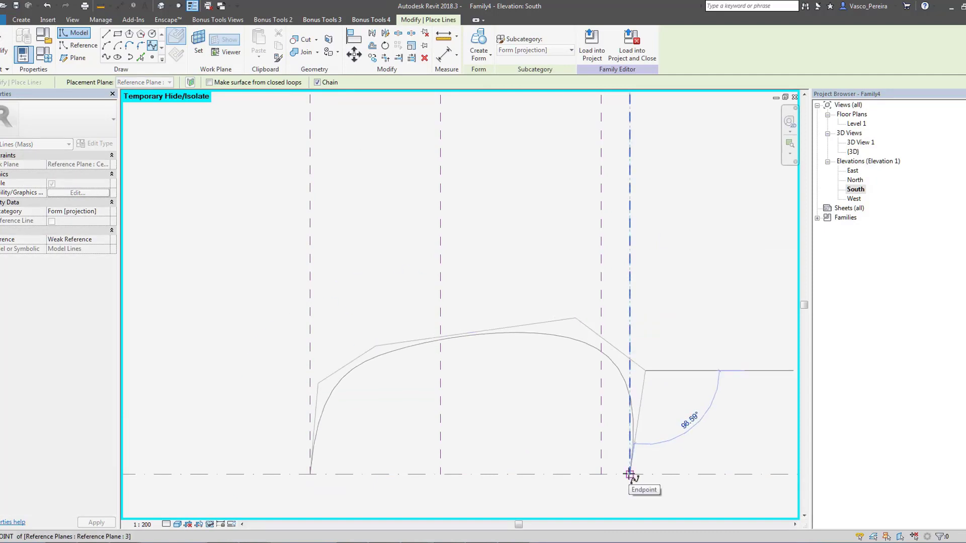
{"action": "left_click", "coordinate": [629, 474]}
{"action": "key", "text": "Escape"}
{"action": "key", "text": "Escape"}
Reshape the elevation arch by moving its right shoulder control point up and outward and its left shoulder point further outward.
{"action": "left_click", "coordinate": [628, 395]}
{"action": "left_click_drag", "start_coordinate": [646, 371], "coordinate": [658, 341]}
{"action": "left_click", "coordinate": [533, 371]}
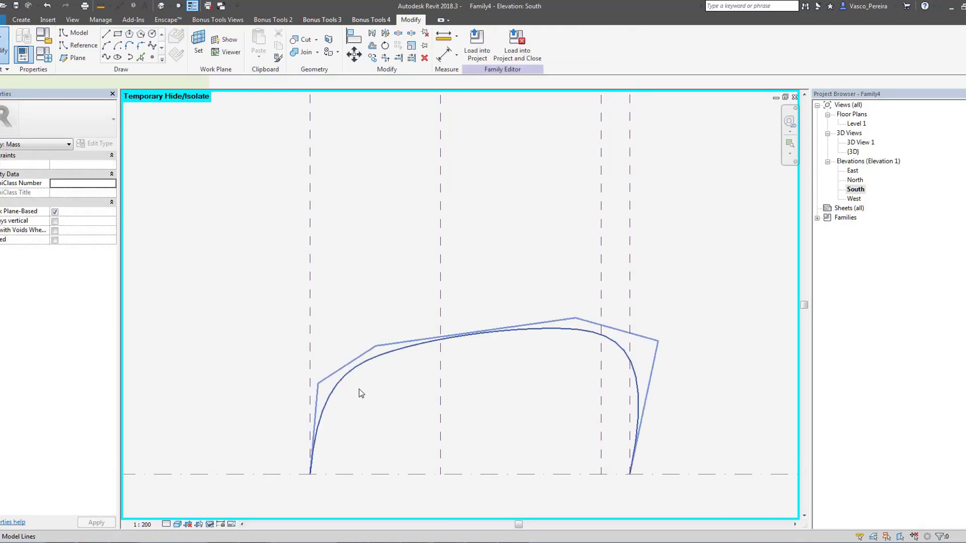
{"action": "left_click", "coordinate": [327, 402]}
{"action": "scroll", "coordinate": [315, 405], "scroll_direction": "up", "scroll_amount": 2}
{"action": "left_click_drag", "start_coordinate": [319, 377], "coordinate": [309, 395]}
{"action": "scroll", "coordinate": [232, 239], "scroll_direction": "down", "scroll_amount": 1}
{"action": "left_click", "coordinate": [570, 351]}
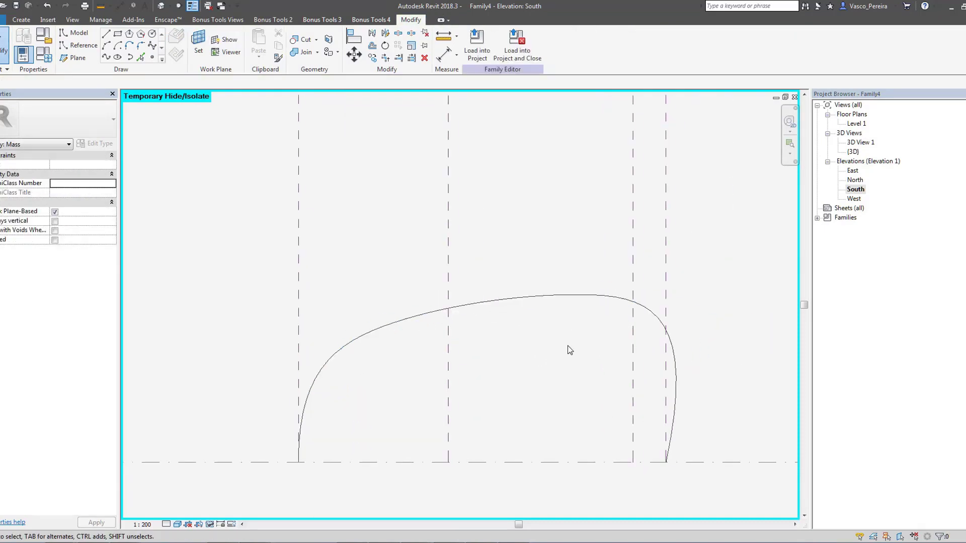
Create a subcategory named REFERENCE under Reference Lines in the annotation object styles.
{"action": "key", "text": "v"}
{"action": "key", "text": "v"}
{"action": "left_click", "coordinate": [388, 395]}
{"action": "left_click", "coordinate": [342, 98]}
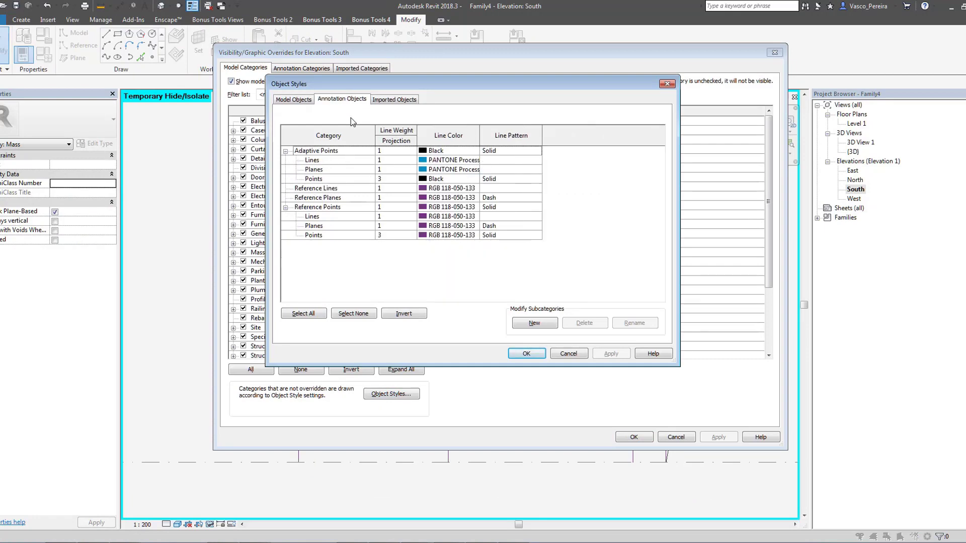
{"action": "left_click", "coordinate": [342, 200]}
{"action": "key", "text": "Up"}
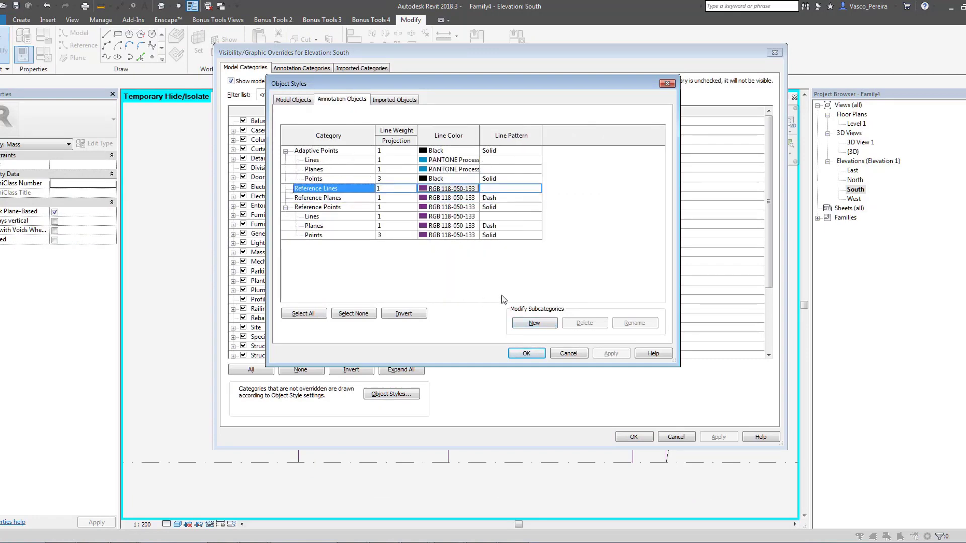
{"action": "left_click", "coordinate": [537, 324]}
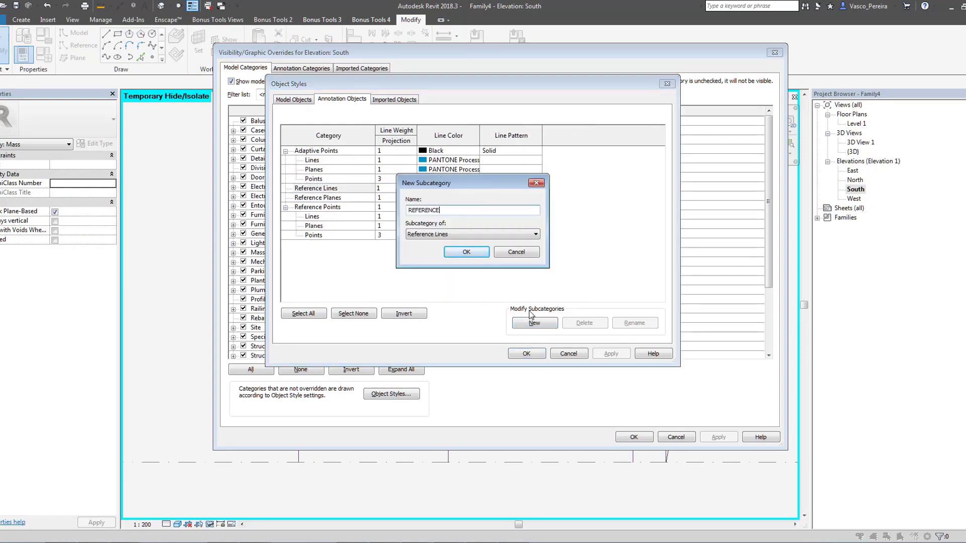
{"action": "key", "text": "Return"}
Give the REFERENCE subcategory an orange line colour, RGB 255-128-064, and line weight 4, and accept the style and visibility settings.
{"action": "left_click", "coordinate": [448, 198]}
{"action": "left_click", "coordinate": [383, 176]}
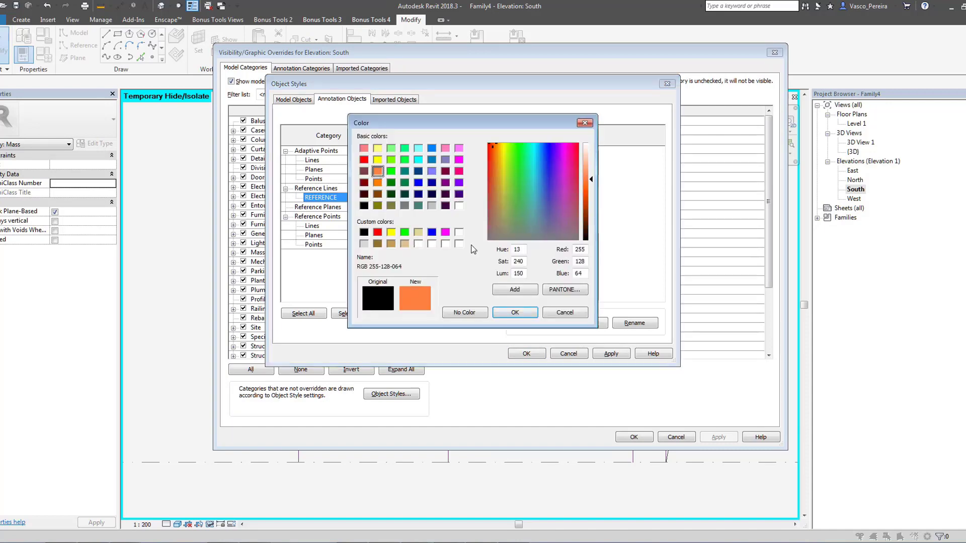
{"action": "left_click", "coordinate": [515, 312]}
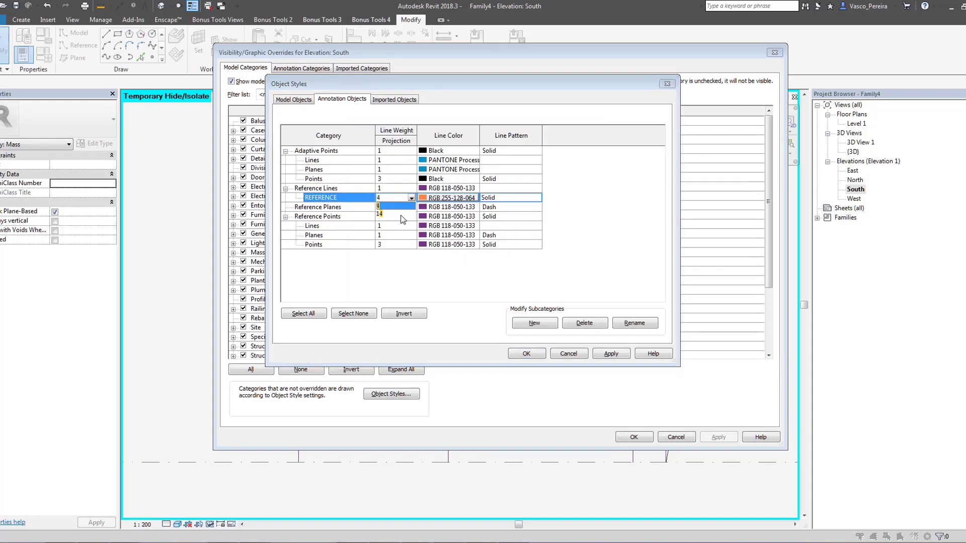
{"action": "left_click", "coordinate": [526, 354]}
{"action": "left_click", "coordinate": [624, 438]}
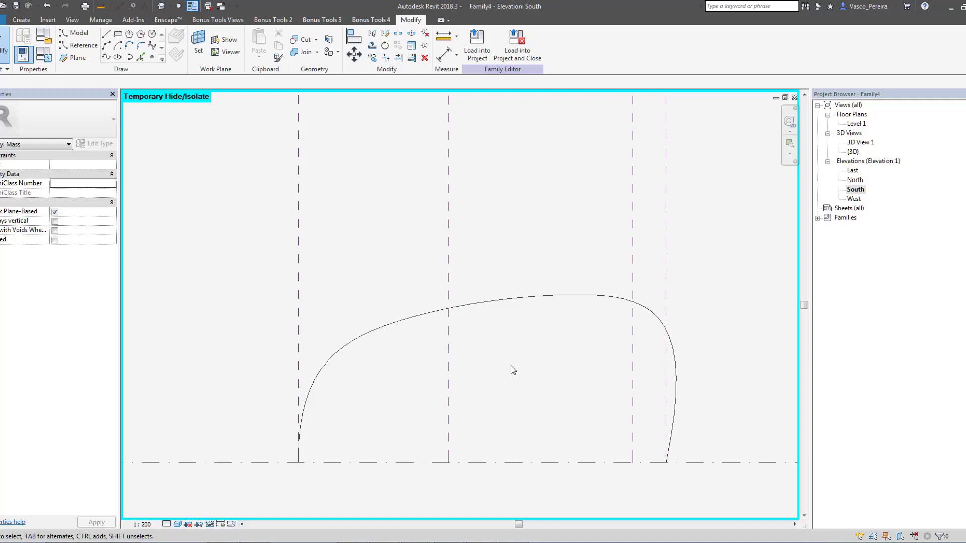
Convert the elevation arch to a reference line and assign it to the REFERENCE subcategory.
{"action": "left_click", "coordinate": [506, 299]}
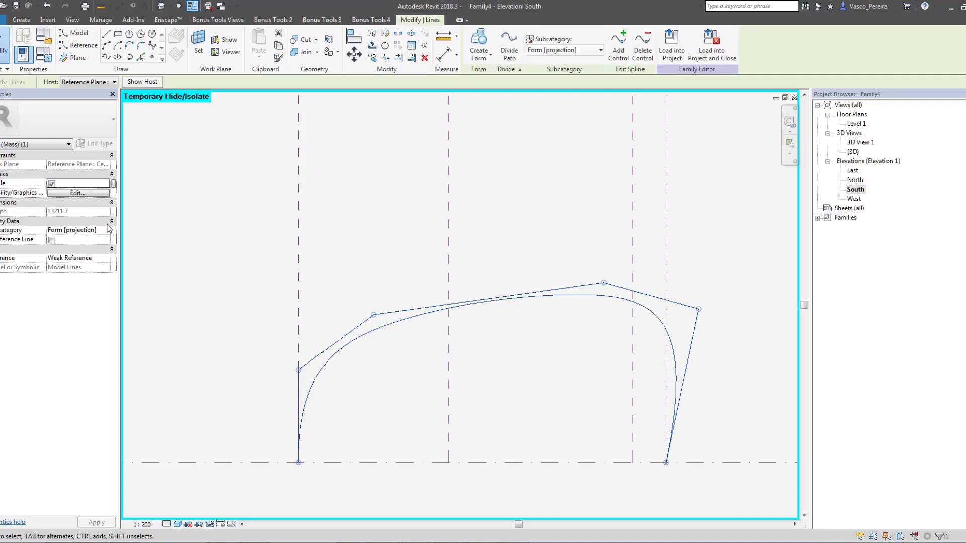
{"action": "left_click", "coordinate": [52, 240]}
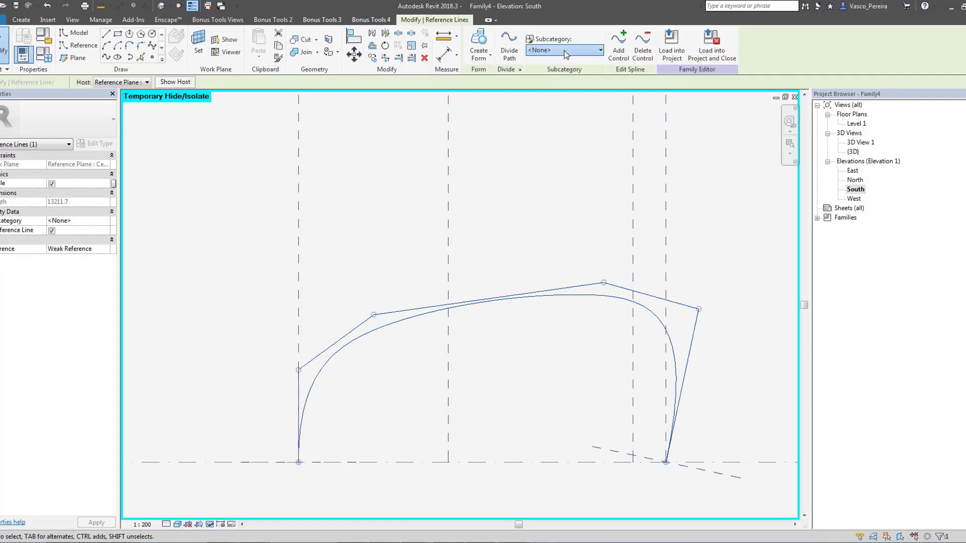
{"action": "left_click", "coordinate": [560, 180]}
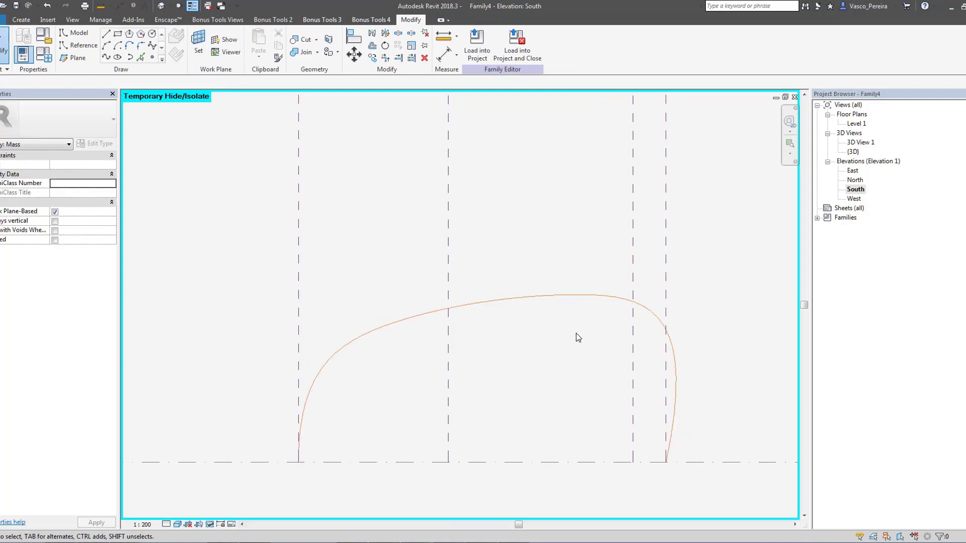
Turn off thin line display and set the South elevation's view scale to 1:100.
{"action": "key", "text": "t"}
{"action": "key", "text": "l"}
{"action": "left_click", "coordinate": [142, 524]}
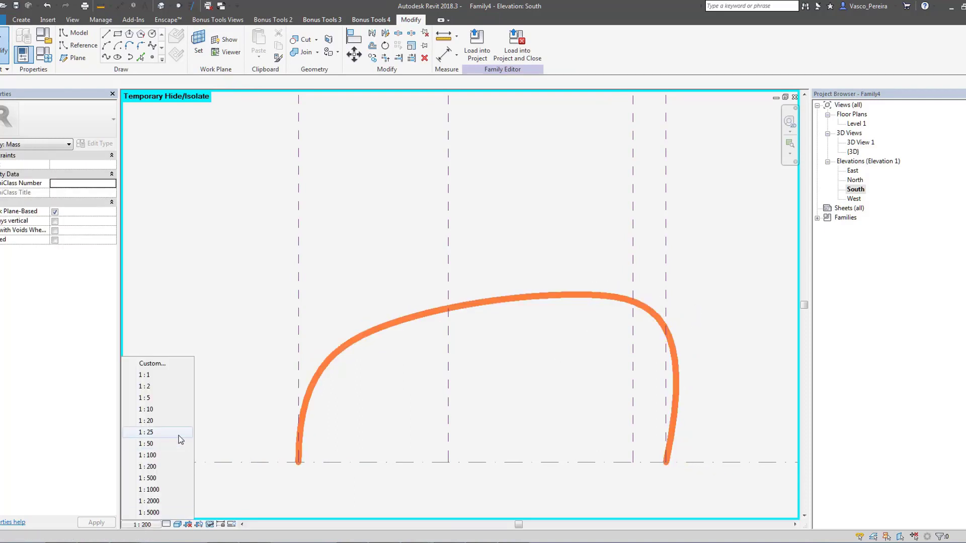
{"action": "left_click", "coordinate": [164, 455]}
Open the Level 1 plan, turn thin line display back on, and set the plan's view scale to 1:50.
{"action": "double_click", "coordinate": [855, 125]}
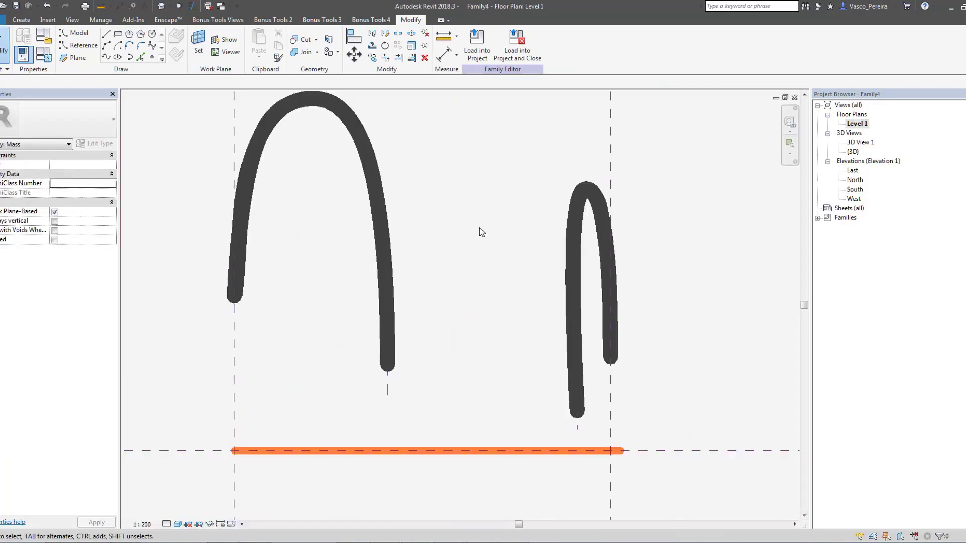
{"action": "key", "text": "t"}
{"action": "key", "text": "l"}
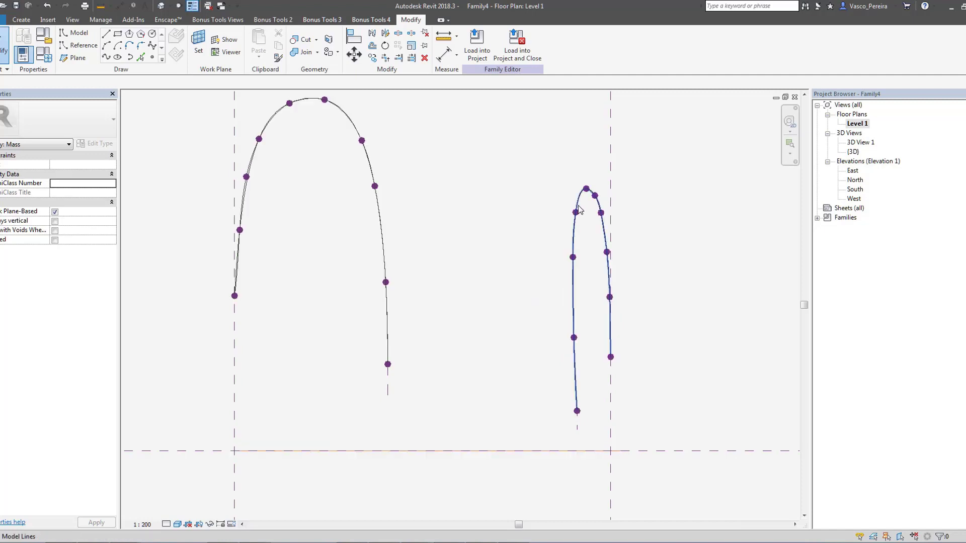
{"action": "left_click", "coordinate": [579, 209]}
{"action": "left_click", "coordinate": [536, 211]}
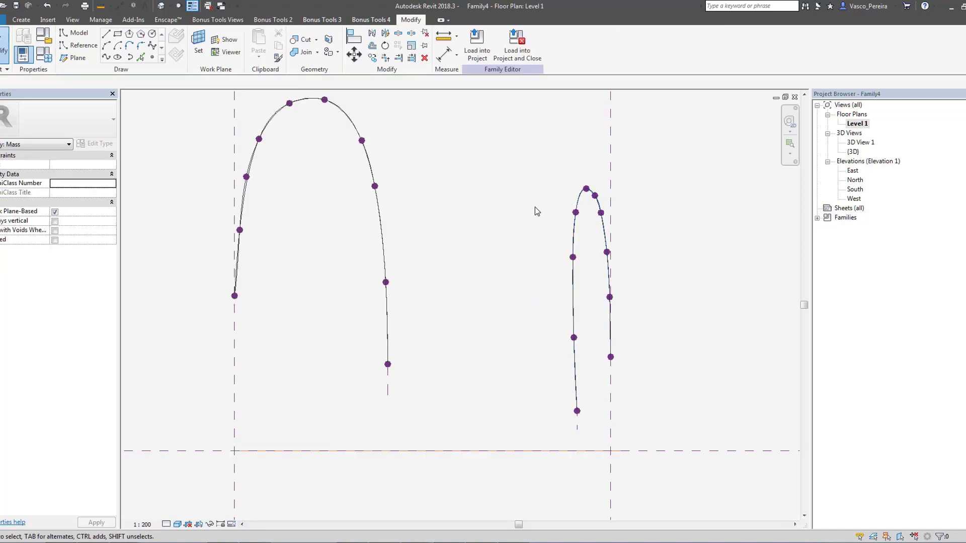
{"action": "left_click", "coordinate": [142, 525]}
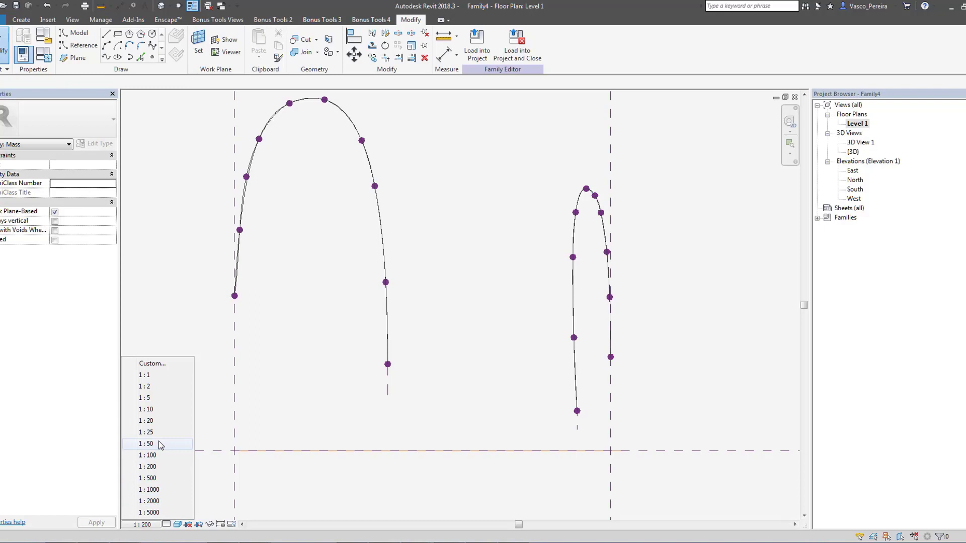
{"action": "left_click", "coordinate": [160, 443]}
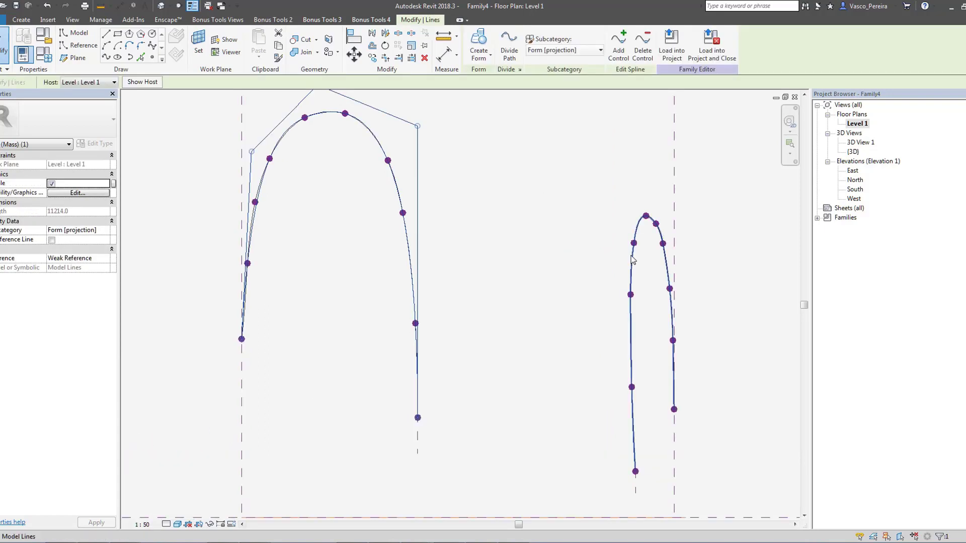
Convert the wide plan arch's control-point spline to a reference line in the REFERENCE subcategory.
{"action": "left_click", "coordinate": [632, 260], "text": "ctrl"}
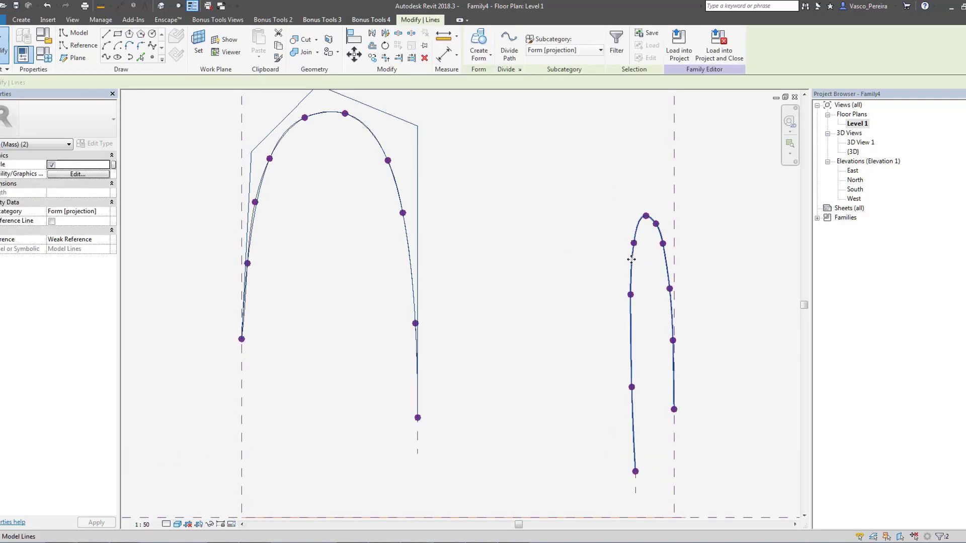
{"action": "left_click", "coordinate": [632, 260], "text": "shift"}
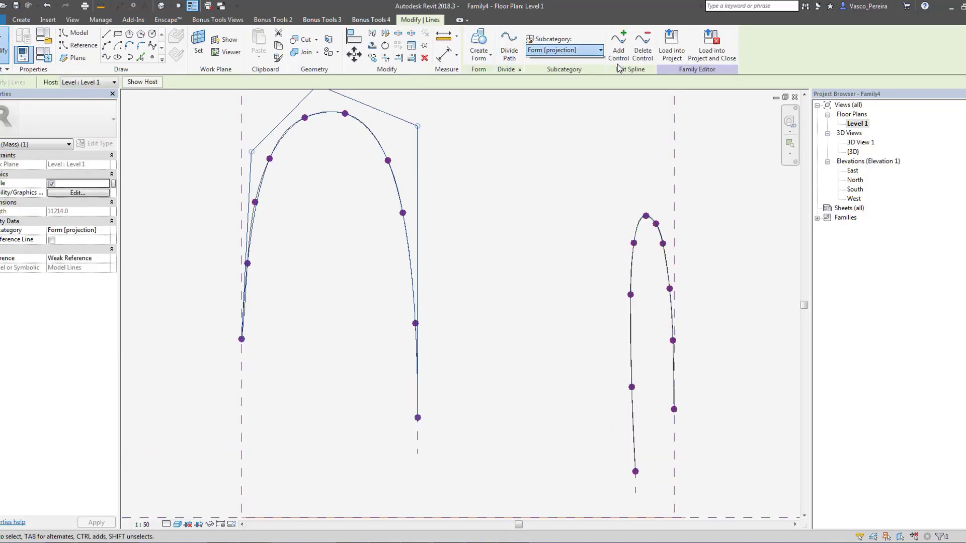
{"action": "left_click", "coordinate": [51, 240]}
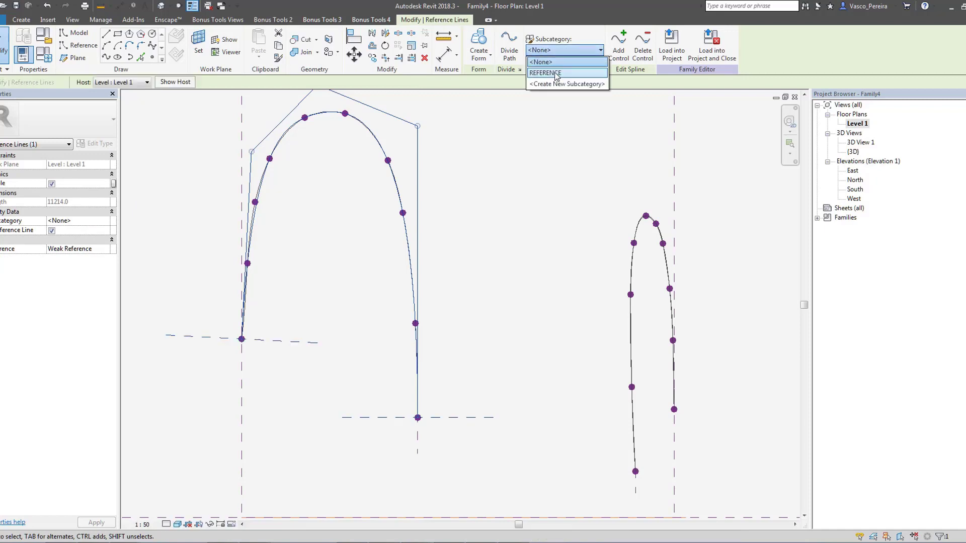
{"action": "left_click", "coordinate": [587, 202]}
Temporarily hide the narrow arch's traced spline and convert its control-point spline to a reference line in the REFERENCE subcategory.
{"action": "left_click", "coordinate": [634, 261]}
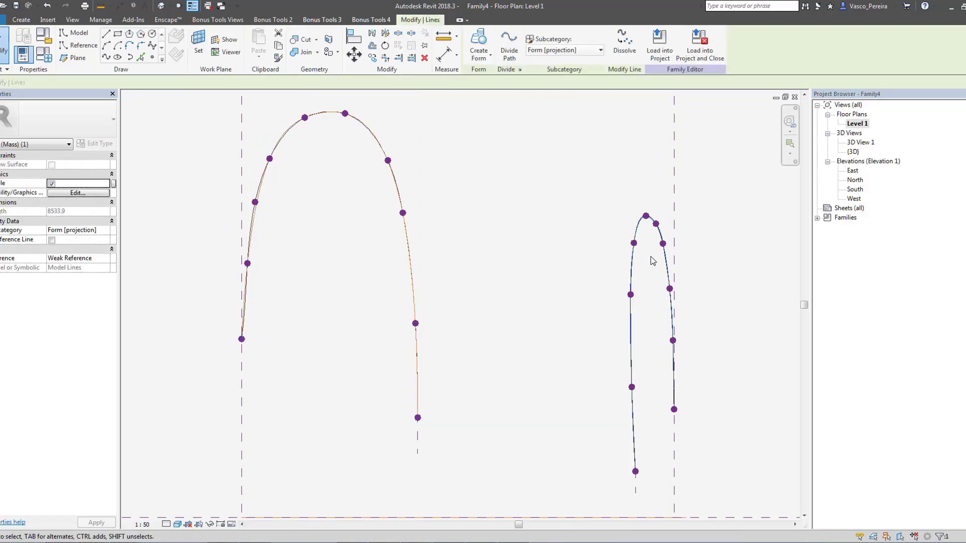
{"action": "key", "text": "h"}
{"action": "key", "text": "h"}
{"action": "left_click", "coordinate": [632, 268]}
{"action": "left_click", "coordinate": [544, 50]}
{"action": "left_click", "coordinate": [51, 240]}
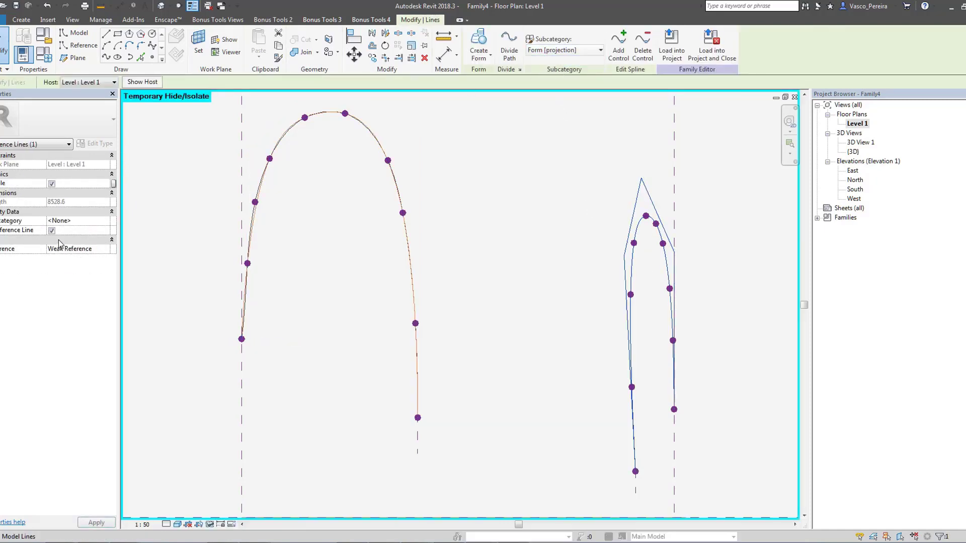
{"action": "left_click", "coordinate": [557, 227]}
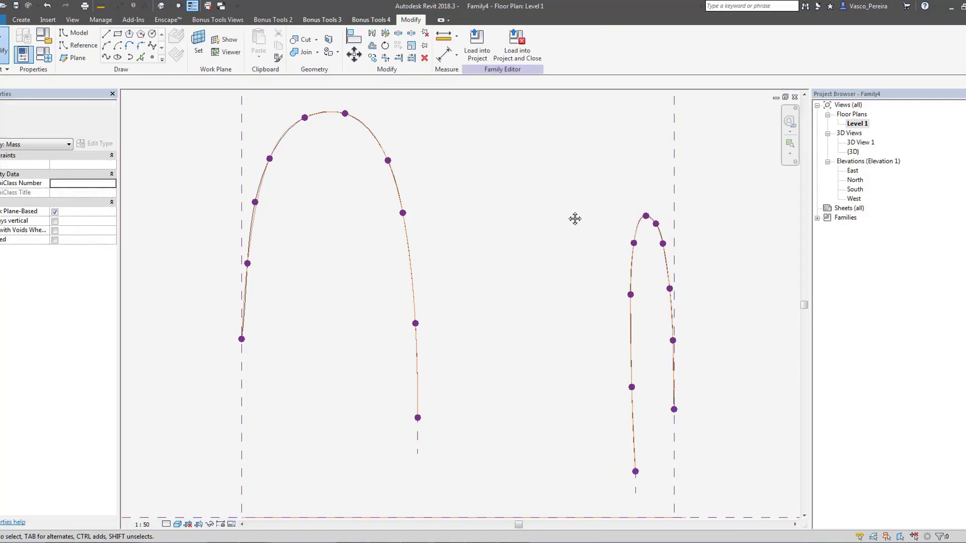
In the South elevation, draw a six-point control-point spline arch inside the first, between the bases of the two inner reference planes.
{"action": "double_click", "coordinate": [855, 189]}
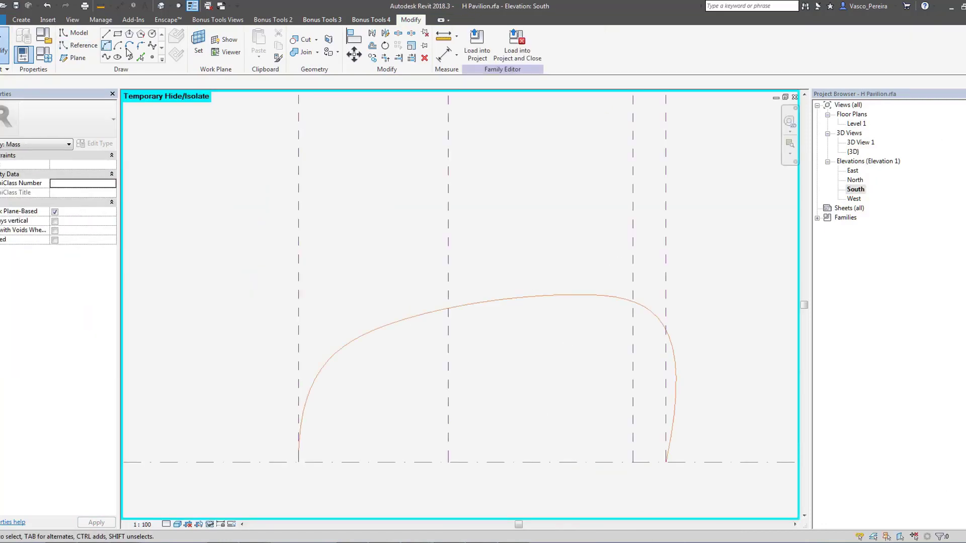
{"action": "left_click", "coordinate": [152, 46]}
{"action": "scroll", "coordinate": [501, 430], "scroll_direction": "up", "scroll_amount": 2}
{"action": "left_click", "coordinate": [371, 429]}
{"action": "left_click", "coordinate": [395, 344]}
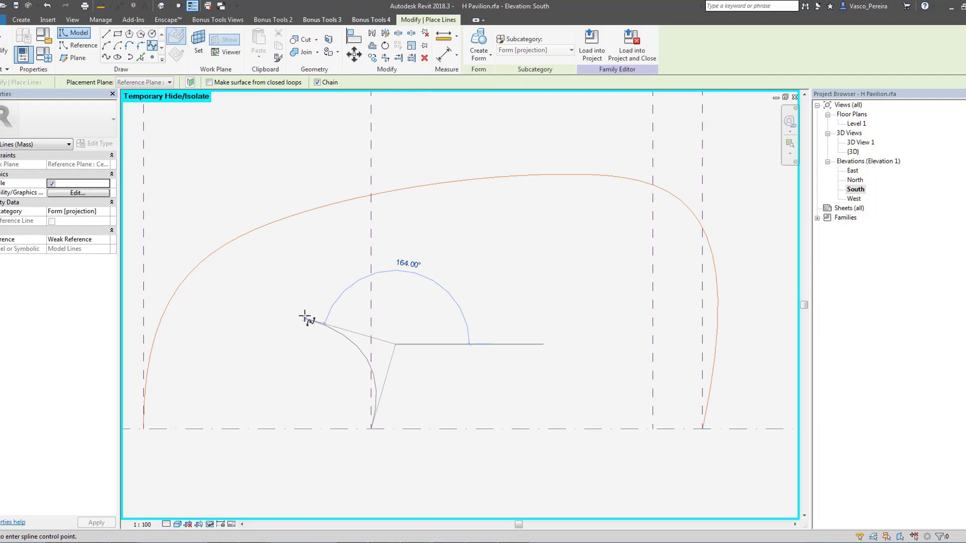
{"action": "left_click", "coordinate": [305, 307]}
{"action": "left_click", "coordinate": [691, 190]}
{"action": "left_click", "coordinate": [730, 348]}
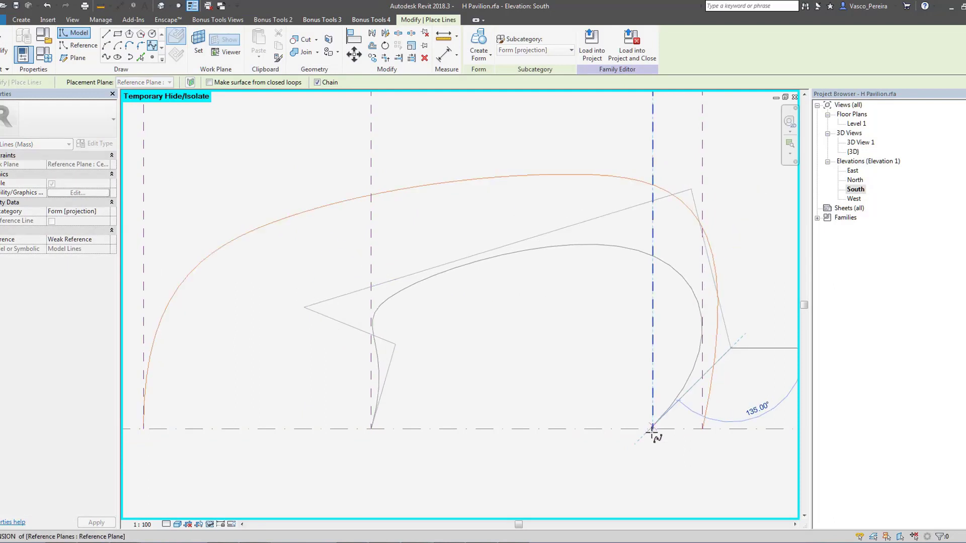
{"action": "left_click", "coordinate": [653, 429]}
{"action": "key", "text": "Escape"}
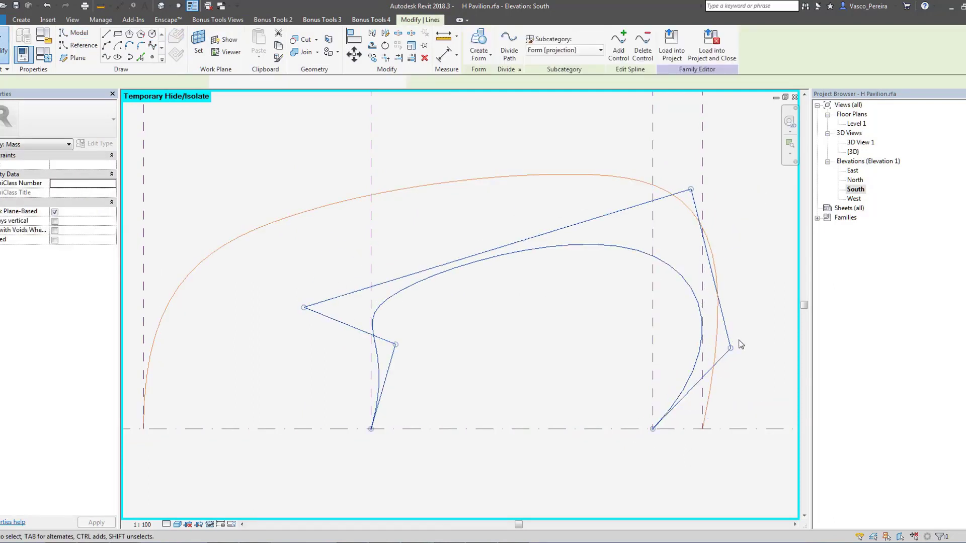
Reshape the inner elevation arch by moving its lower right control point inward and up, right shoulder point up, and left shoulder point outward.
{"action": "left_click_drag", "start_coordinate": [730, 347], "coordinate": [682, 301]}
{"action": "left_click_drag", "start_coordinate": [692, 190], "coordinate": [692, 159]}
{"action": "left_click_drag", "start_coordinate": [305, 307], "coordinate": [286, 311]}
{"action": "left_click", "coordinate": [472, 347]}
Convert the inner elevation arch to a reference line and assign it to the REFERENCE subcategory.
{"action": "left_click", "coordinate": [523, 233]}
{"action": "left_click", "coordinate": [52, 240]}
{"action": "left_click", "coordinate": [555, 53]}
{"action": "left_click", "coordinate": [549, 86]}
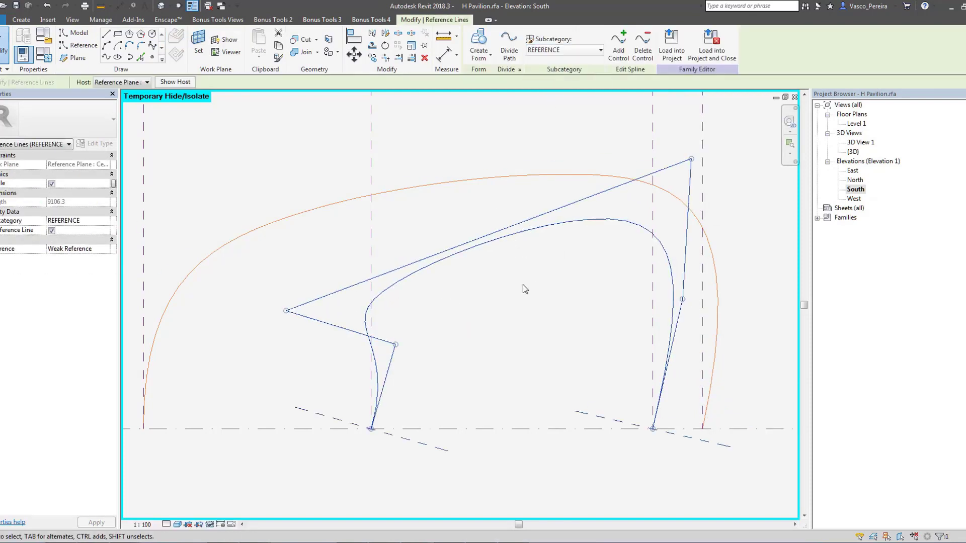
{"action": "left_click", "coordinate": [578, 358]}
Inspect the plan and elevation arches in the 3D view and return to the South elevation.
{"action": "left_click", "coordinate": [161, 6]}
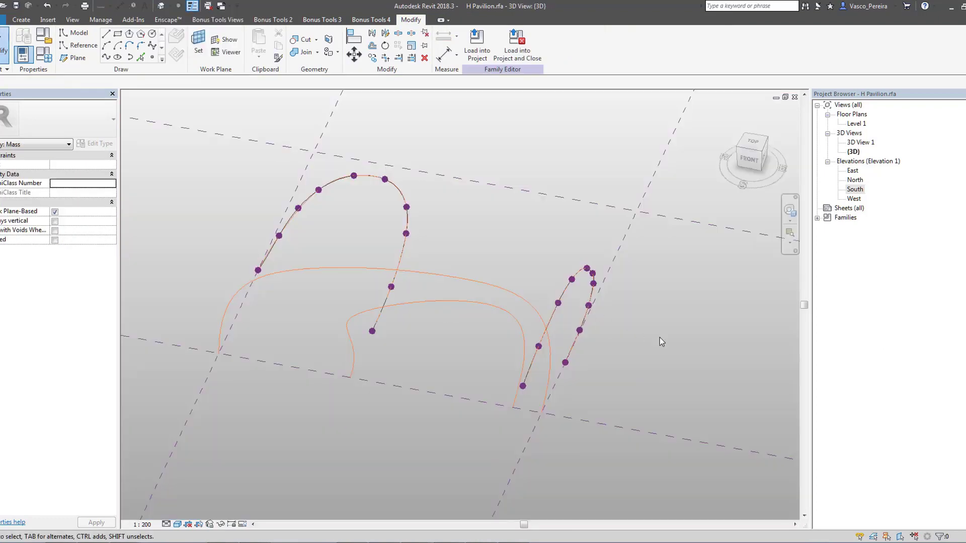
{"action": "middle_click_drag", "start_coordinate": [660, 338], "coordinate": [596, 337], "text": "shift"}
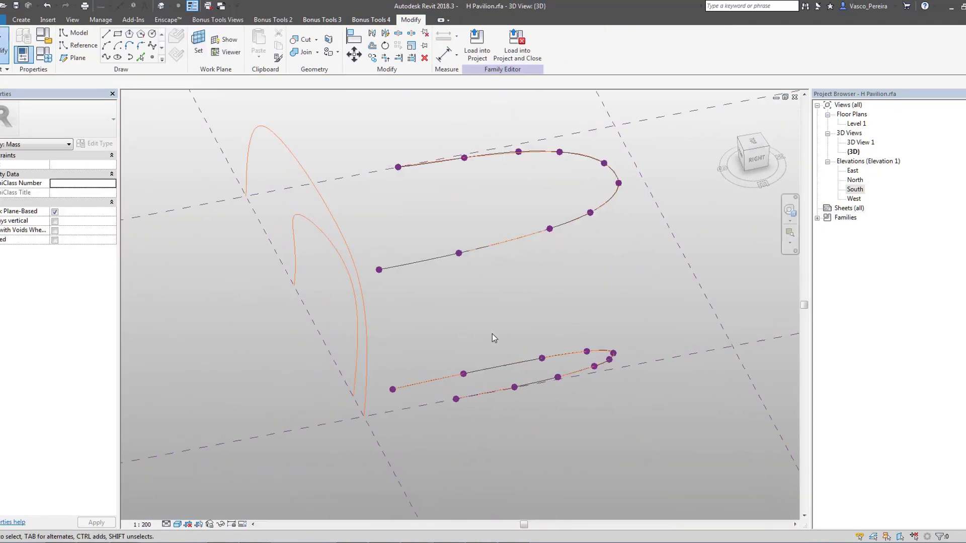
{"action": "double_click", "coordinate": [855, 189]}
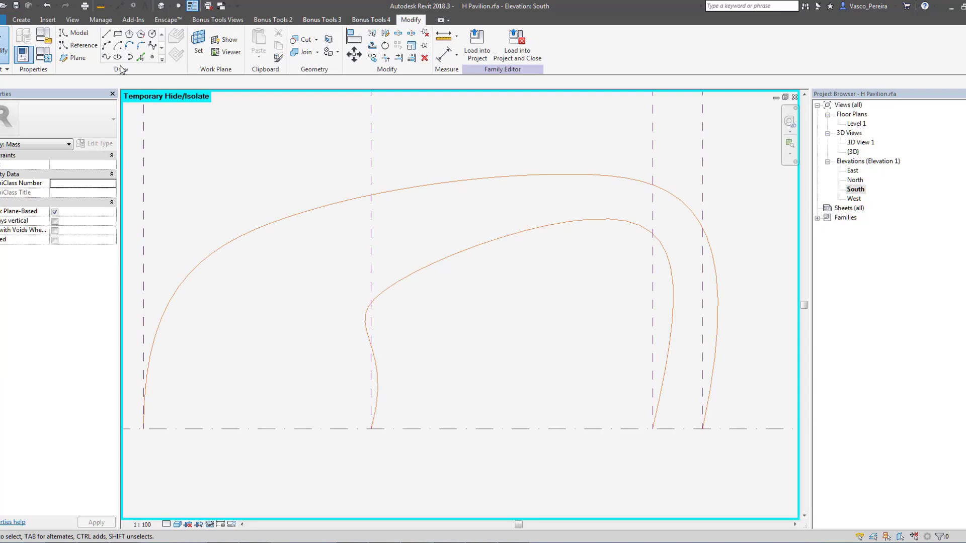
Trace the outer elevation arch with an eleven-point spline through points, from its left base to its right base.
{"action": "left_click", "coordinate": [106, 57]}
{"action": "left_click", "coordinate": [143, 430]}
{"action": "left_click", "coordinate": [154, 340]}
{"action": "left_click", "coordinate": [181, 285]}
{"action": "left_click", "coordinate": [217, 250]}
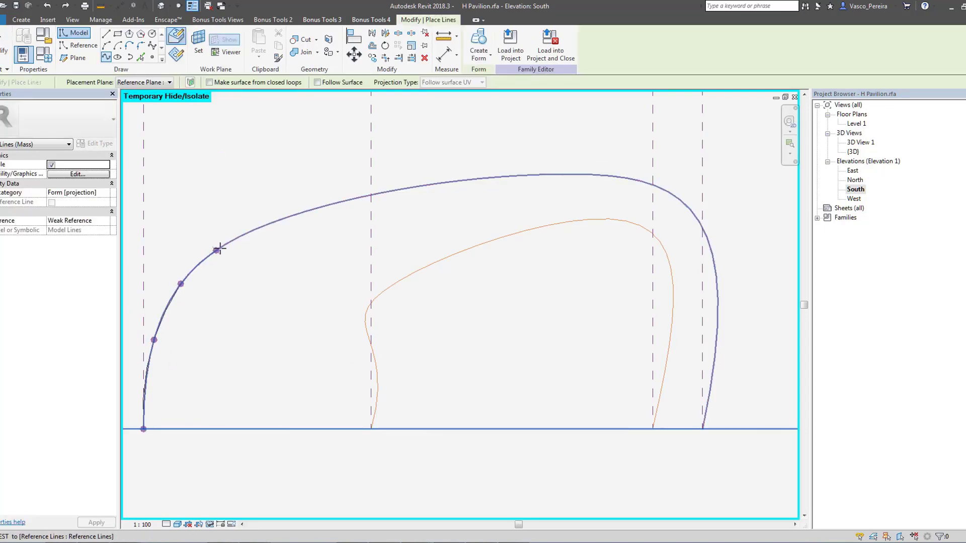
{"action": "left_click", "coordinate": [307, 211]}
{"action": "left_click", "coordinate": [478, 179]}
{"action": "left_click", "coordinate": [610, 176]}
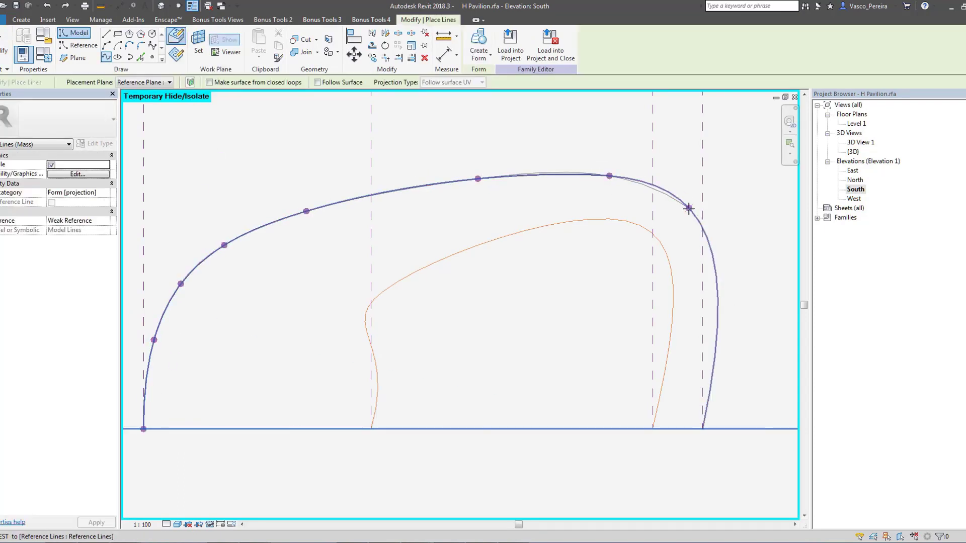
{"action": "left_click", "coordinate": [689, 208]}
{"action": "left_click", "coordinate": [714, 261]}
{"action": "left_click", "coordinate": [718, 329]}
{"action": "left_click", "coordinate": [703, 429]}
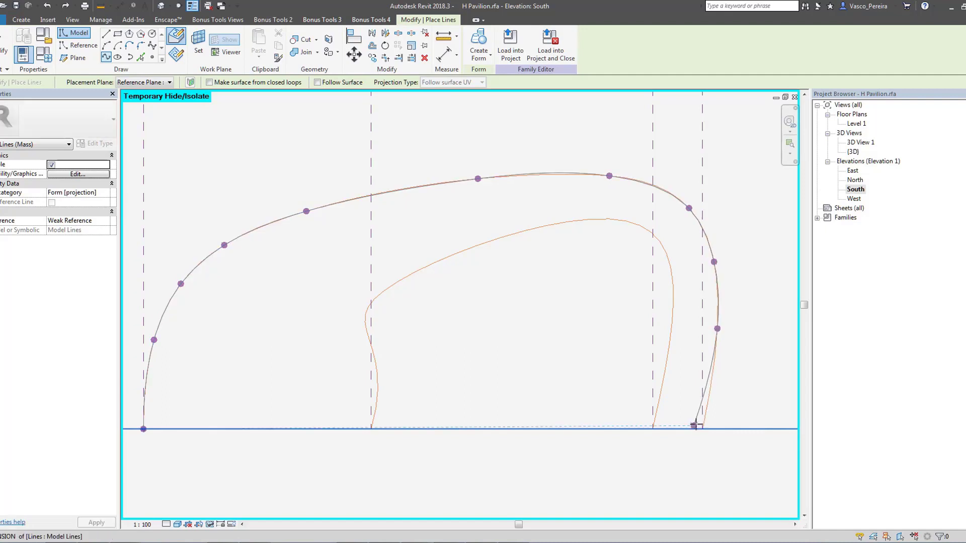
{"action": "key", "text": "Escape"}
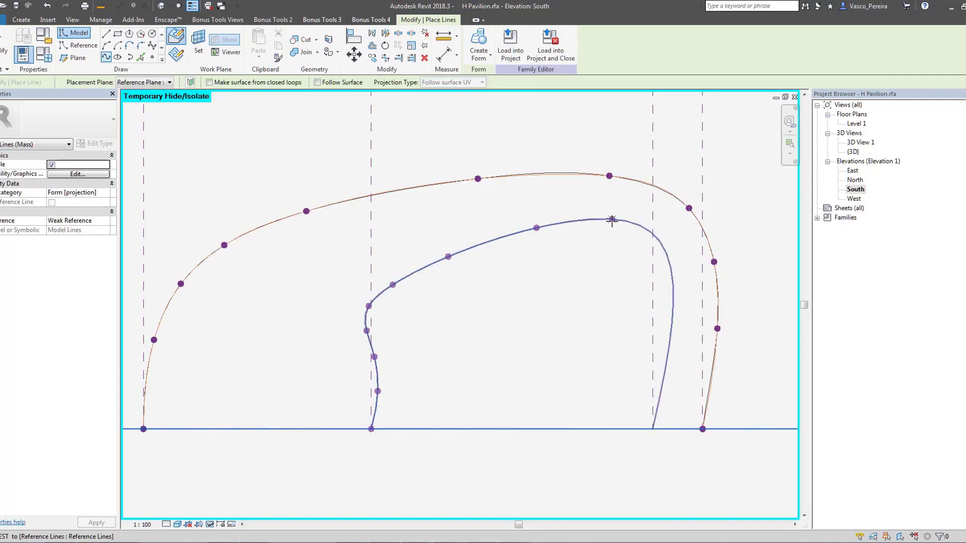
Trace the inner elevation arch with a fourteen-point spline through points, ending at its right base.
{"action": "left_click", "coordinate": [664, 374]}
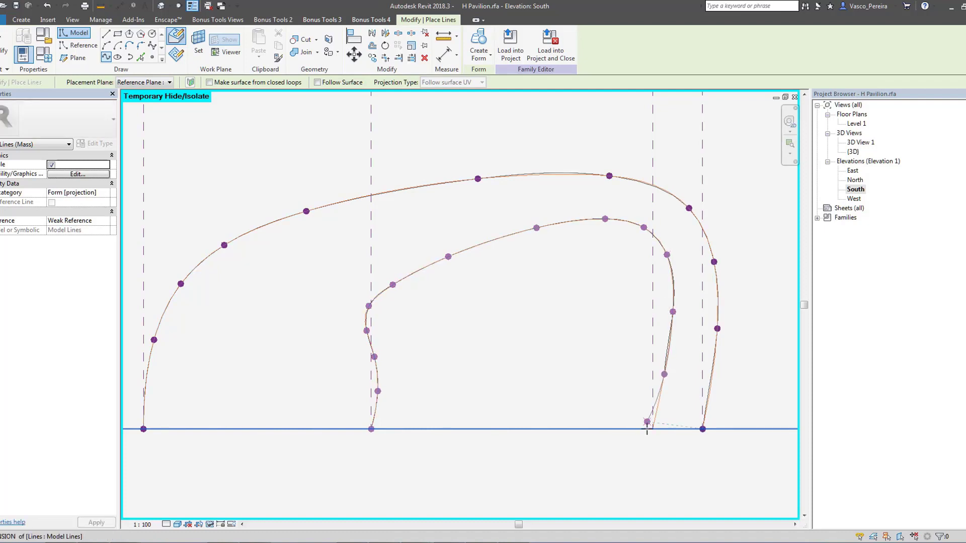
{"action": "key", "text": "Escape"}
{"action": "key", "text": "Escape"}
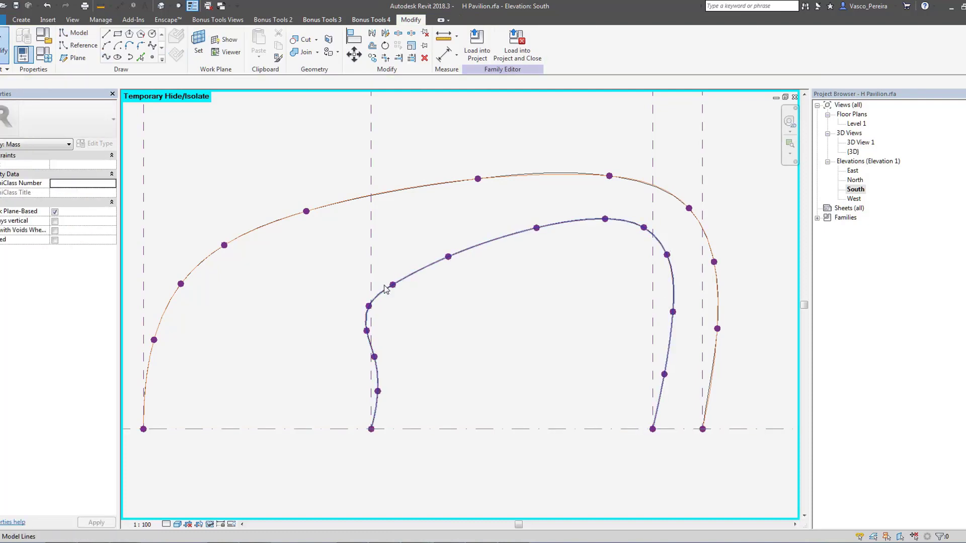
Draw short horizontal reference planes inward from both bases of the large plan arch on Level 1.
{"action": "double_click", "coordinate": [853, 171]}
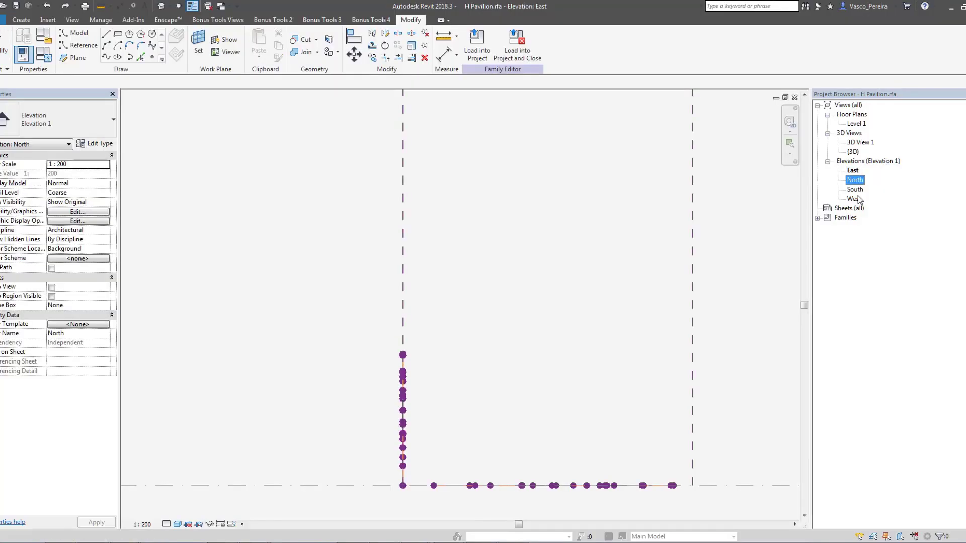
{"action": "double_click", "coordinate": [854, 199]}
{"action": "scroll", "coordinate": [504, 361], "scroll_direction": "up", "scroll_amount": 2}
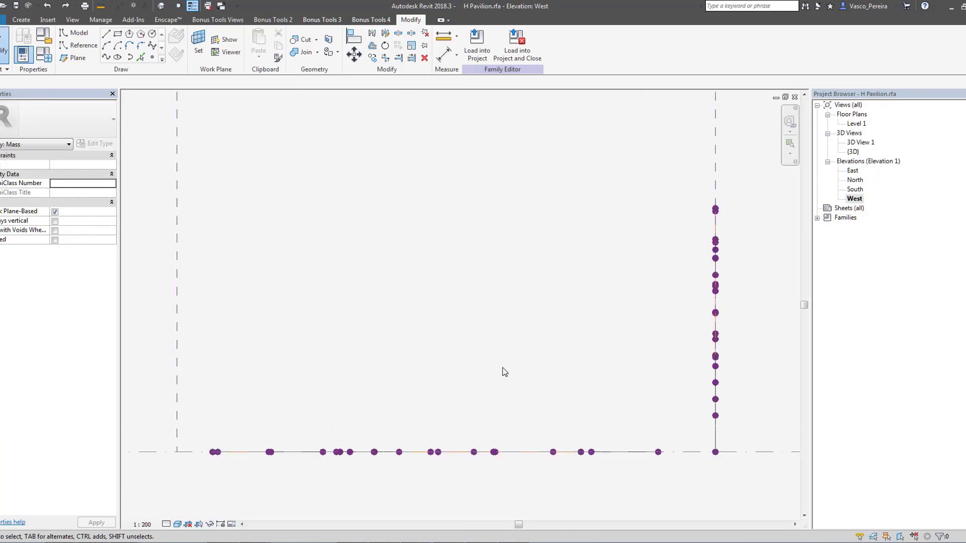
{"action": "middle_click_drag", "start_coordinate": [505, 361], "coordinate": [500, 358]}
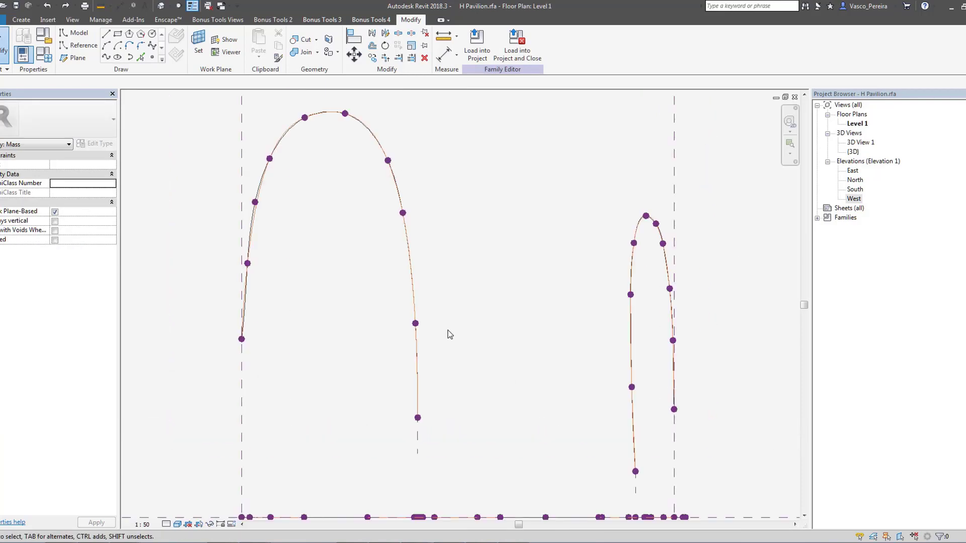
{"action": "scroll", "coordinate": [362, 325], "scroll_direction": "up", "scroll_amount": 2}
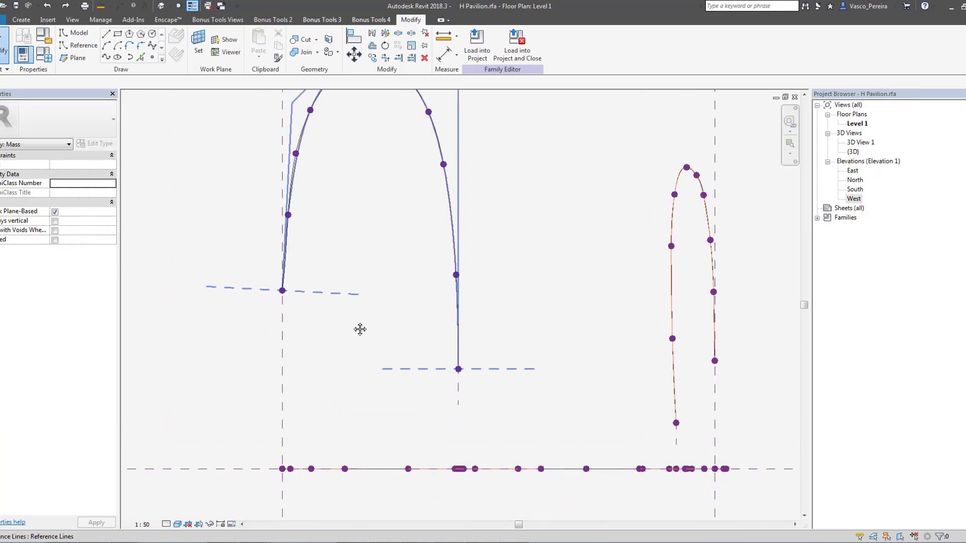
{"action": "key", "text": "r"}
{"action": "key", "text": "p"}
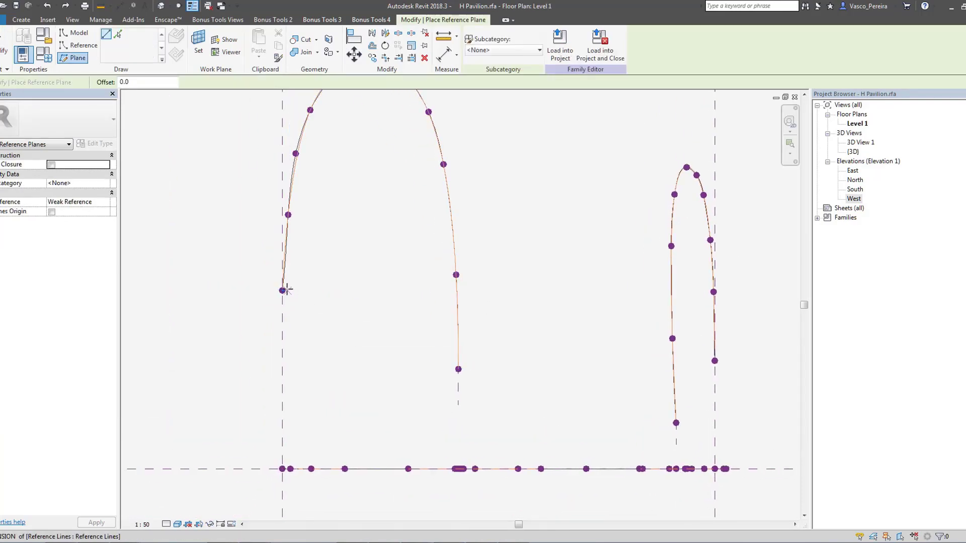
{"action": "left_click", "coordinate": [323, 291]}
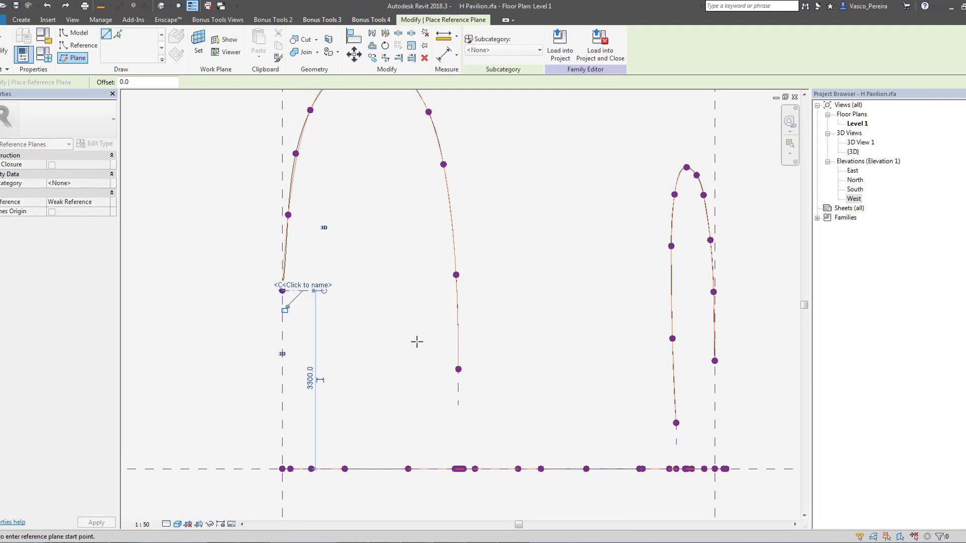
{"action": "left_click", "coordinate": [458, 368]}
{"action": "left_click", "coordinate": [417, 370]}
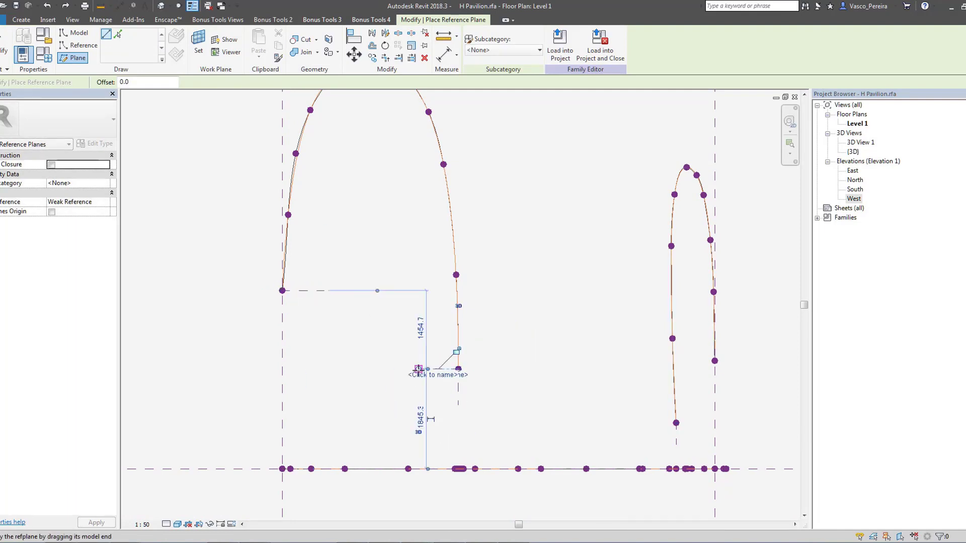
{"action": "key", "text": "Escape"}
{"action": "key", "text": "Escape"}
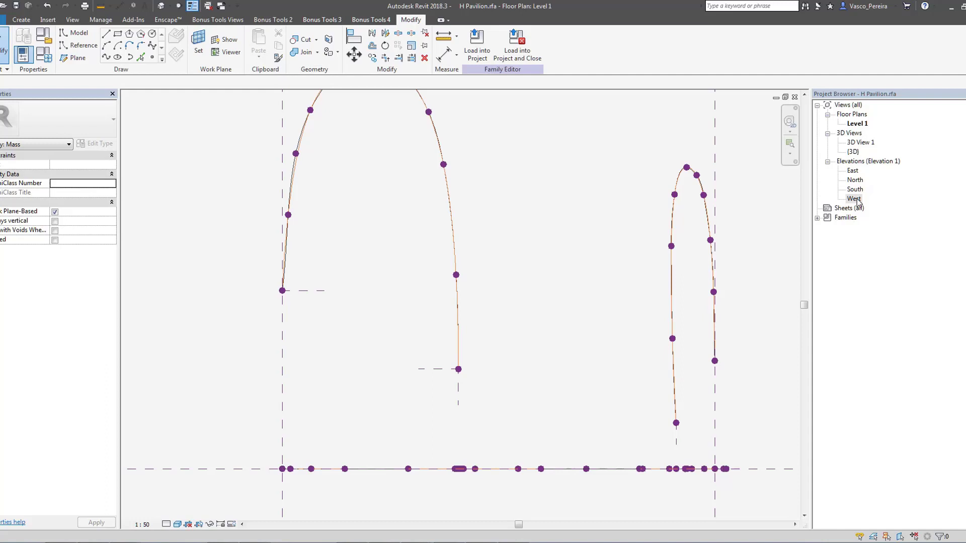
Draw short horizontal reference planes from both bases of the small plan arch on Level 1.
{"action": "double_click", "coordinate": [856, 199]}
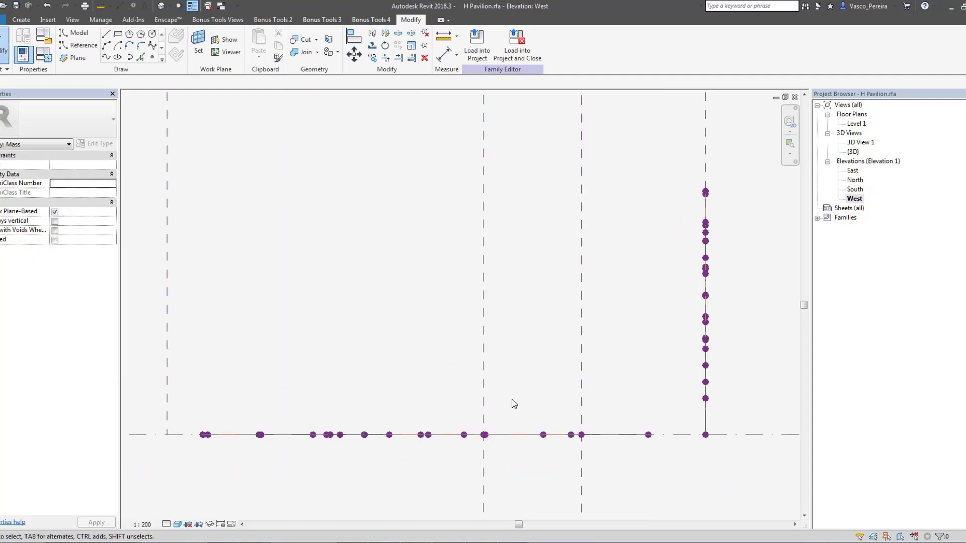
{"action": "scroll", "coordinate": [520, 384], "scroll_direction": "down", "scroll_amount": 1}
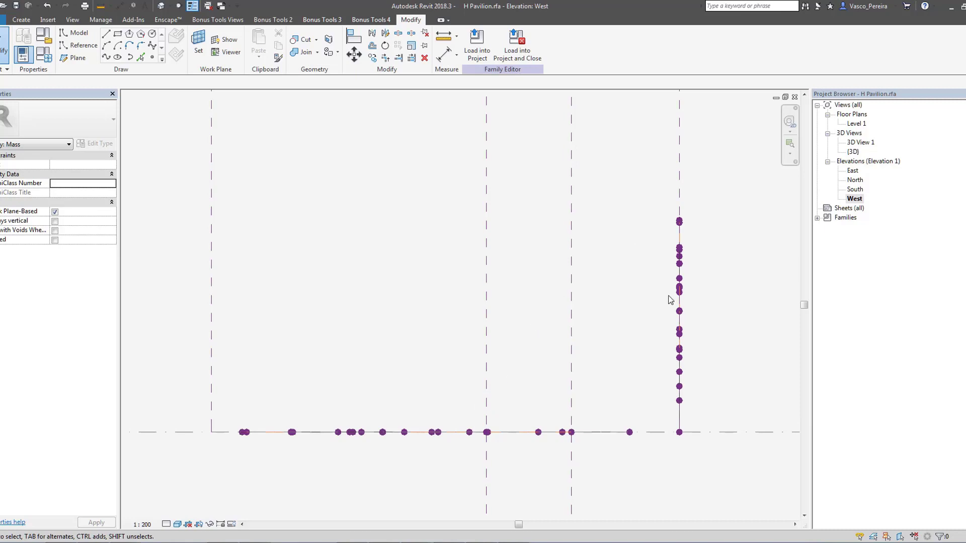
{"action": "left_click", "coordinate": [795, 97]}
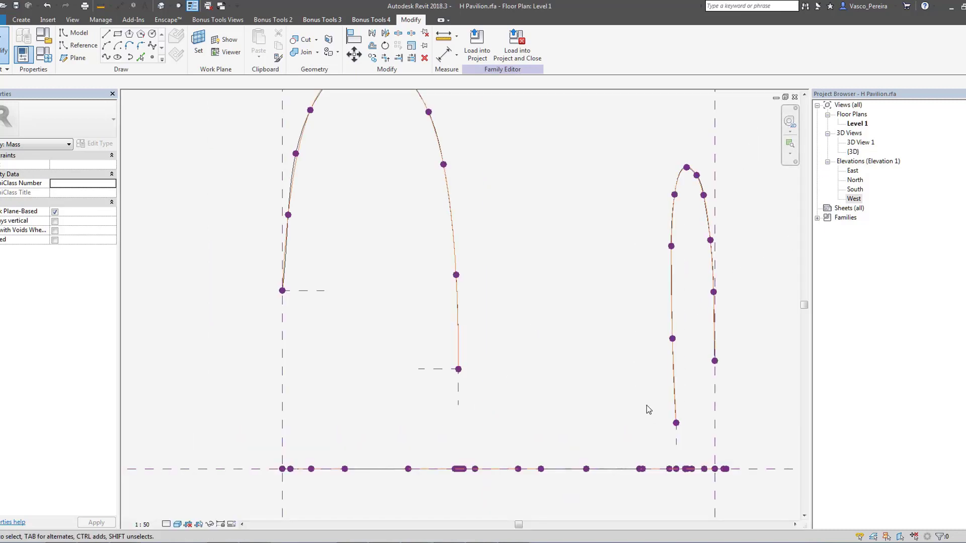
{"action": "key", "text": "r"}
{"action": "key", "text": "p"}
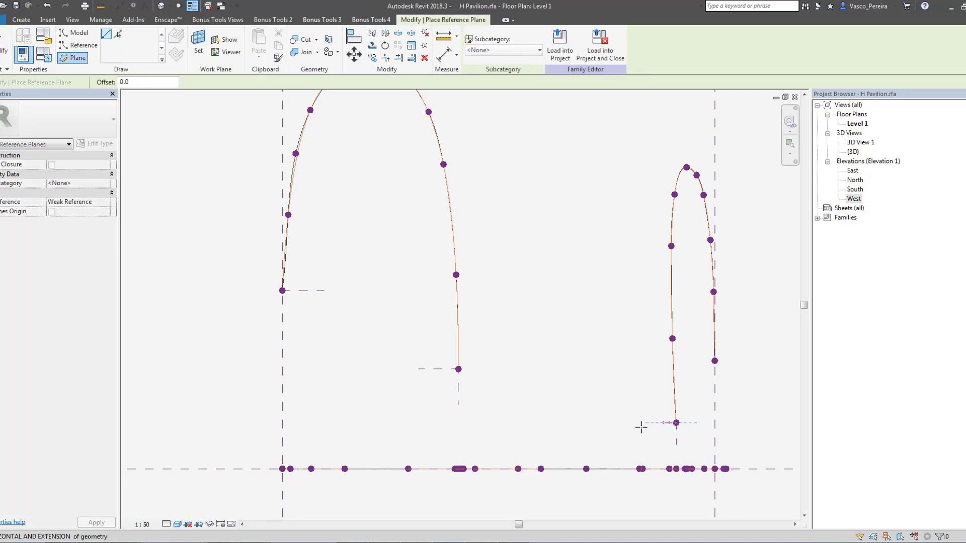
{"action": "left_click", "coordinate": [633, 424]}
{"action": "left_click", "coordinate": [676, 423]}
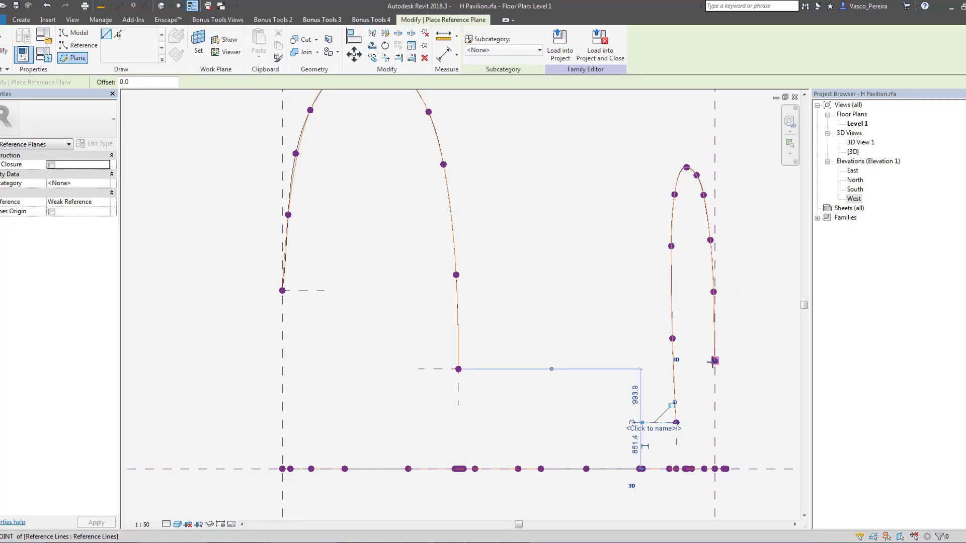
{"action": "left_click", "coordinate": [715, 361]}
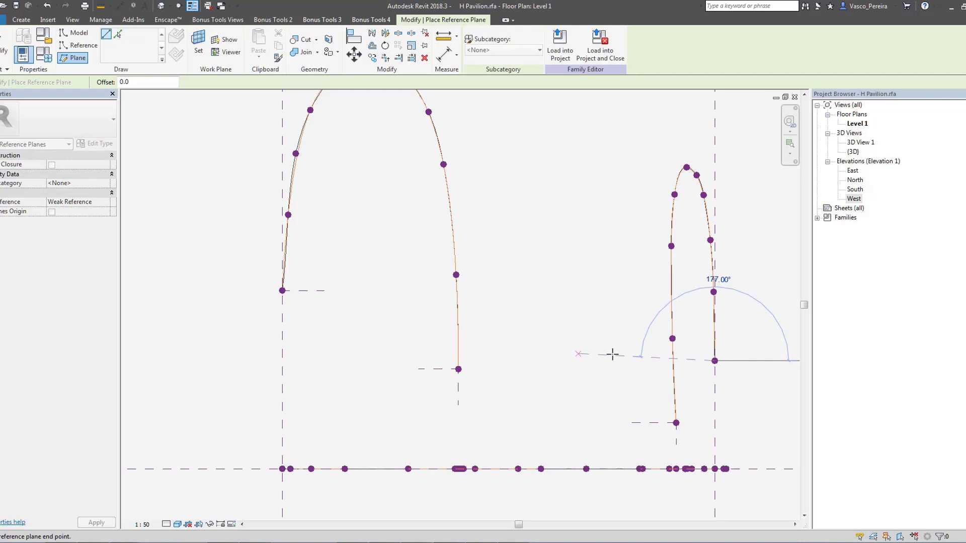
{"action": "left_click", "coordinate": [638, 361]}
{"action": "key", "text": "Escape"}
{"action": "key", "text": "Escape"}
Draw a spline arch in the West elevation, standing on level 1 between the large arch's two base reference planes.
{"action": "scroll", "coordinate": [629, 349], "scroll_direction": "down", "scroll_amount": 1}
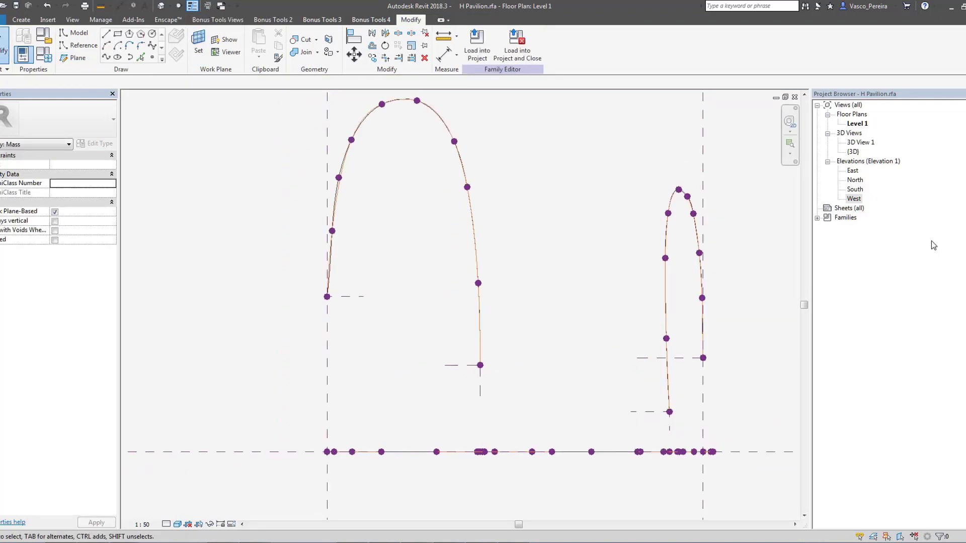
{"action": "double_click", "coordinate": [854, 199]}
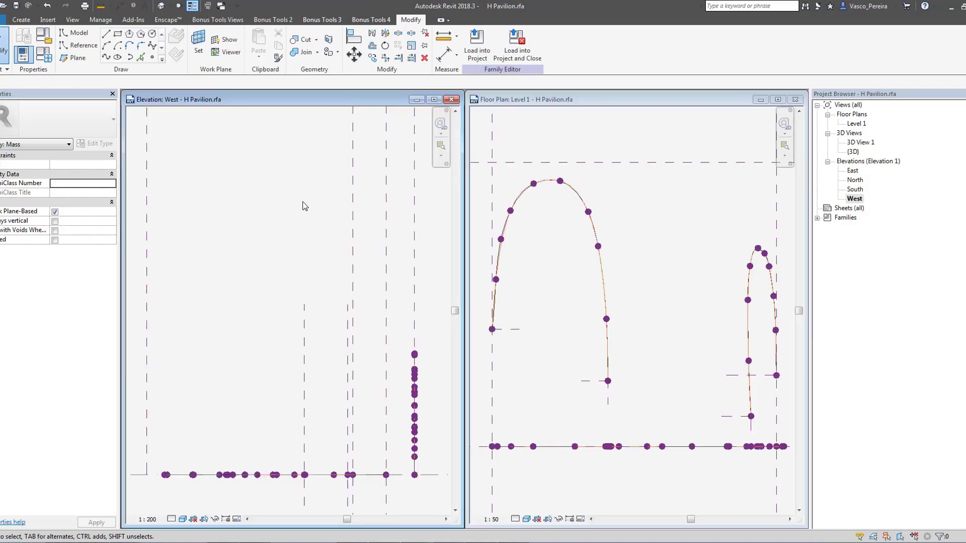
{"action": "left_click", "coordinate": [112, 57]}
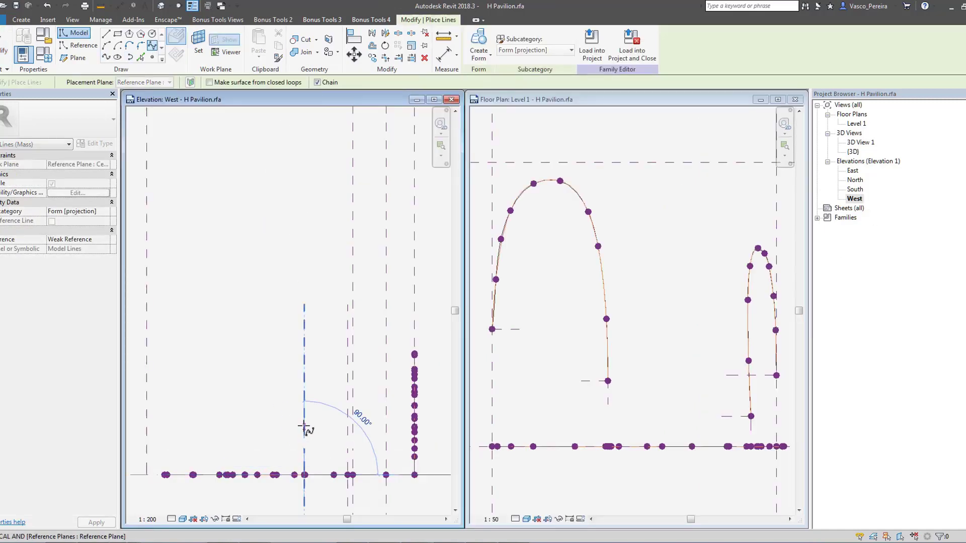
{"action": "left_click", "coordinate": [332, 319]}
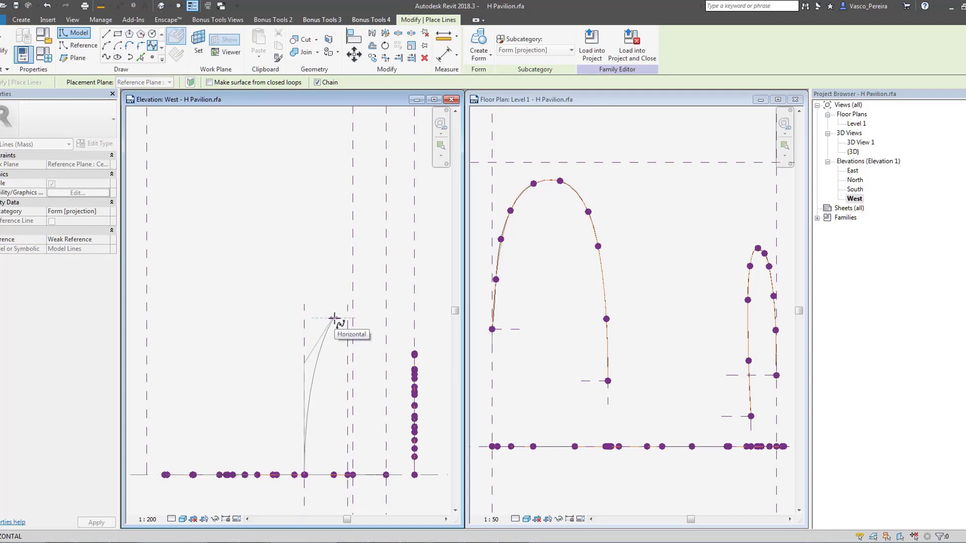
{"action": "left_click", "coordinate": [348, 359]}
{"action": "left_click", "coordinate": [347, 475]}
{"action": "key", "text": "Escape"}
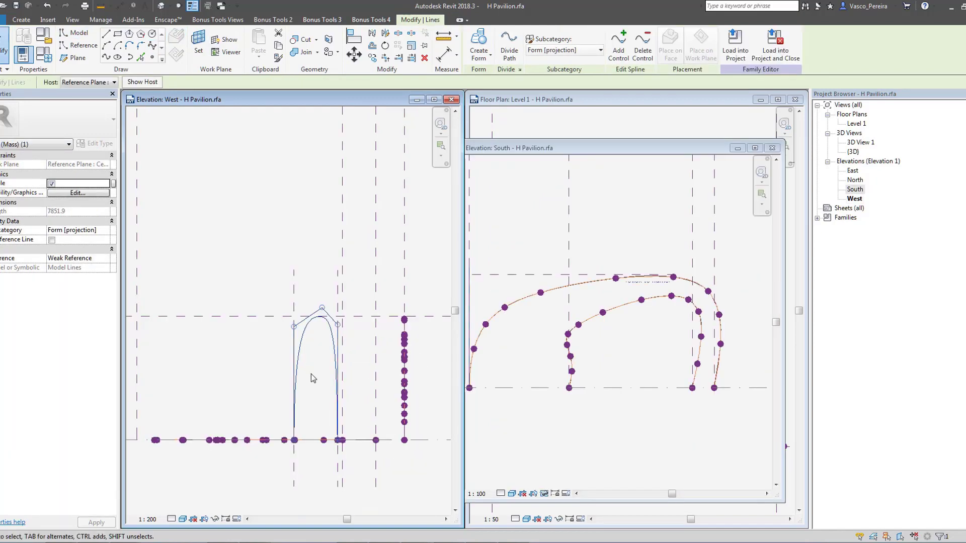
Draw two splines in the Level 1 plan, joining the outer and the inner bases of the large and small arches.
{"action": "scroll", "coordinate": [315, 377], "scroll_direction": "down", "scroll_amount": 1}
{"action": "left_click", "coordinate": [634, 147]}
{"action": "left_click", "coordinate": [641, 136]}
{"action": "middle_click_drag", "start_coordinate": [650, 333], "coordinate": [640, 338]}
{"action": "left_click", "coordinate": [152, 45]}
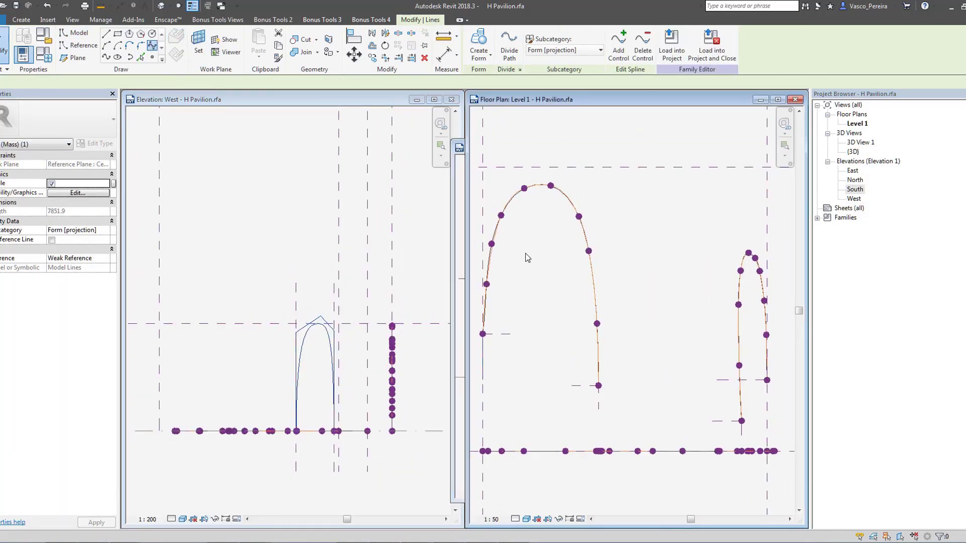
{"action": "middle_click_drag", "start_coordinate": [524, 254], "coordinate": [527, 255]}
{"action": "left_click", "coordinate": [485, 335]}
{"action": "key", "text": "Escape"}
{"action": "left_click", "coordinate": [600, 387]}
{"action": "left_click", "coordinate": [629, 411]}
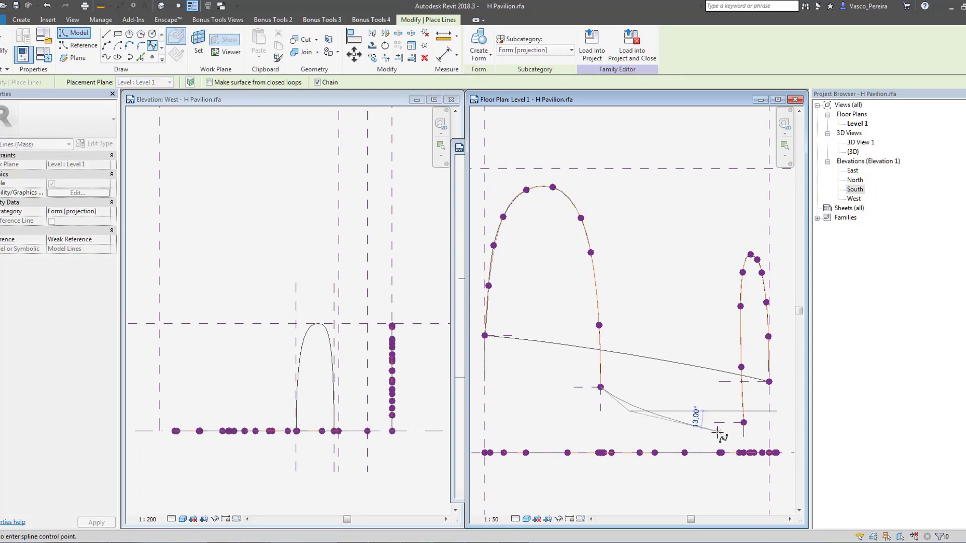
{"action": "left_click", "coordinate": [732, 433]}
{"action": "left_click", "coordinate": [743, 423]}
{"action": "key", "text": "Escape"}
{"action": "key", "text": "Escape"}
Reshape the outer connecting spline in plan by moving its two intermediate control points slightly away from the arches.
{"action": "left_click_drag", "start_coordinate": [688, 345], "coordinate": [665, 423]}
{"action": "left_click", "coordinate": [629, 354]}
{"action": "left_click_drag", "start_coordinate": [591, 345], "coordinate": [582, 361]}
{"action": "left_click_drag", "start_coordinate": [735, 373], "coordinate": [750, 387]}
Convert both connecting plan splines to reference lines and assign them to the REFERENCE subcategory.
{"action": "left_click_drag", "start_coordinate": [689, 352], "coordinate": [665, 422]}
{"action": "left_click", "coordinate": [567, 54]}
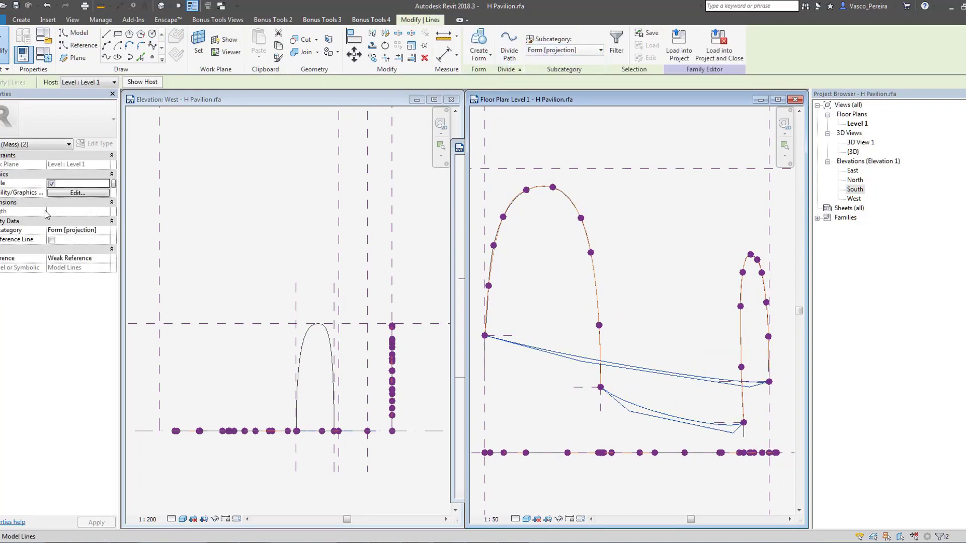
{"action": "left_click", "coordinate": [52, 240]}
{"action": "left_click", "coordinate": [564, 50]}
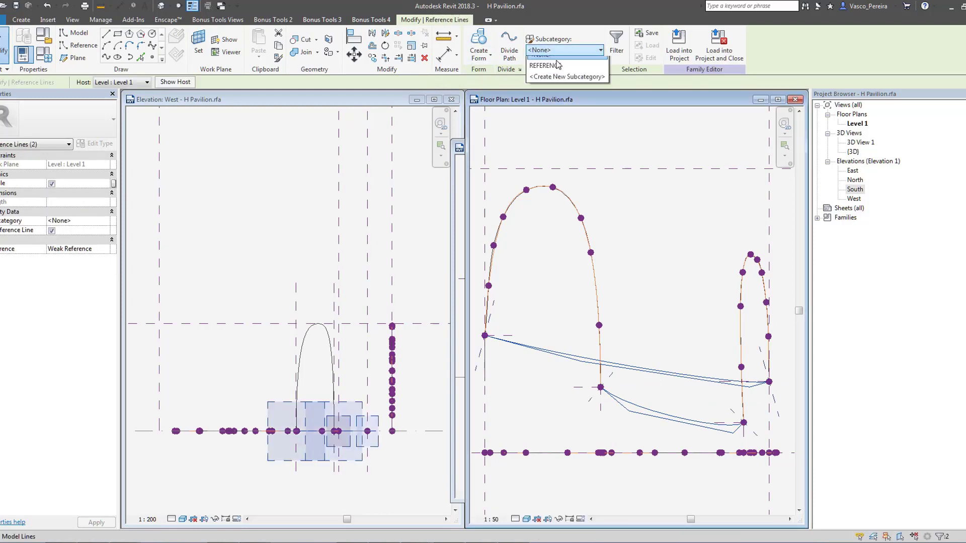
{"action": "left_click", "coordinate": [557, 74]}
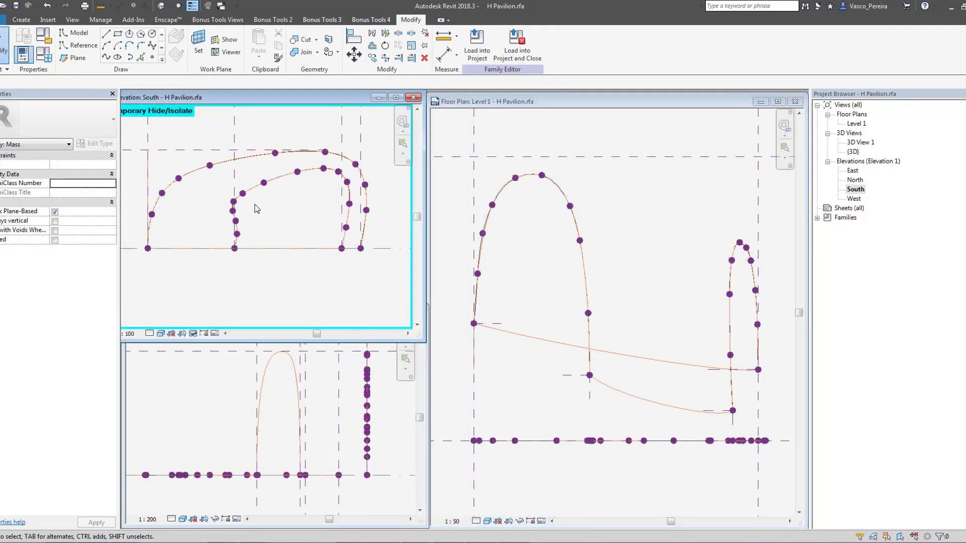
Select all fourteen points of the inner elevation spline and set their host to <not associated>.
{"action": "scroll", "coordinate": [220, 222], "scroll_direction": "up", "scroll_amount": 2}
{"action": "middle_click_drag", "start_coordinate": [217, 207], "coordinate": [213, 196]}
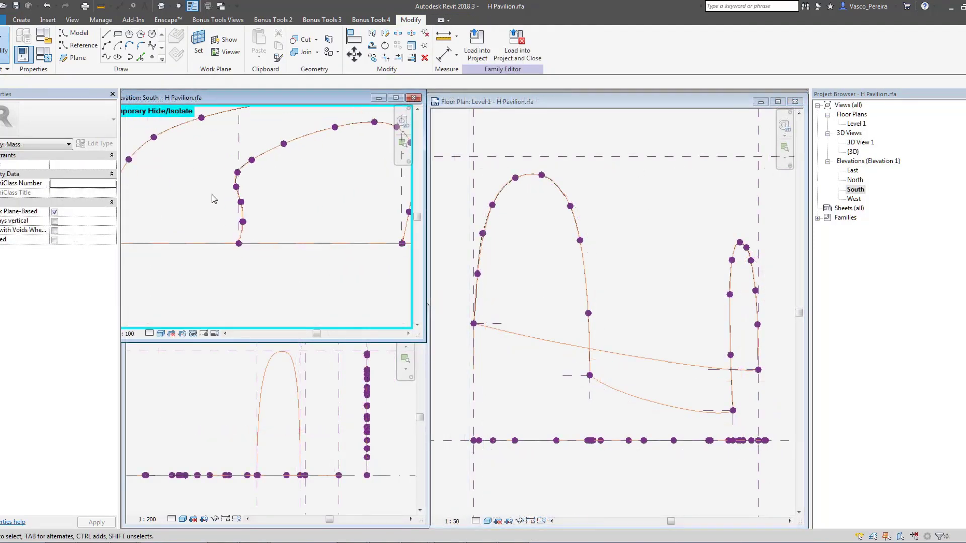
{"action": "left_click_drag", "start_coordinate": [209, 151], "coordinate": [293, 284]}
{"action": "middle_click_drag", "start_coordinate": [317, 167], "coordinate": [241, 211]}
{"action": "left_click_drag", "start_coordinate": [190, 160], "coordinate": [297, 214], "text": "ctrl"}
{"action": "left_click_drag", "start_coordinate": [287, 160], "coordinate": [336, 202], "text": "ctrl"}
{"action": "left_click_drag", "start_coordinate": [344, 199], "coordinate": [292, 299], "text": "ctrl"}
{"action": "left_click", "coordinate": [568, 318]}
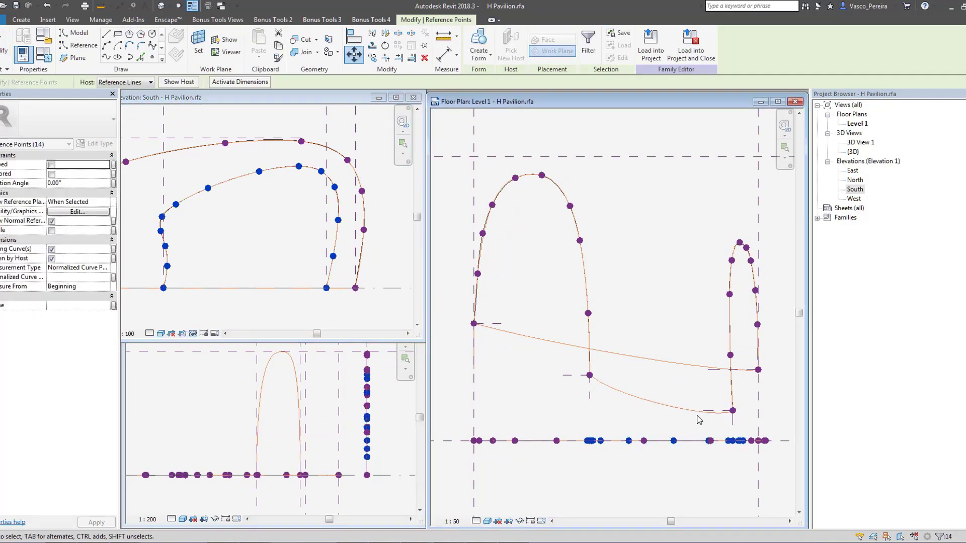
{"action": "left_click", "coordinate": [123, 82]}
{"action": "left_click", "coordinate": [123, 93]}
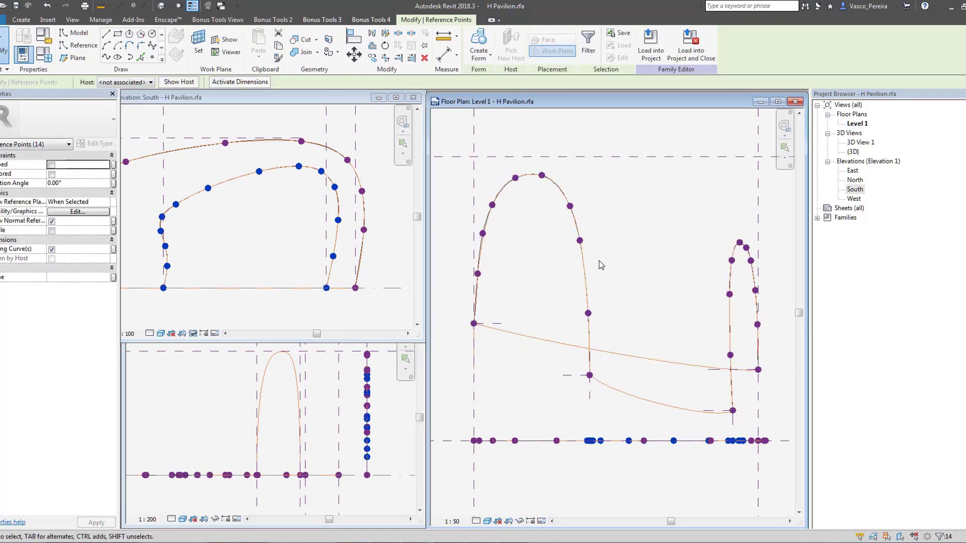
Move the fourteen inner spline points in plan onto the reference plane at the small arch's inner base.
{"action": "left_click_drag", "start_coordinate": [659, 441], "coordinate": [664, 428]}
{"action": "scroll", "coordinate": [741, 422], "scroll_direction": "up", "scroll_amount": 4}
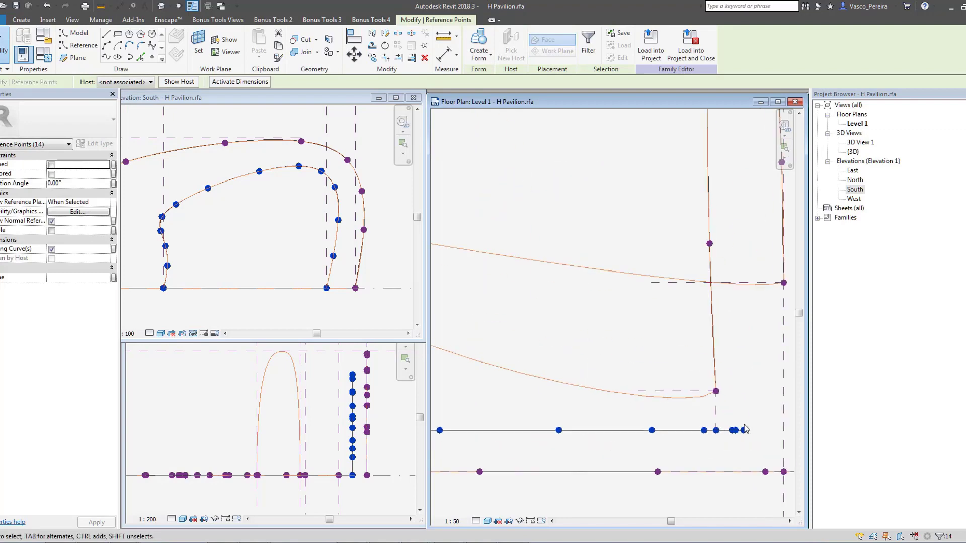
{"action": "key", "text": "m"}
{"action": "key", "text": "v"}
{"action": "left_click", "coordinate": [710, 437]}
{"action": "left_click", "coordinate": [709, 378]}
{"action": "scroll", "coordinate": [732, 388], "scroll_direction": "down", "scroll_amount": 3}
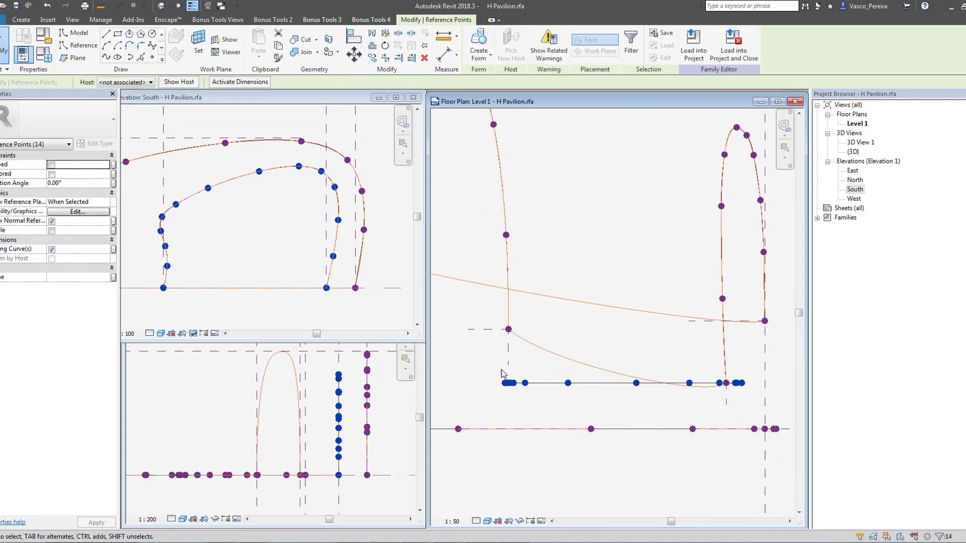
Move the six inner spline points nearest the large arch onto the reference plane at its inner base.
{"action": "scroll", "coordinate": [482, 379], "scroll_direction": "up", "scroll_amount": 2}
{"action": "left_click_drag", "start_coordinate": [506, 380], "coordinate": [581, 401]}
{"action": "key", "text": "m"}
{"action": "key", "text": "v"}
{"action": "left_click", "coordinate": [538, 282]}
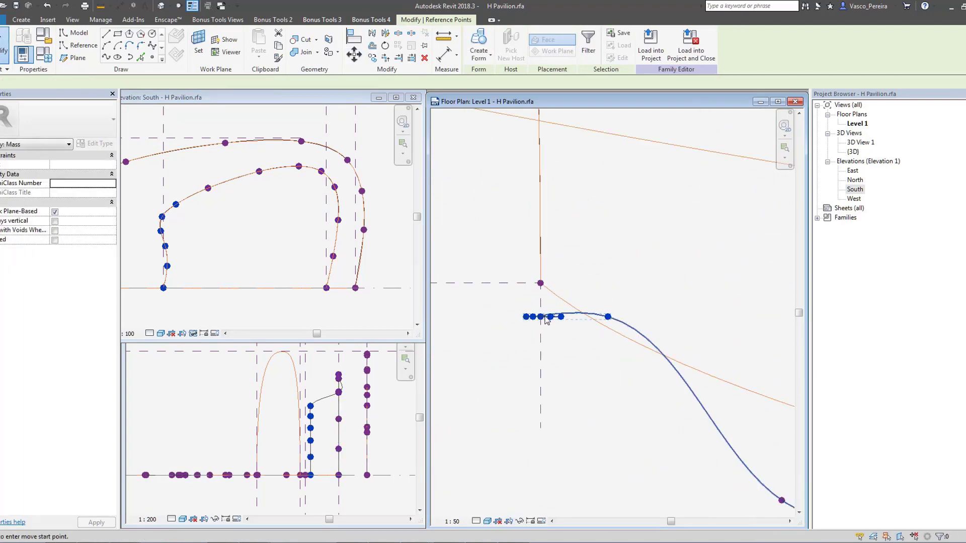
{"action": "left_click", "coordinate": [608, 283]}
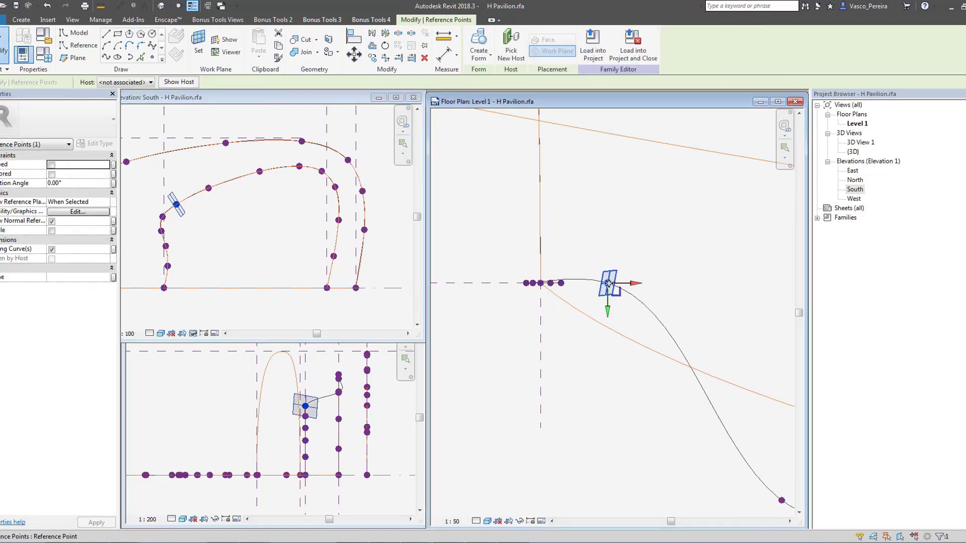
Move three successive inner spline points in plan onto the inner connecting reference curve, working from the large arch towards the small one.
{"action": "left_click_drag", "start_coordinate": [608, 283], "coordinate": [611, 352]}
{"action": "scroll", "coordinate": [720, 443], "scroll_direction": "down", "scroll_amount": 1}
{"action": "middle_click_drag", "start_coordinate": [719, 443], "coordinate": [619, 340]}
{"action": "left_click_drag", "start_coordinate": [630, 345], "coordinate": [686, 414]}
{"action": "left_click_drag", "start_coordinate": [671, 415], "coordinate": [672, 333]}
{"action": "middle_click_drag", "start_coordinate": [720, 363], "coordinate": [565, 355]}
{"action": "middle_click_drag", "start_coordinate": [762, 357], "coordinate": [730, 354]}
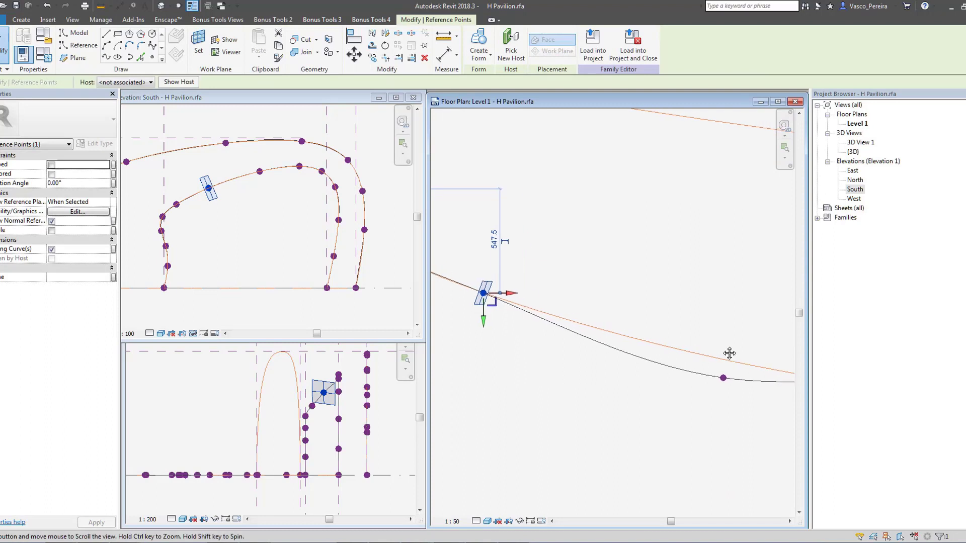
{"action": "left_click_drag", "start_coordinate": [711, 349], "coordinate": [724, 389]}
{"action": "scroll", "coordinate": [724, 388], "scroll_direction": "down", "scroll_amount": 1}
{"action": "middle_click_drag", "start_coordinate": [725, 388], "coordinate": [543, 375]}
{"action": "scroll", "coordinate": [680, 380], "scroll_direction": "up", "scroll_amount": 1}
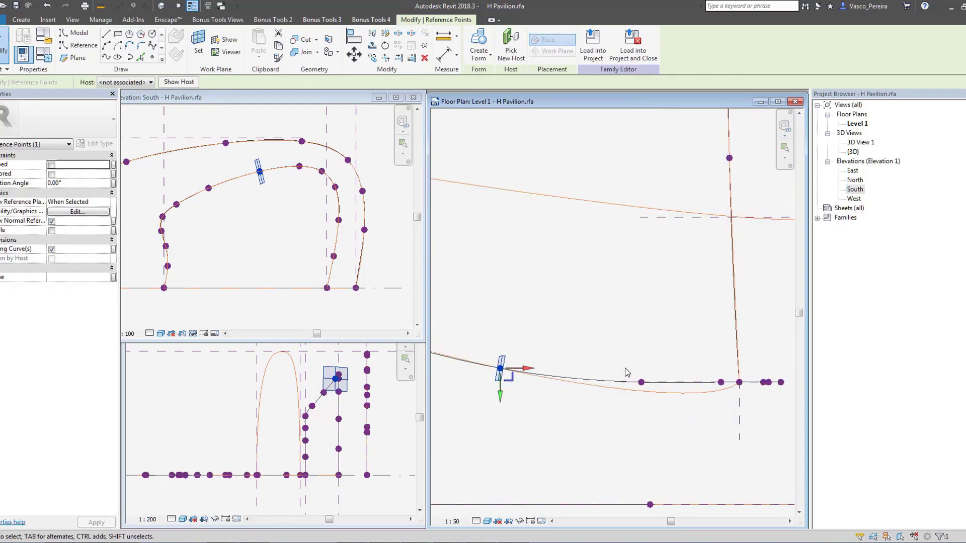
Move the two inner spline points just before the small arch's inner base onto the connecting reference curve.
{"action": "scroll", "coordinate": [651, 397], "scroll_direction": "up", "scroll_amount": 1}
{"action": "left_click_drag", "start_coordinate": [628, 372], "coordinate": [638, 413]}
{"action": "left_click_drag", "start_coordinate": [738, 351], "coordinate": [744, 420]}
{"action": "middle_click_drag", "start_coordinate": [722, 367], "coordinate": [607, 375]}
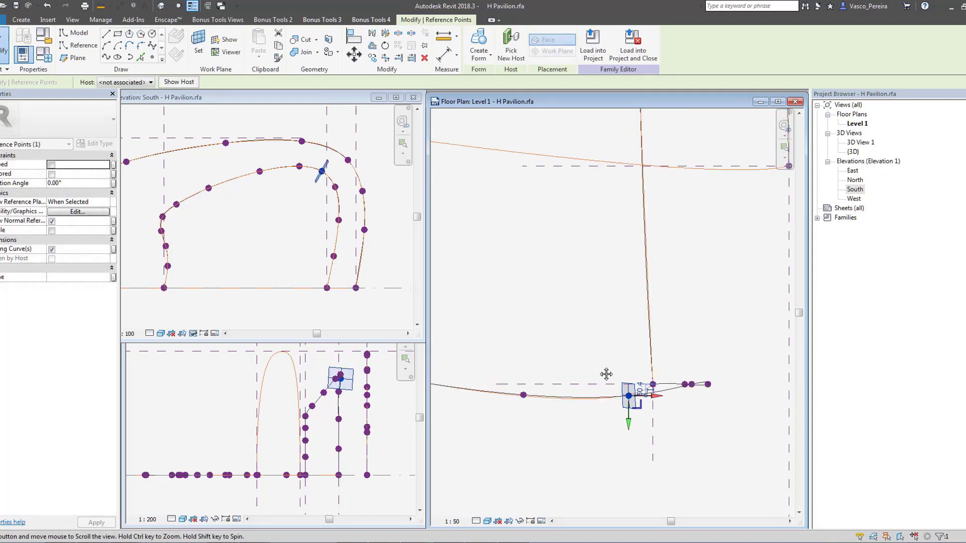
Offset the inner spline points beyond the small arch's inner base in plan to form a smooth loop back to that base.
{"action": "scroll", "coordinate": [688, 386], "scroll_direction": "up", "scroll_amount": 4}
{"action": "left_click", "coordinate": [699, 377]}
{"action": "left_click", "coordinate": [756, 377]}
{"action": "left_click_drag", "start_coordinate": [754, 408], "coordinate": [753, 381]}
{"action": "left_click", "coordinate": [674, 377]}
{"action": "left_click_drag", "start_coordinate": [675, 409], "coordinate": [674, 390]}
{"action": "left_click", "coordinate": [746, 320]}
{"action": "scroll", "coordinate": [747, 318], "scroll_direction": "down", "scroll_amount": 3}
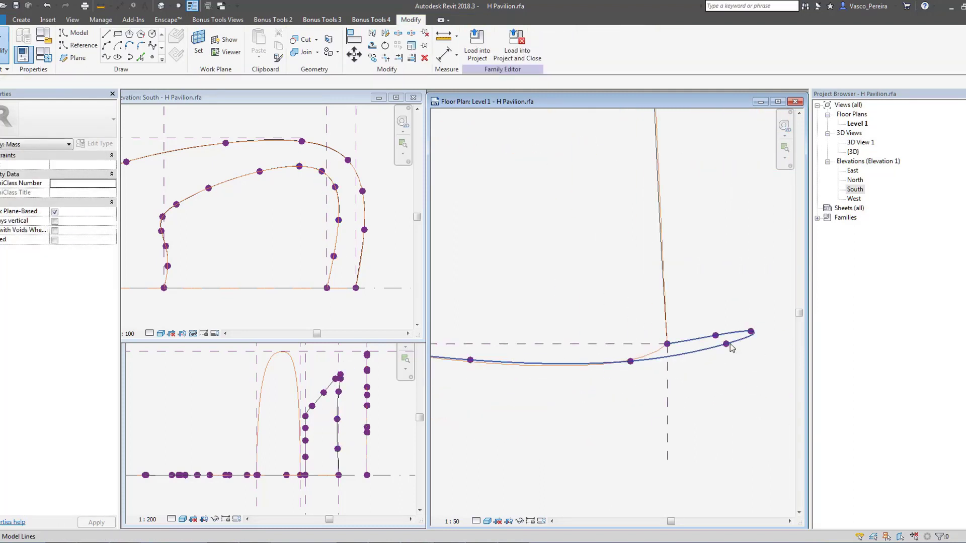
Fine-tune the inner spline points beyond the small arch's inner base in plan so the loop becomes narrower.
{"action": "middle_click_drag", "start_coordinate": [732, 348], "coordinate": [689, 348]}
{"action": "scroll", "coordinate": [679, 352], "scroll_direction": "up", "scroll_amount": 3}
{"action": "left_click", "coordinate": [678, 356]}
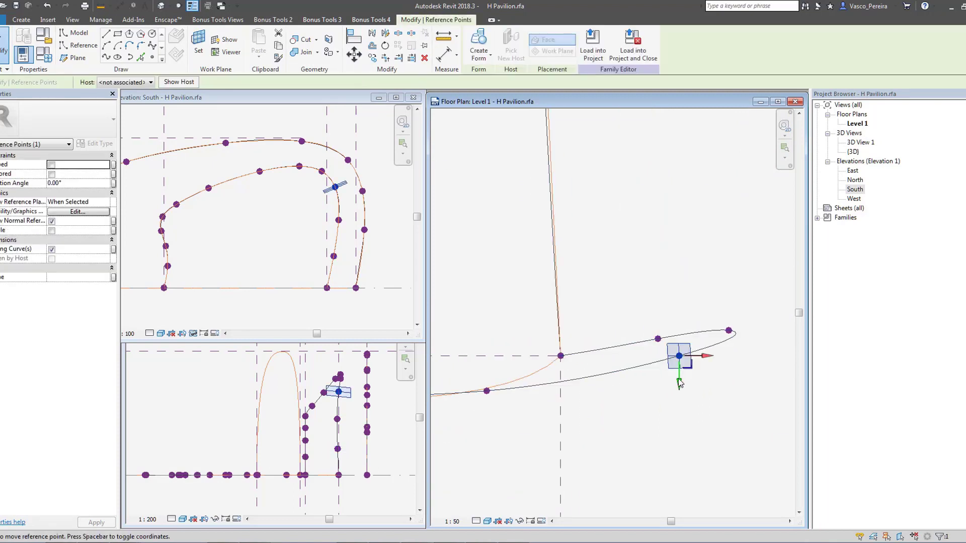
{"action": "left_click_drag", "start_coordinate": [730, 365], "coordinate": [730, 367]}
{"action": "left_click", "coordinate": [658, 339]}
{"action": "left_click_drag", "start_coordinate": [659, 365], "coordinate": [659, 373]}
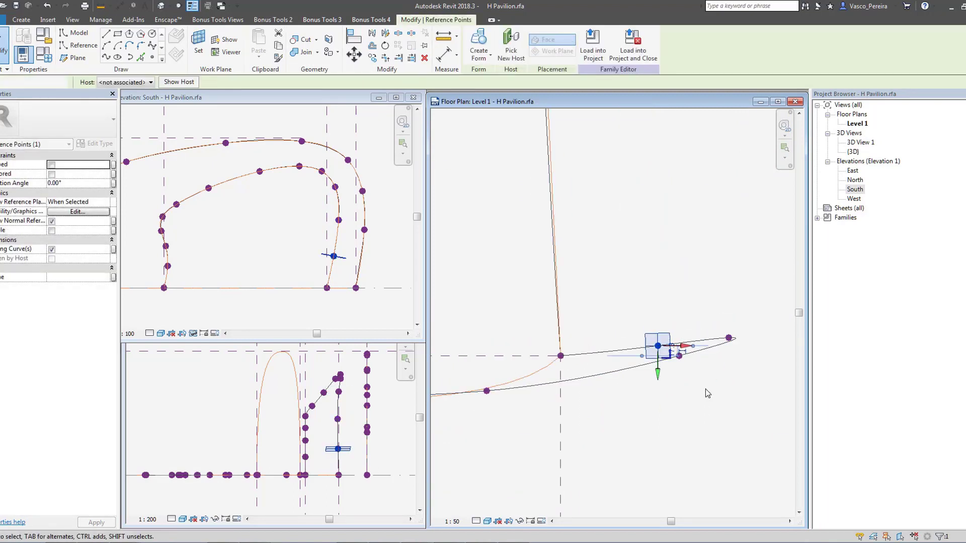
{"action": "left_click", "coordinate": [707, 392]}
Shift the two inner spline points inside the large arch's span off its inner base reference plane in plan.
{"action": "scroll", "coordinate": [749, 358], "scroll_direction": "down", "scroll_amount": 5}
{"action": "scroll", "coordinate": [697, 368], "scroll_direction": "down", "scroll_amount": 3}
{"action": "scroll", "coordinate": [531, 298], "scroll_direction": "up", "scroll_amount": 9}
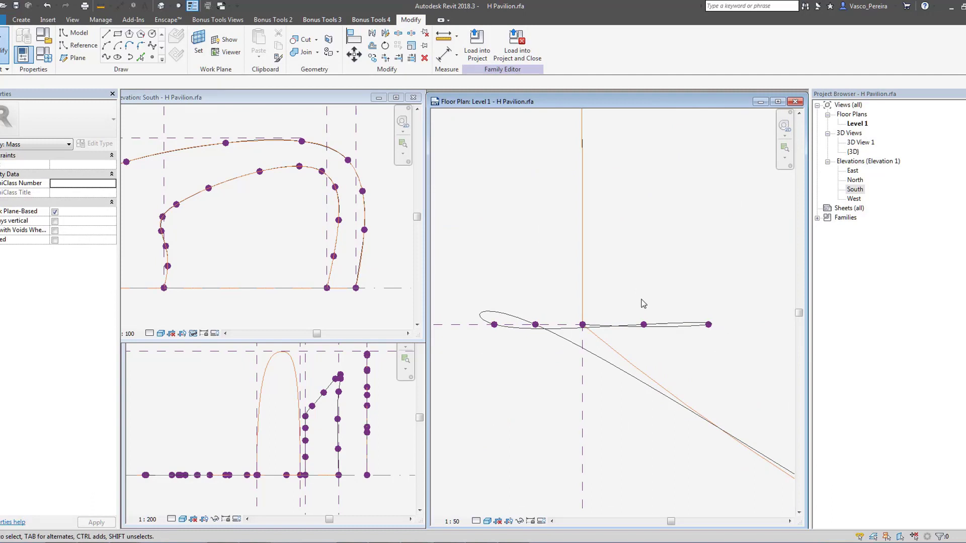
{"action": "middle_click_drag", "start_coordinate": [200, 252], "coordinate": [252, 257]}
{"action": "left_click", "coordinate": [219, 269]}
{"action": "mouse_move", "coordinate": [708, 349]}
{"action": "left_mouse_down"}
{"action": "mouse_move", "coordinate": [705, 403]}
{"action": "mouse_move", "coordinate": [707, 370]}
{"action": "mouse_move", "coordinate": [644, 352]}
{"action": "mouse_move", "coordinate": [708, 366]}
{"action": "left_mouse_up"}
{"action": "left_click", "coordinate": [643, 357]}
{"action": "left_click_drag", "start_coordinate": [643, 379], "coordinate": [644, 364]}
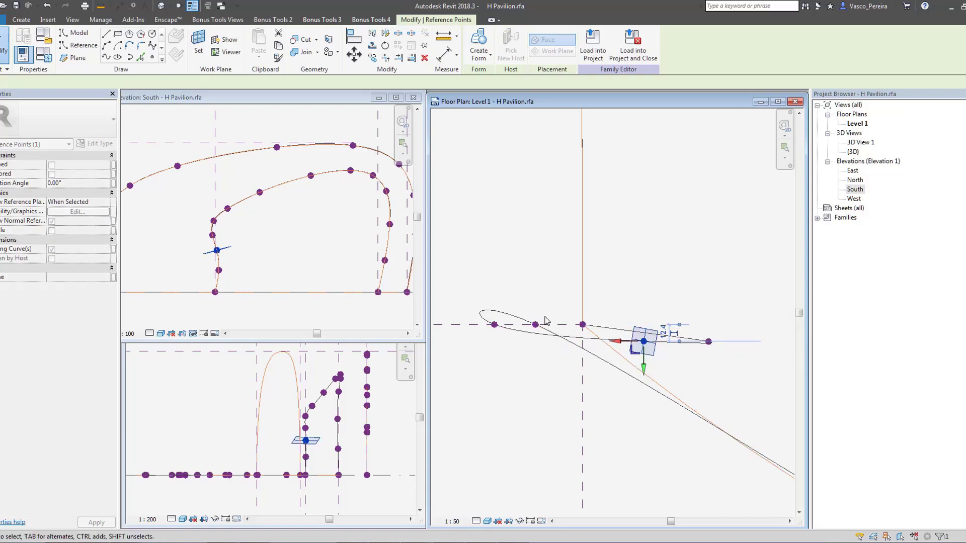
Move the inner spline points on the opposite side of the large arch's inner base to either side of the reference plane in plan.
{"action": "left_click", "coordinate": [494, 324]}
{"action": "left_click_drag", "start_coordinate": [502, 362], "coordinate": [643, 360]}
{"action": "left_click", "coordinate": [696, 294]}
{"action": "scroll", "coordinate": [644, 279], "scroll_direction": "down", "scroll_amount": 2}
{"action": "scroll", "coordinate": [604, 295], "scroll_direction": "up", "scroll_amount": 2}
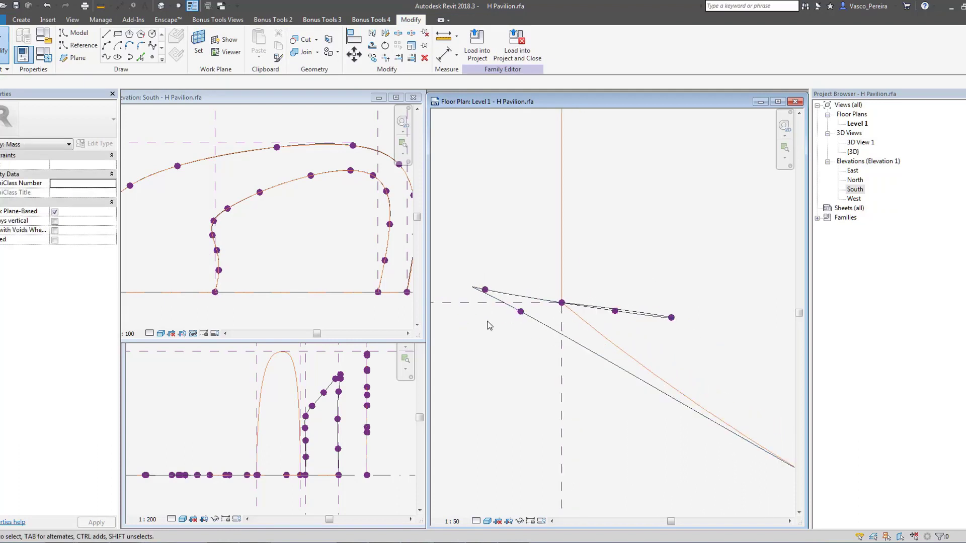
{"action": "left_click", "coordinate": [484, 290]}
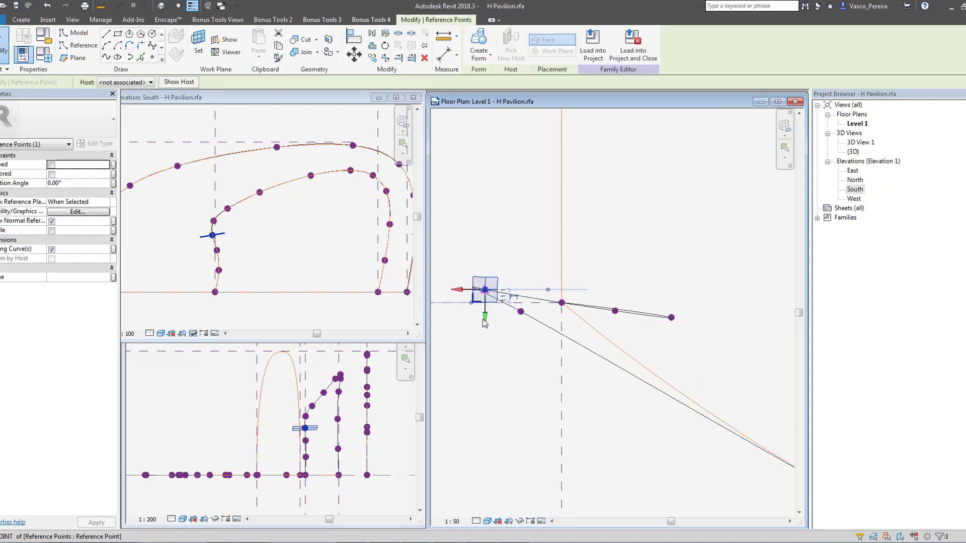
{"action": "left_click", "coordinate": [520, 231]}
Draw a spline through points beside the pavilion curves in the 3D view and host a reference point near each end.
{"action": "scroll", "coordinate": [522, 232], "scroll_direction": "down", "scroll_amount": 8}
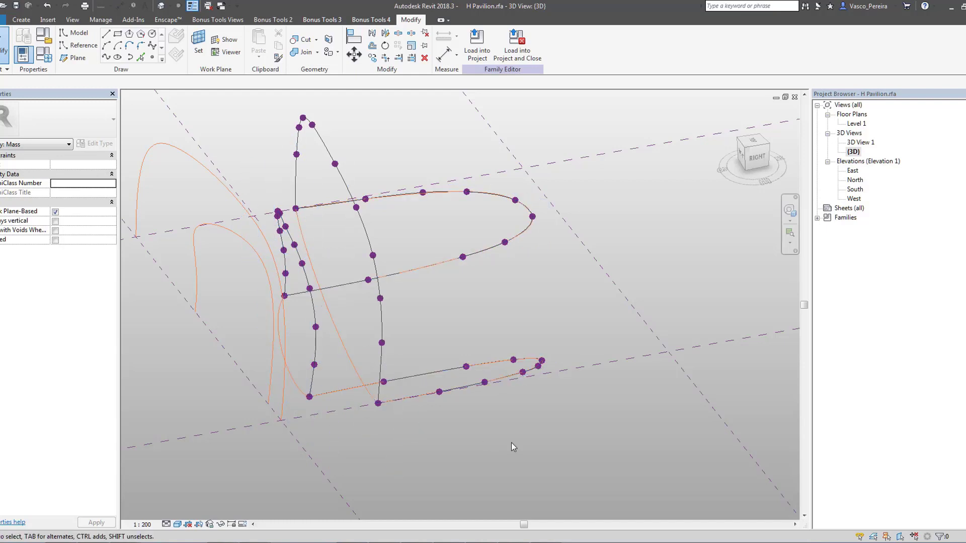
{"action": "middle_click_drag", "start_coordinate": [512, 436], "coordinate": [509, 431]}
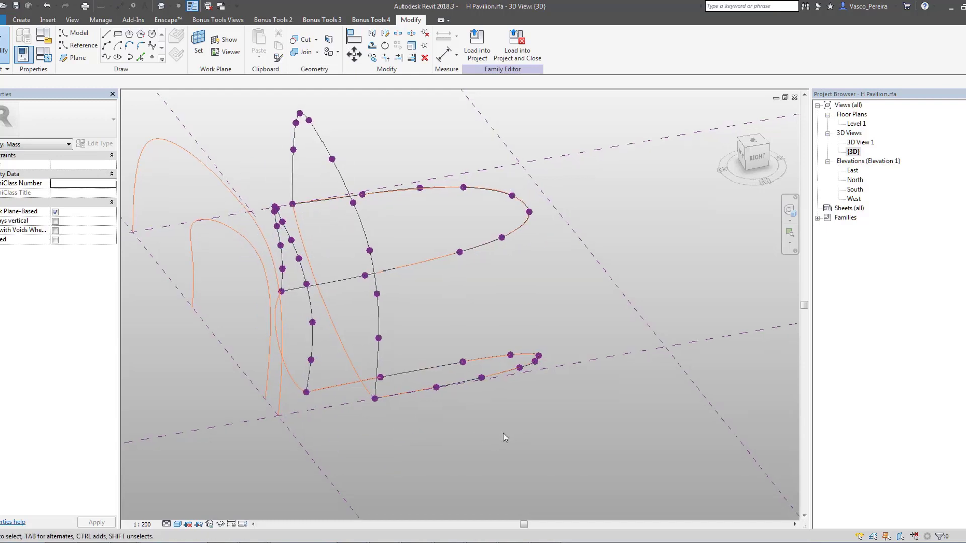
{"action": "left_click", "coordinate": [107, 57]}
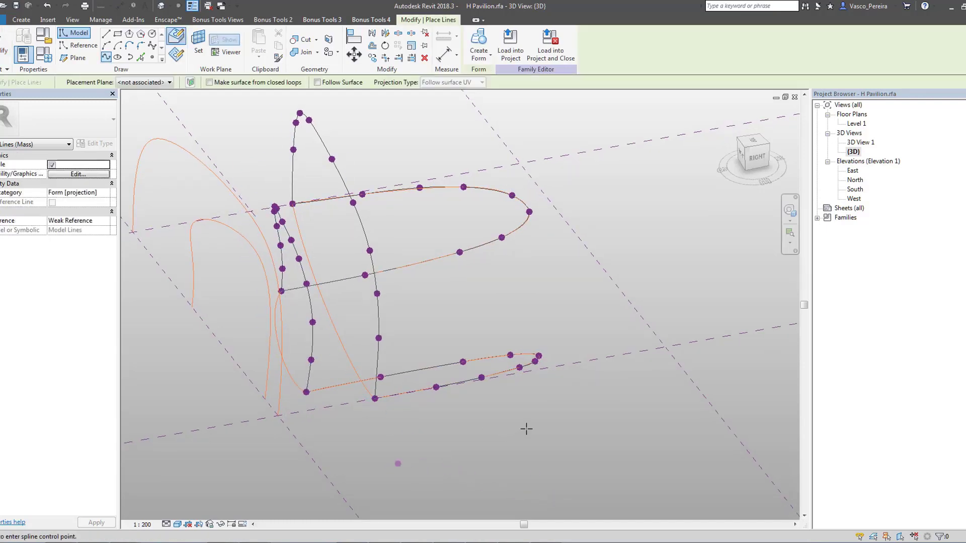
{"action": "left_click", "coordinate": [644, 423]}
{"action": "double_click", "coordinate": [679, 399]}
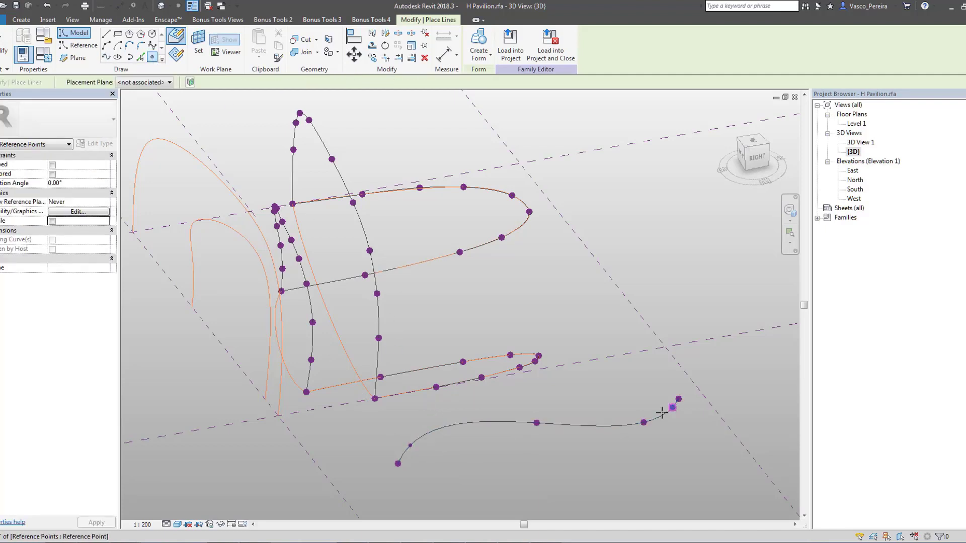
{"action": "key", "text": "Escape"}
Draw a small and a larger circle on the work planes of the demonstration spline's two hosted points.
{"action": "left_click", "coordinate": [198, 45]}
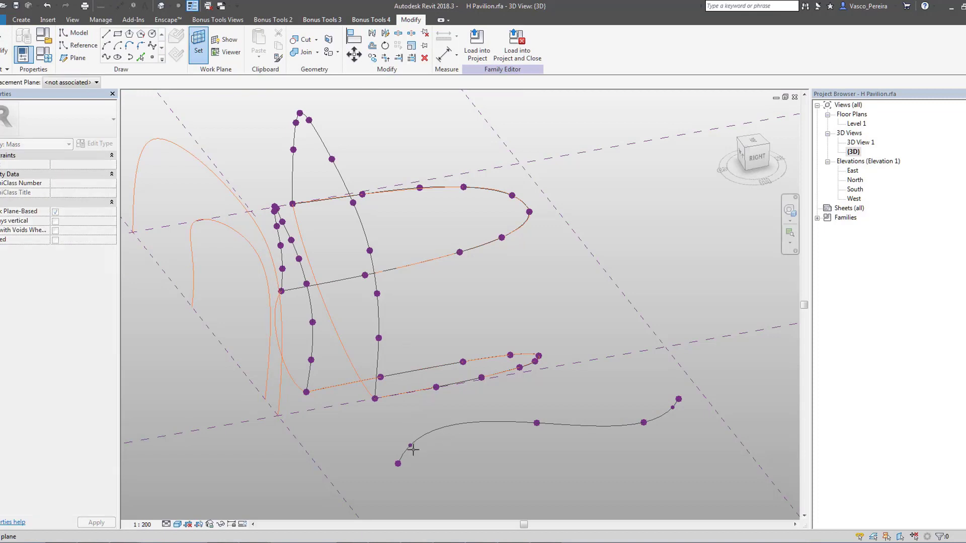
{"action": "left_click", "coordinate": [198, 46]}
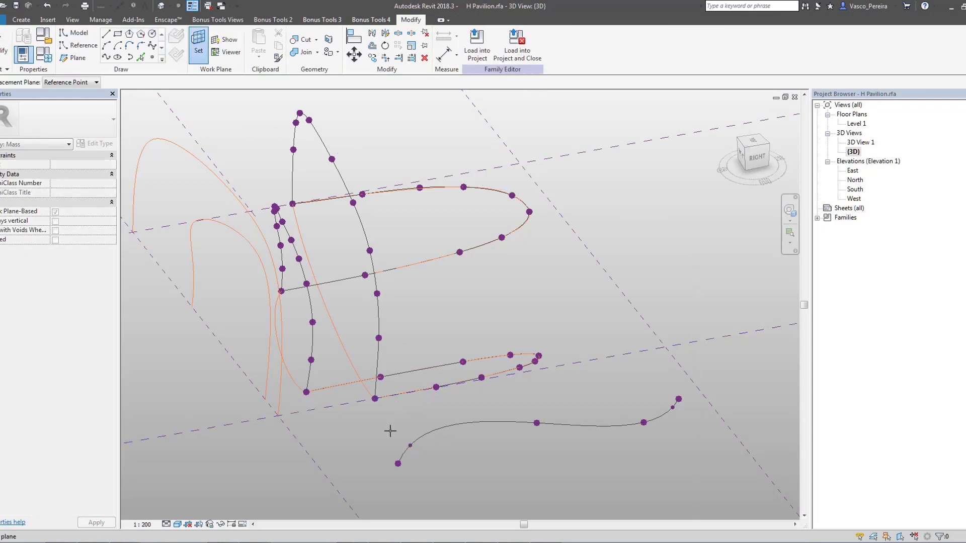
{"action": "left_click", "coordinate": [410, 446]}
{"action": "left_click", "coordinate": [410, 446]}
{"action": "left_click", "coordinate": [405, 441]}
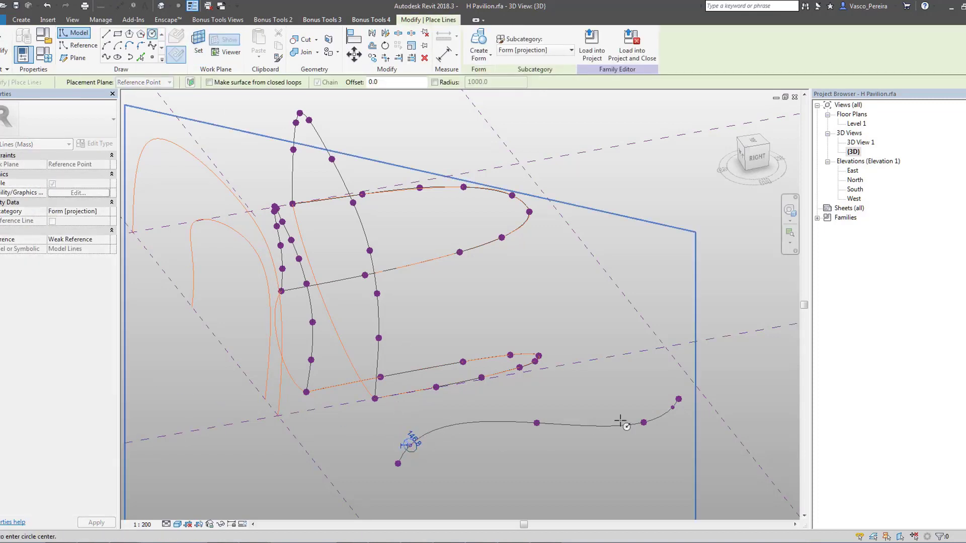
{"action": "key", "text": "Escape"}
{"action": "left_click", "coordinate": [674, 409]}
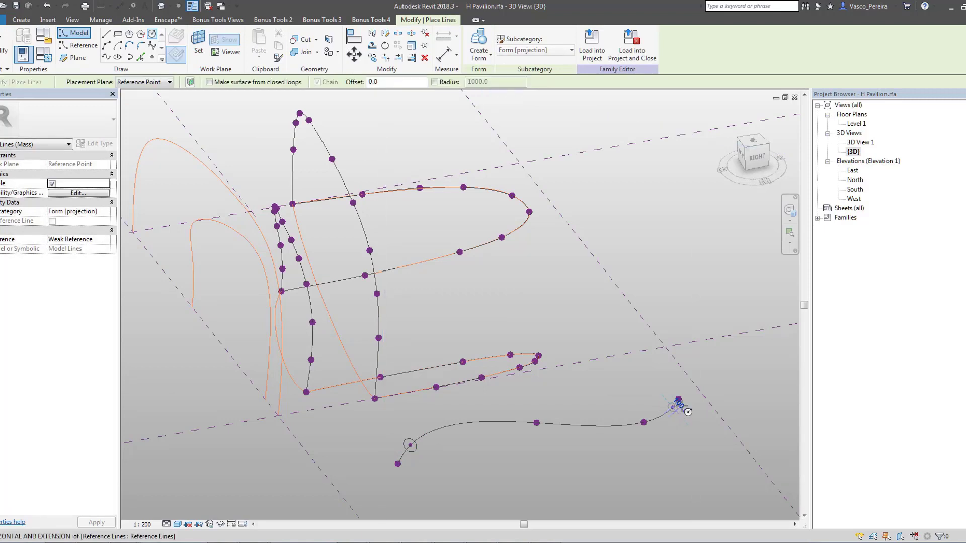
{"action": "left_click", "coordinate": [686, 413]}
Create a swept form from the demonstration spline and the circular profiles at its two ends.
{"action": "key", "text": "Escape"}
{"action": "left_click", "coordinate": [684, 418]}
{"action": "left_click", "coordinate": [643, 423], "text": "ctrl"}
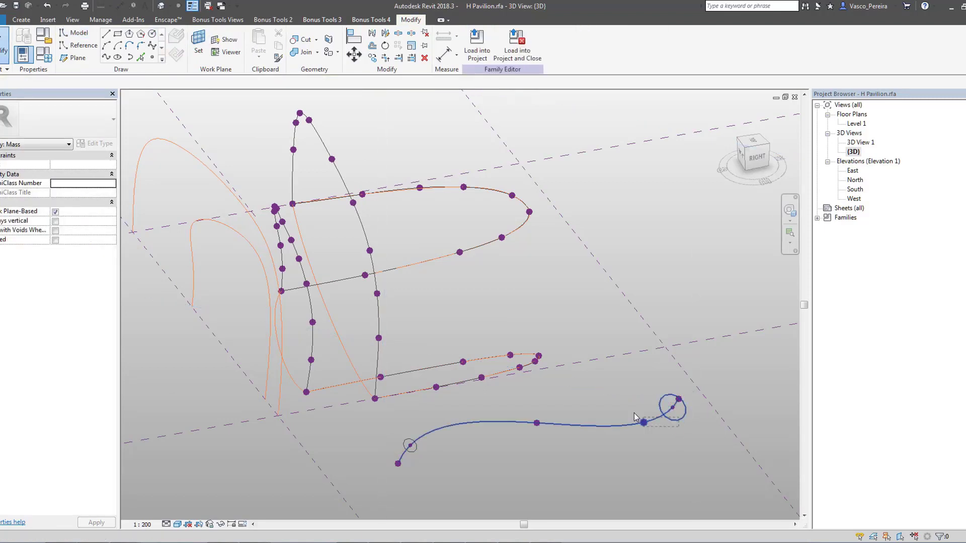
{"action": "left_click_drag", "start_coordinate": [443, 461], "coordinate": [393, 442], "text": "ctrl"}
{"action": "key", "text": "c"}
{"action": "key", "text": "f"}
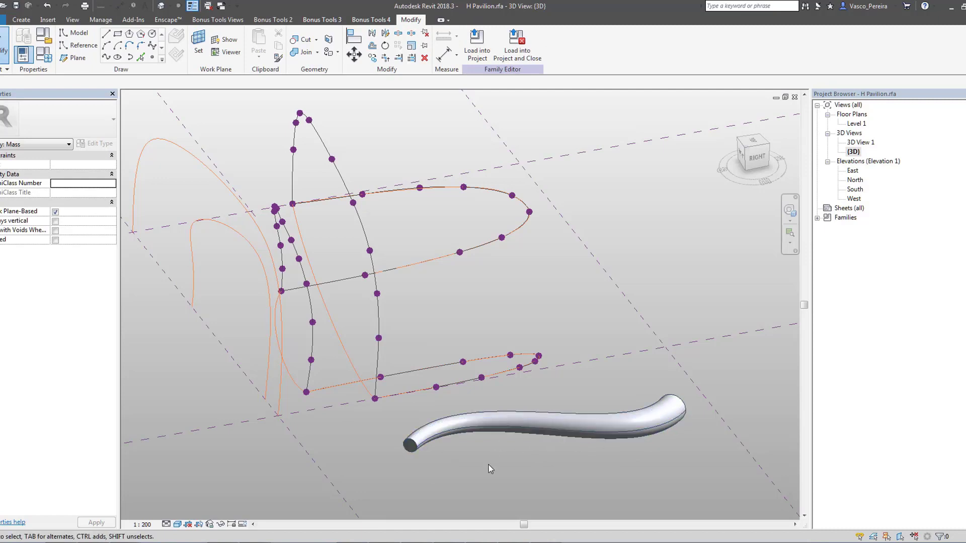
Try to create one form from the two raised arch splines and the two ground curves together.
{"action": "left_click", "coordinate": [378, 336]}
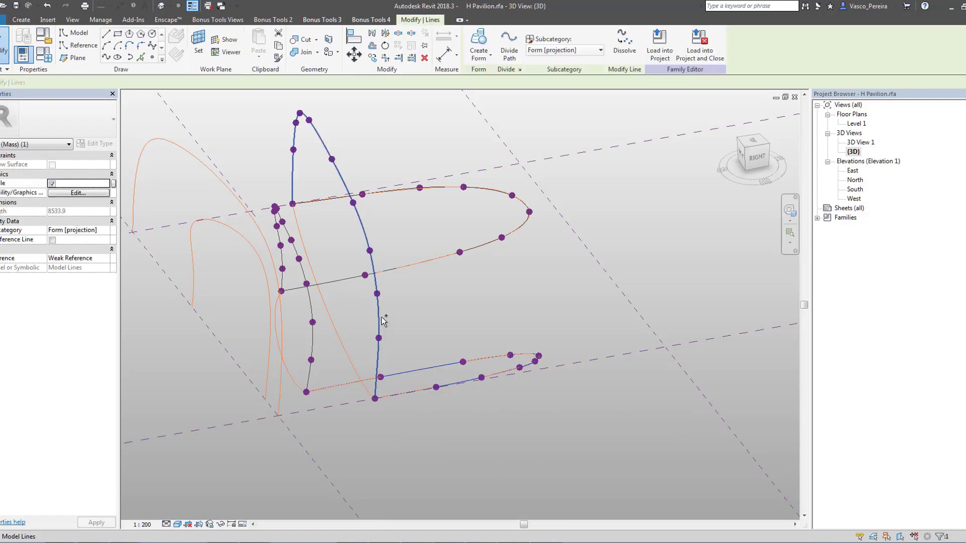
{"action": "left_click", "coordinate": [312, 320], "text": "ctrl"}
{"action": "left_click", "coordinate": [323, 316], "text": "ctrl"}
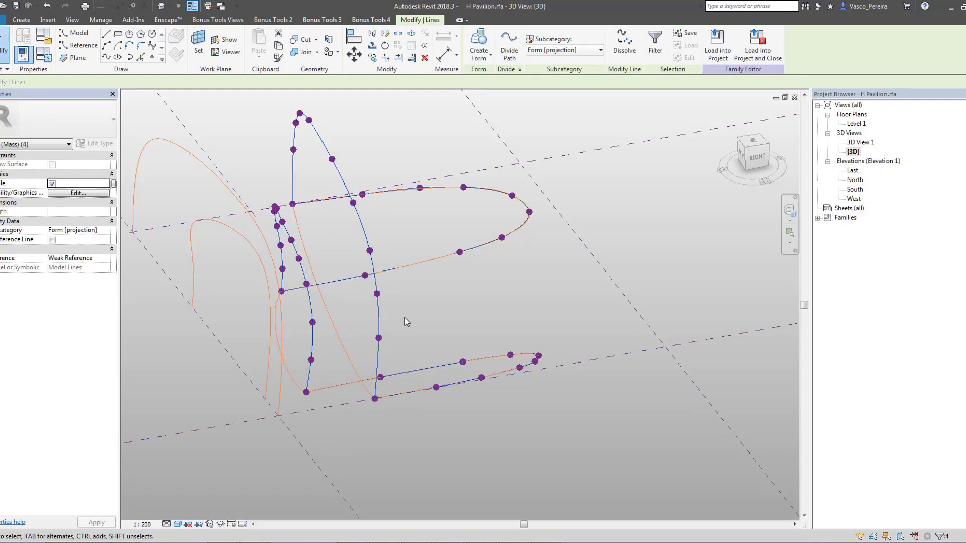
{"action": "key", "text": "c"}
{"action": "key", "text": "f"}
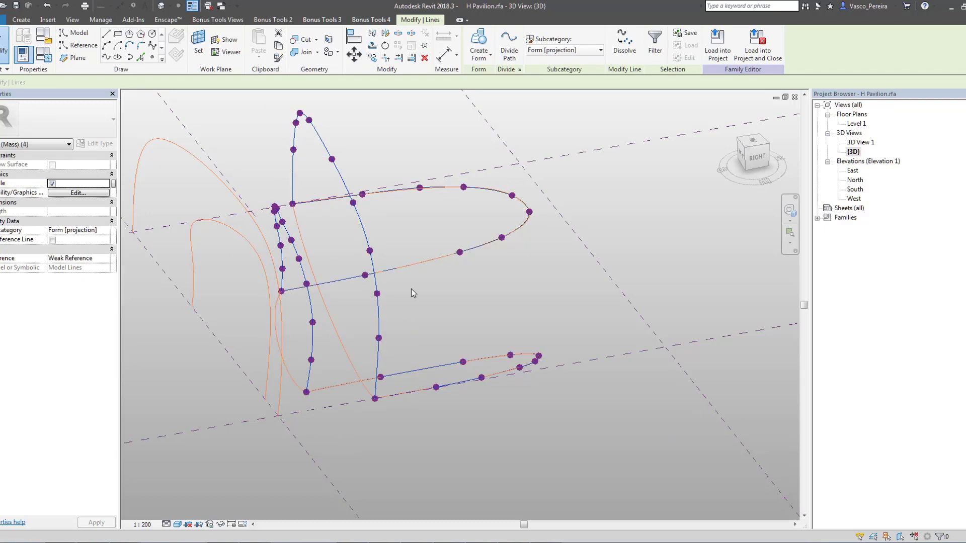
{"action": "left_click", "coordinate": [949, 529]}
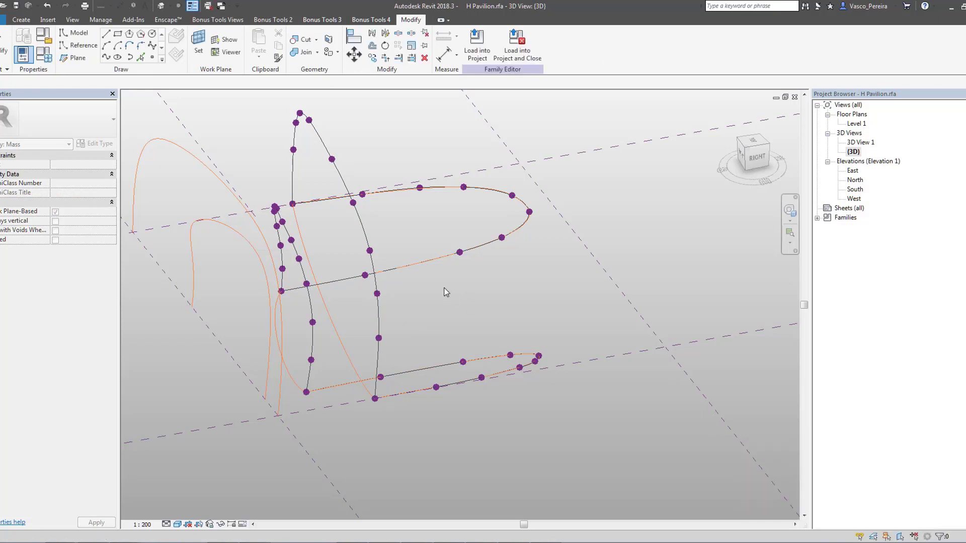
Create a loft between the two raised arch splines and undo it.
{"action": "left_click", "coordinate": [314, 308]}
{"action": "left_click", "coordinate": [380, 310], "text": "ctrl"}
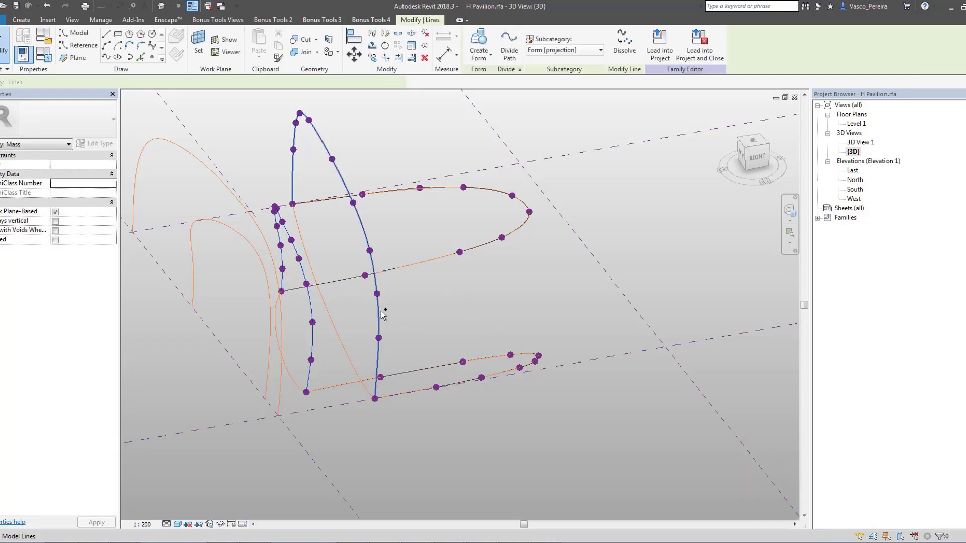
{"action": "key", "text": "c"}
{"action": "key", "text": "f"}
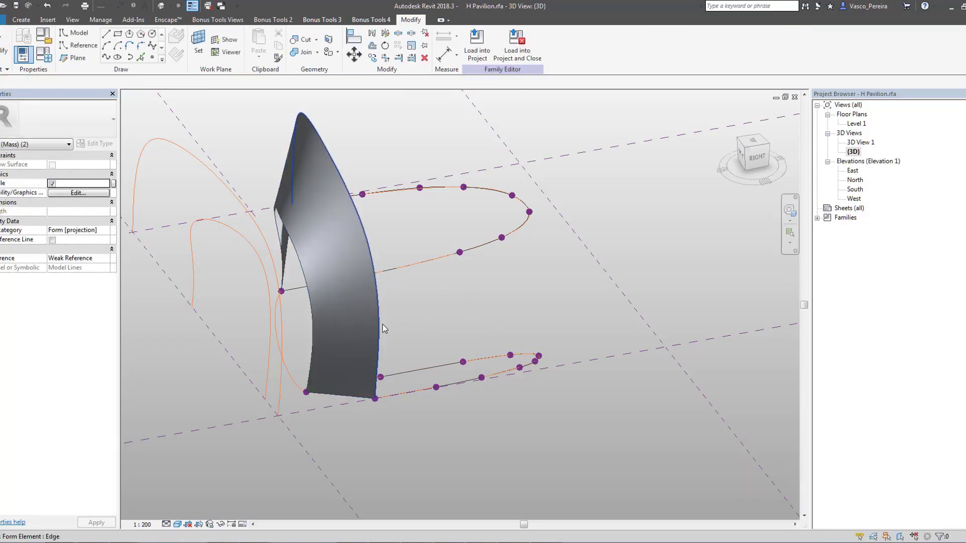
{"action": "key", "text": "ctrl+z"}
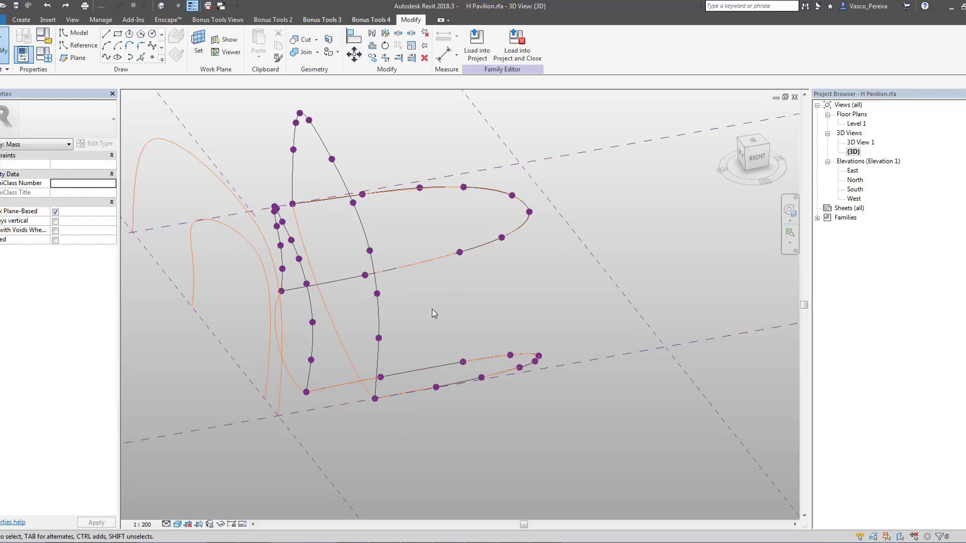
Switch to the browser and open the VP BIM Channel video "Tips and Tricks Revit Lofts Direction" on YouTube.
{"action": "mouse_move", "coordinate": [268, 538]}
{"action": "left_click", "coordinate": [255, 529]}
{"action": "scroll", "coordinate": [845, 277], "scroll_direction": "down", "scroll_amount": 5}
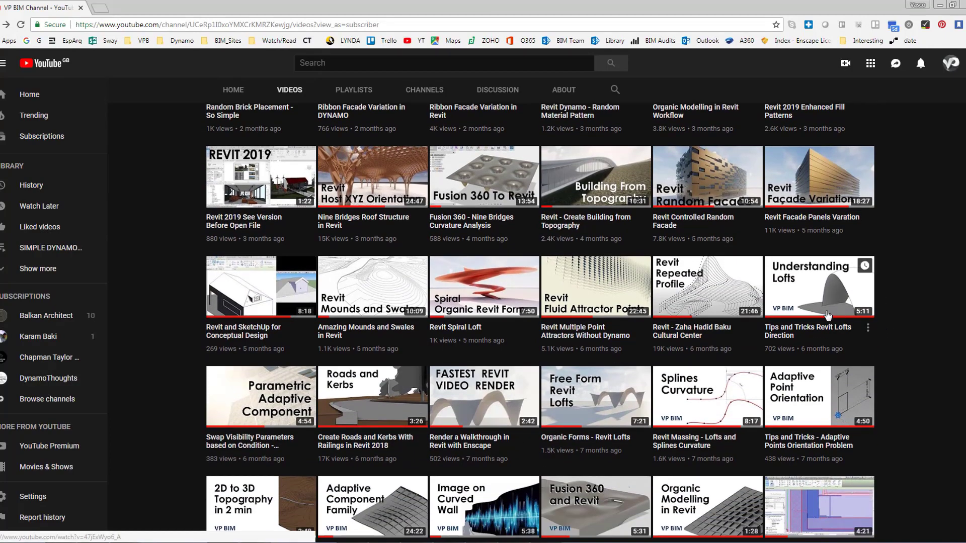
{"action": "scroll", "coordinate": [831, 302], "scroll_direction": "down", "scroll_amount": 1}
{"action": "left_click", "coordinate": [828, 244]}
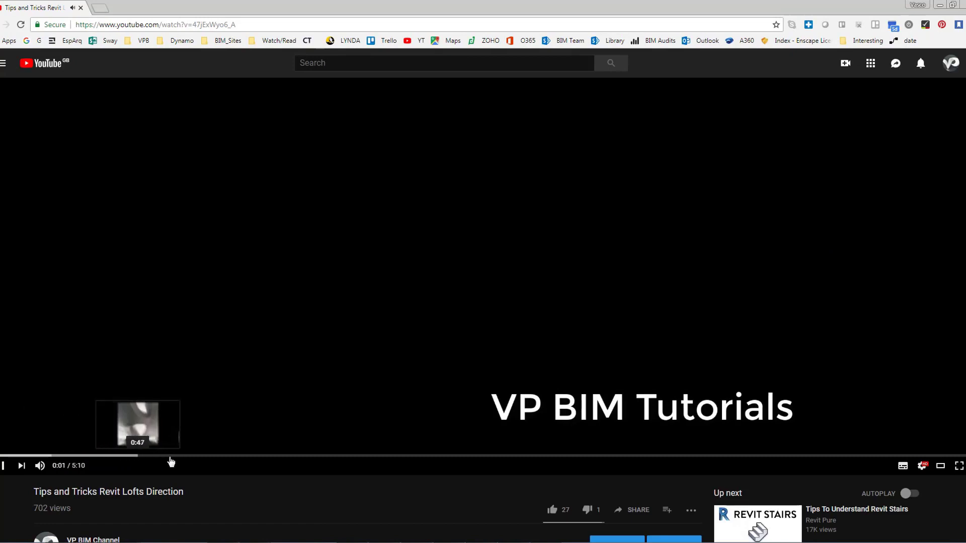
Skip through the video to examine how spline points and connecting lines control the loft's direction.
{"action": "left_click", "coordinate": [169, 457]}
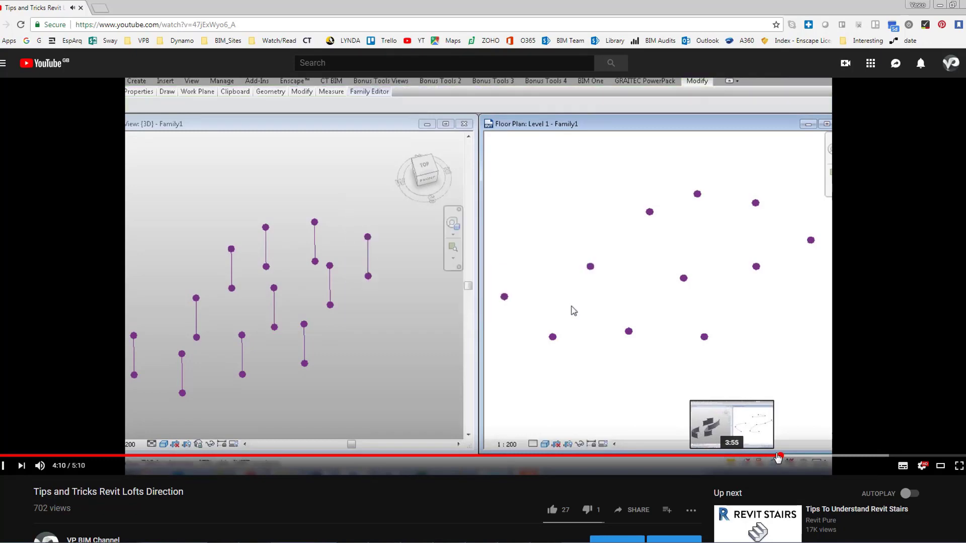
{"action": "left_click", "coordinate": [819, 459]}
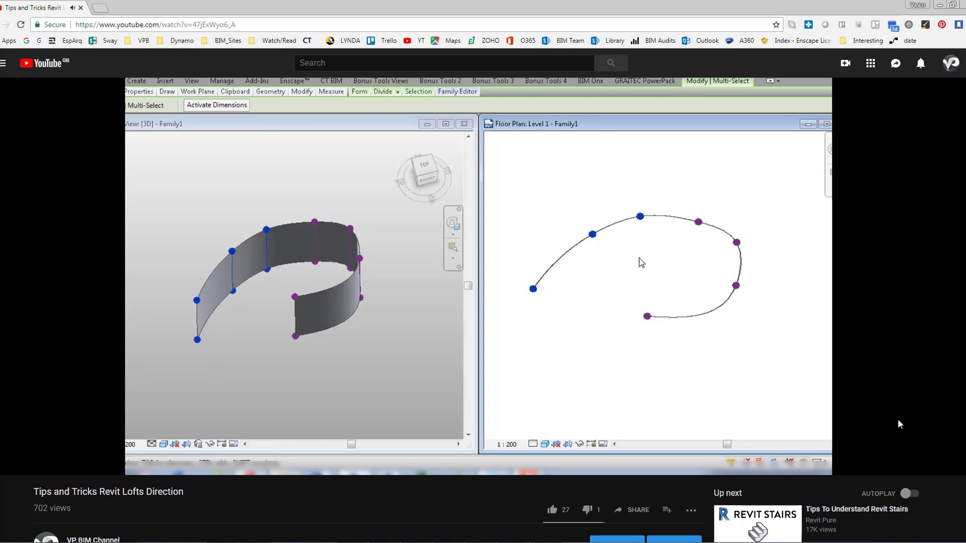
{"action": "key", "text": "space"}
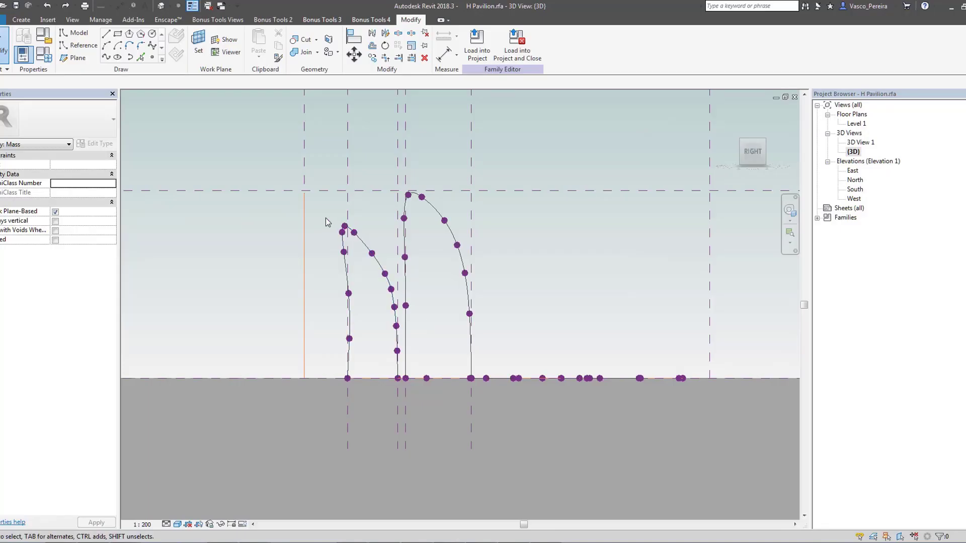
Copy the smaller raised arch spline with its points horizontally, away from the larger arch.
{"action": "left_click_drag", "start_coordinate": [327, 218], "coordinate": [401, 406]}
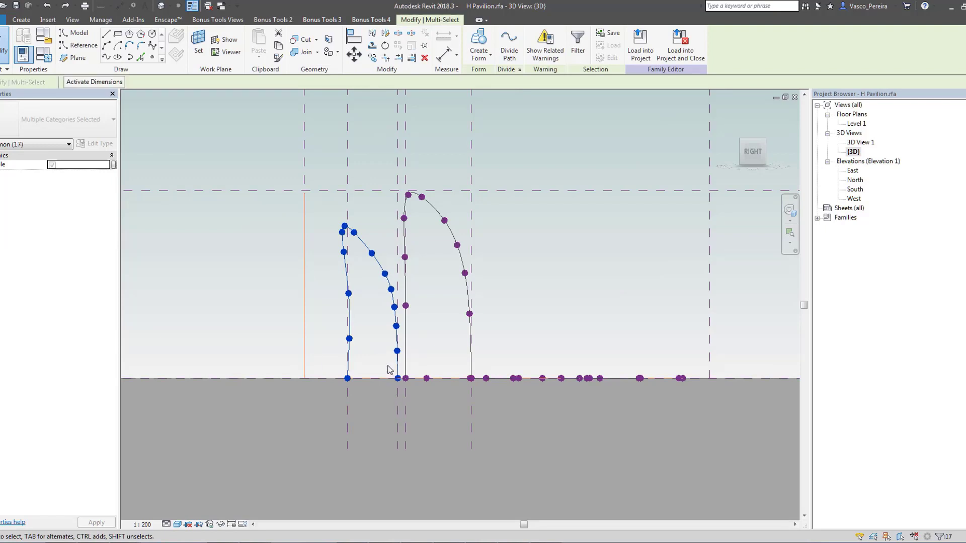
{"action": "scroll", "coordinate": [388, 369], "scroll_direction": "up", "scroll_amount": 2}
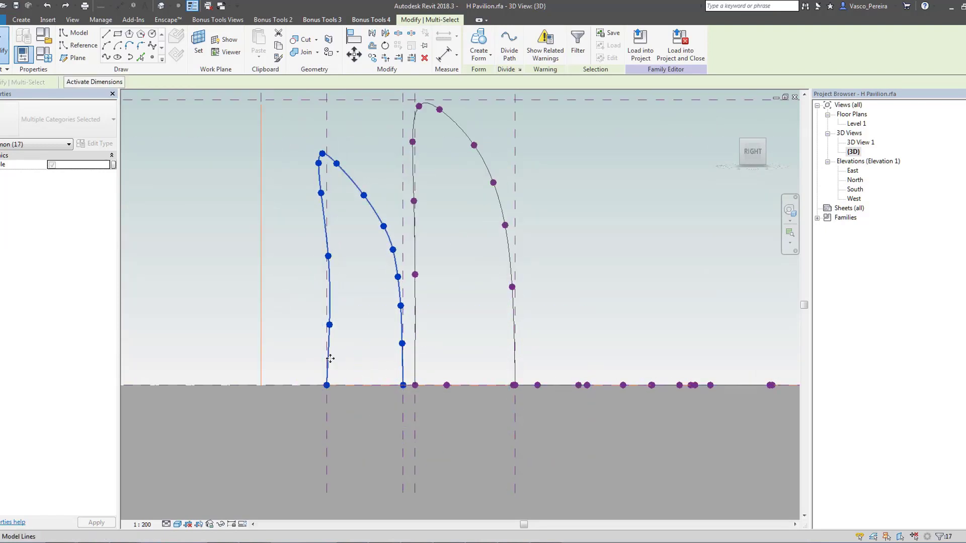
{"action": "scroll", "coordinate": [329, 358], "scroll_direction": "down", "scroll_amount": 2}
{"action": "scroll", "coordinate": [375, 338], "scroll_direction": "down", "scroll_amount": 1}
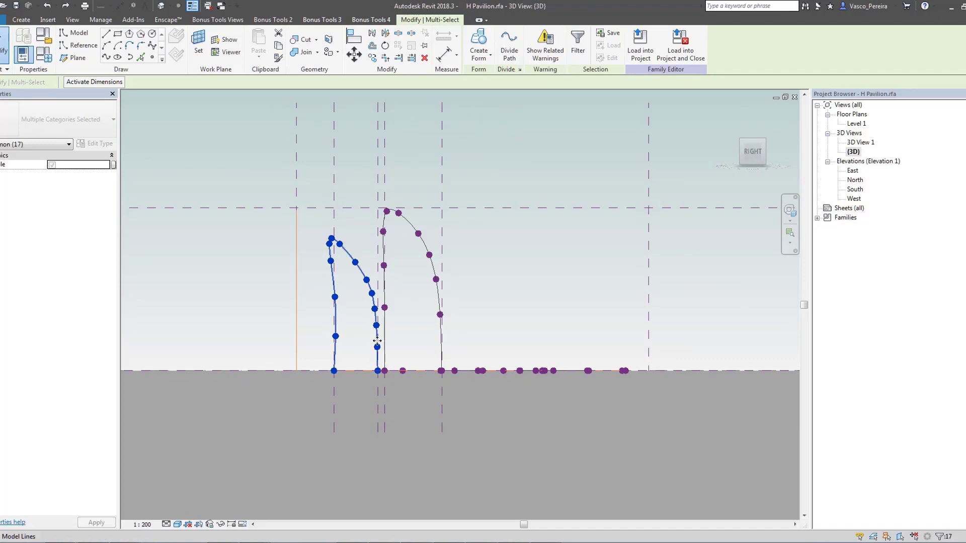
{"action": "middle_click_drag", "start_coordinate": [399, 346], "coordinate": [471, 317], "text": "shift"}
{"action": "left_click", "coordinate": [762, 157]}
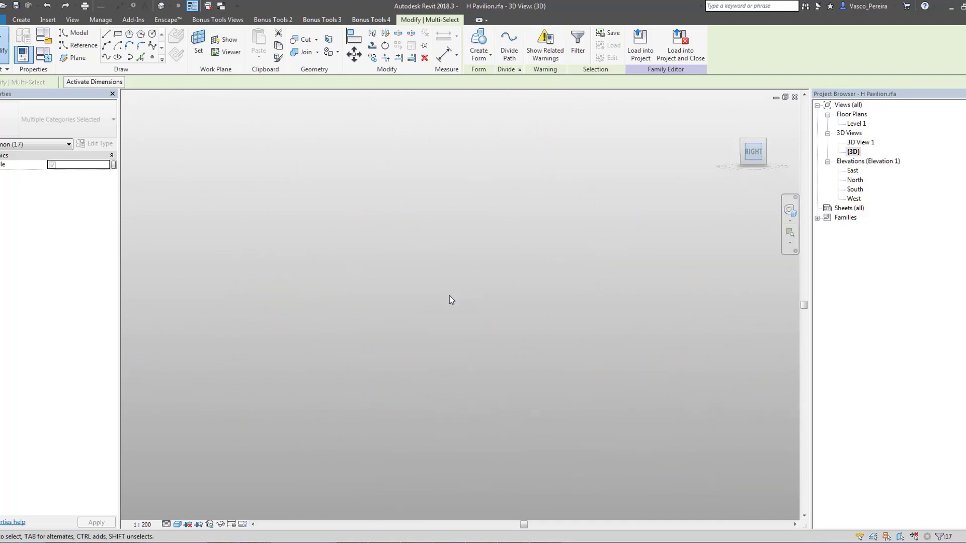
{"action": "scroll", "coordinate": [468, 318], "scroll_direction": "up", "scroll_amount": 5}
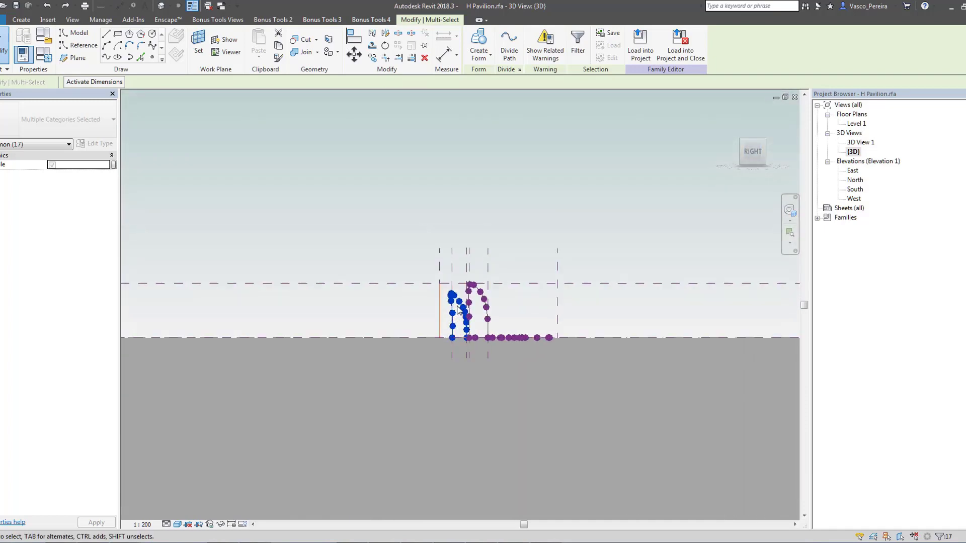
{"action": "key", "text": "m"}
{"action": "key", "text": "v"}
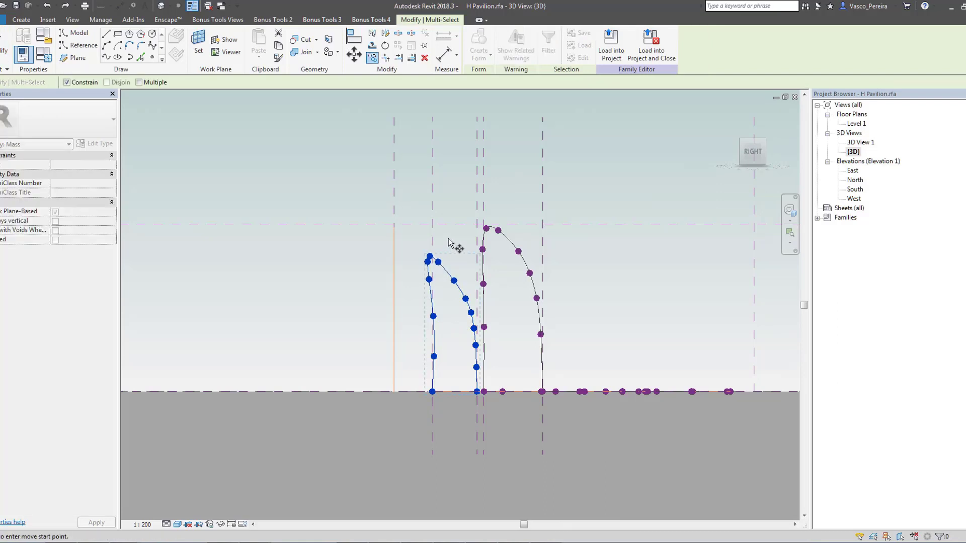
{"action": "left_click", "coordinate": [449, 246]}
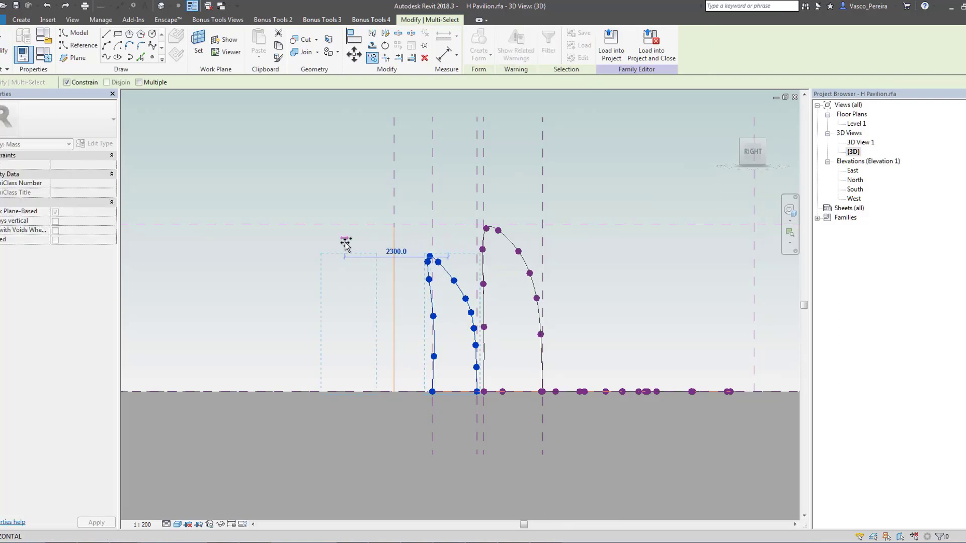
{"action": "left_click", "coordinate": [315, 240]}
{"action": "middle_click_drag", "start_coordinate": [428, 313], "coordinate": [426, 366], "text": "shift"}
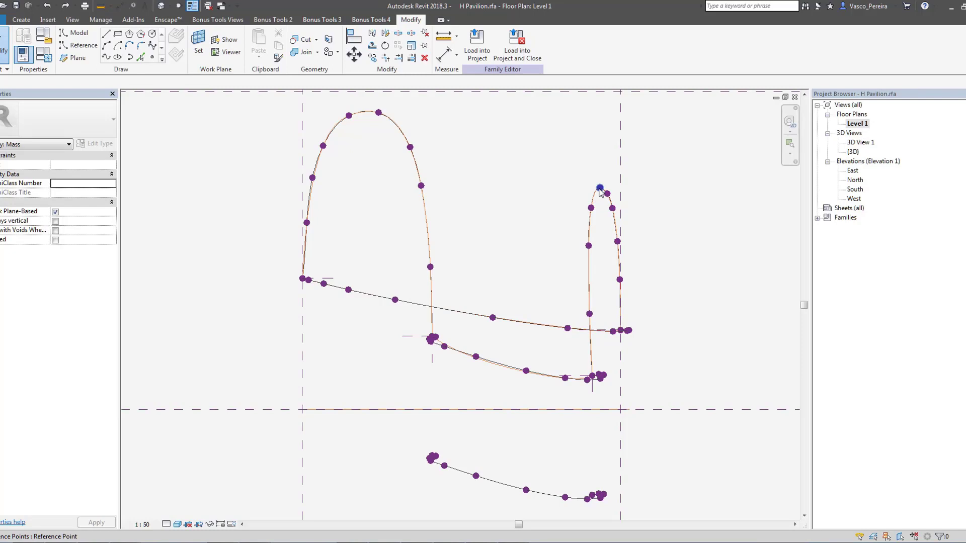
Open the South elevation and set the subcategory for a new reference spline to REFERENCE.
{"action": "left_click", "coordinate": [601, 189]}
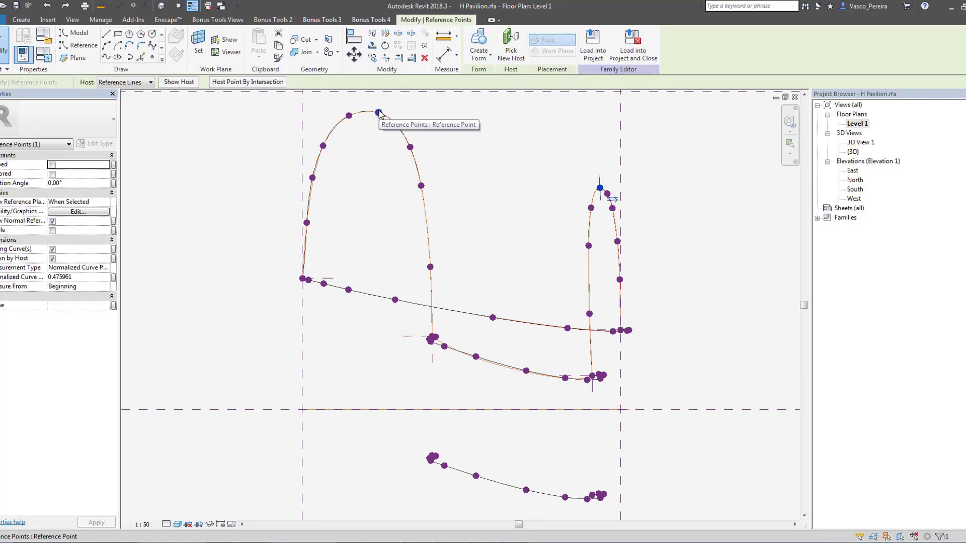
{"action": "key", "text": "Escape"}
{"action": "double_click", "coordinate": [856, 191]}
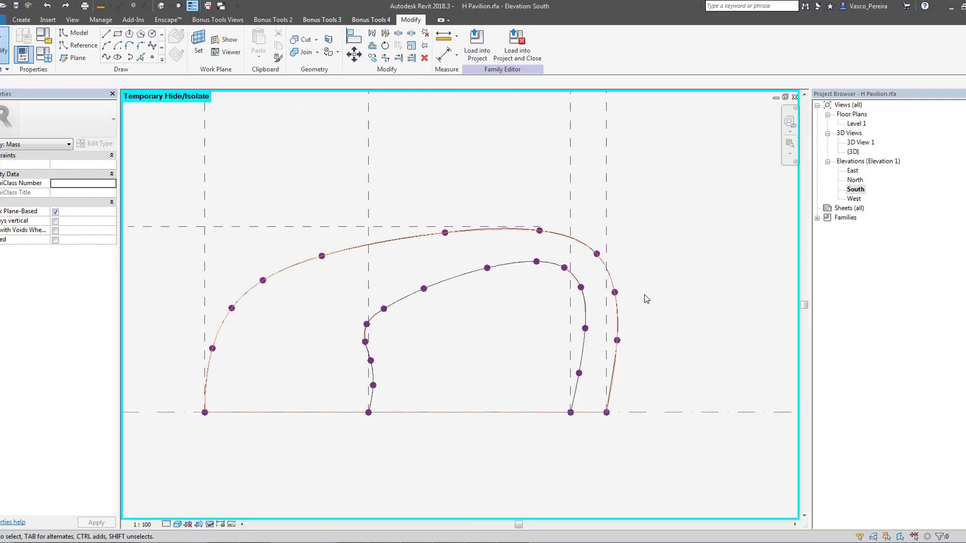
{"action": "scroll", "coordinate": [465, 266], "scroll_direction": "up", "scroll_amount": 2}
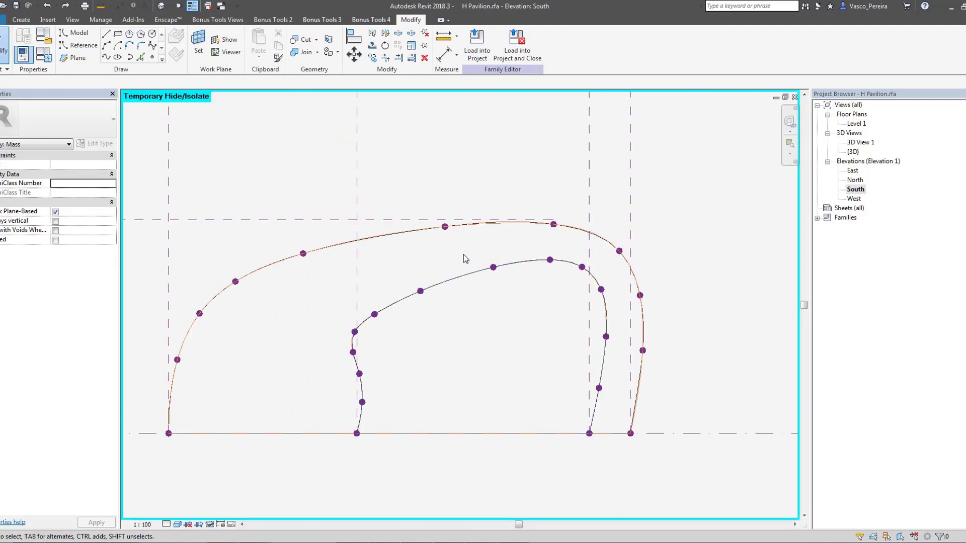
{"action": "key", "text": "l"}
{"action": "key", "text": "i"}
{"action": "left_click", "coordinate": [78, 45]}
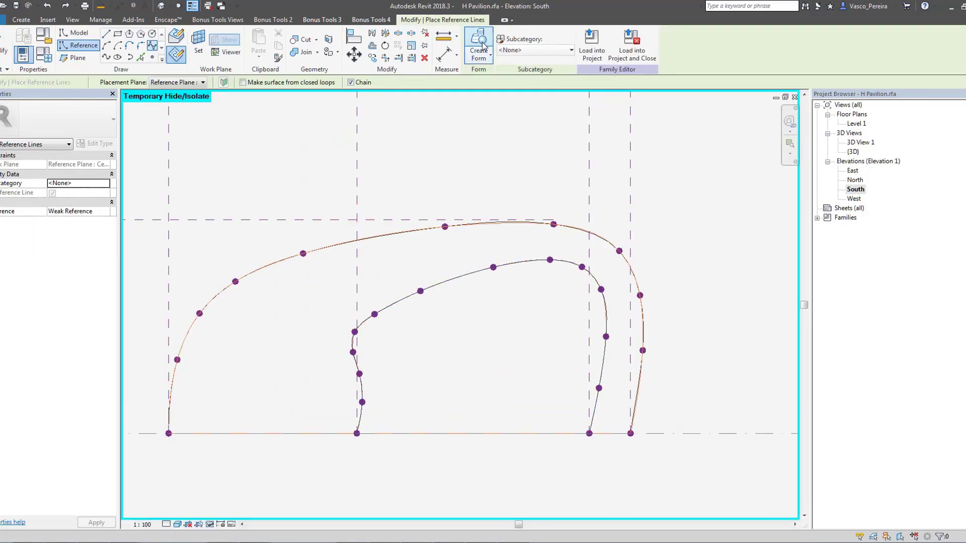
{"action": "left_click", "coordinate": [554, 50]}
{"action": "left_click", "coordinate": [541, 73]}
{"action": "scroll", "coordinate": [286, 378], "scroll_direction": "up", "scroll_amount": 1}
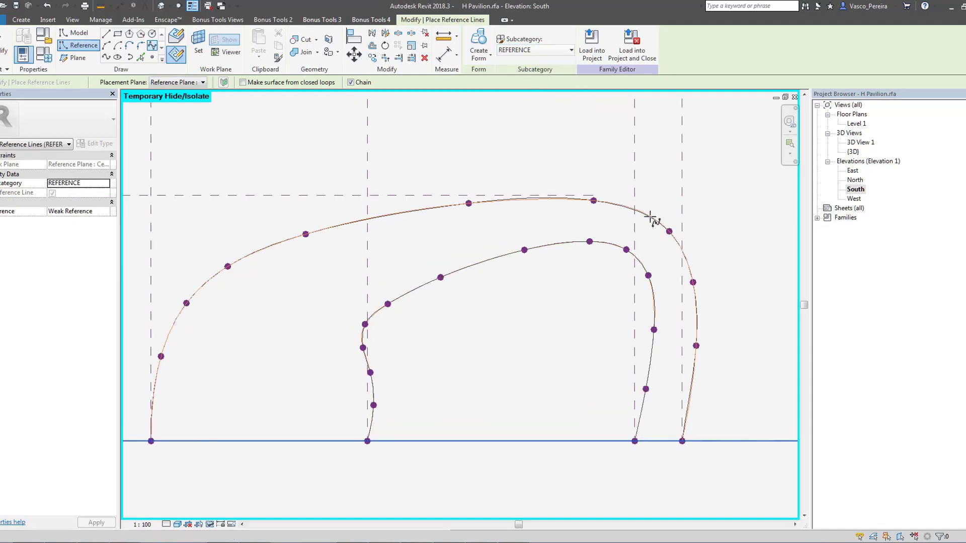
In the Level 1 plan, place short perpendicular reference planes through the apex points of the two ground arch curves.
{"action": "double_click", "coordinate": [857, 125]}
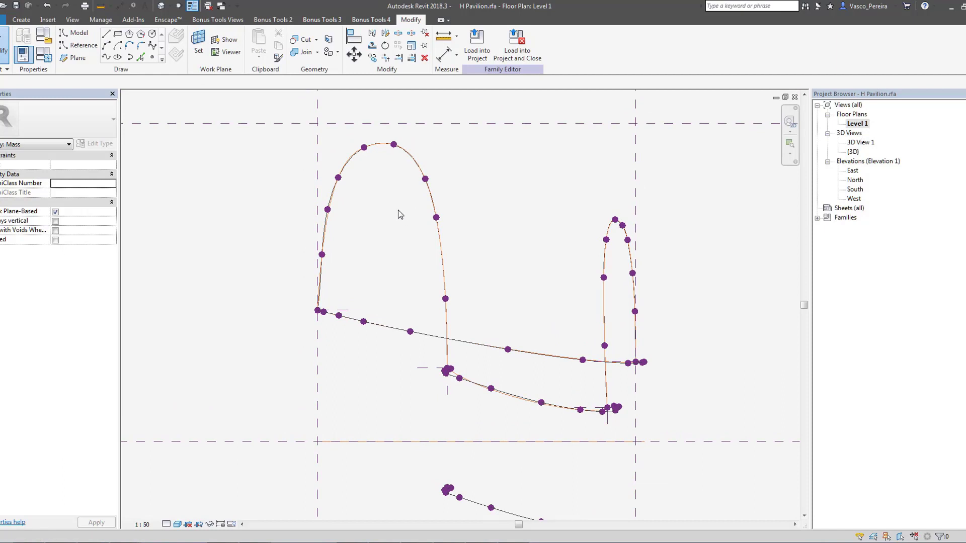
{"action": "key", "text": "r"}
{"action": "key", "text": "p"}
{"action": "left_click", "coordinate": [393, 144]}
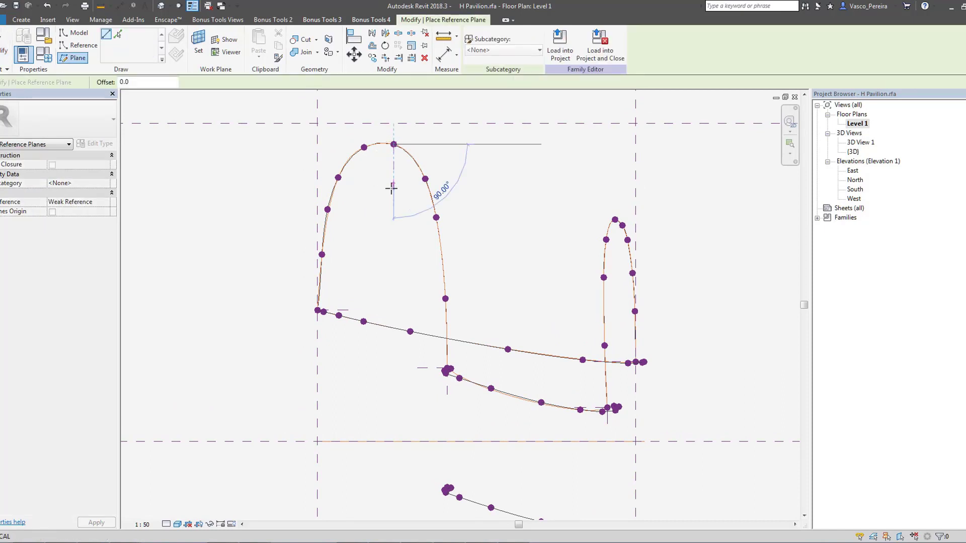
{"action": "left_click", "coordinate": [393, 188]}
{"action": "left_click", "coordinate": [615, 220]}
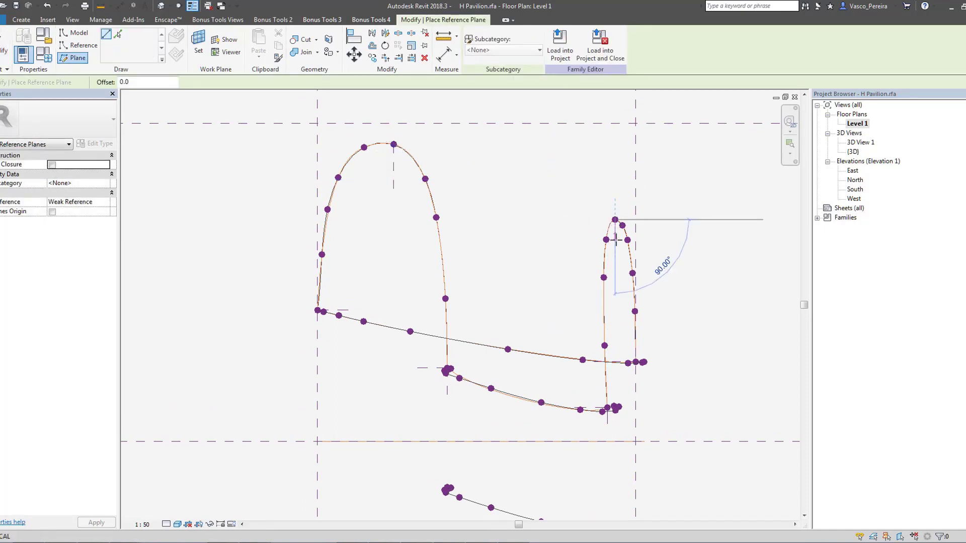
{"action": "left_click", "coordinate": [615, 239]}
{"action": "key", "text": "Escape"}
{"action": "key", "text": "Escape"}
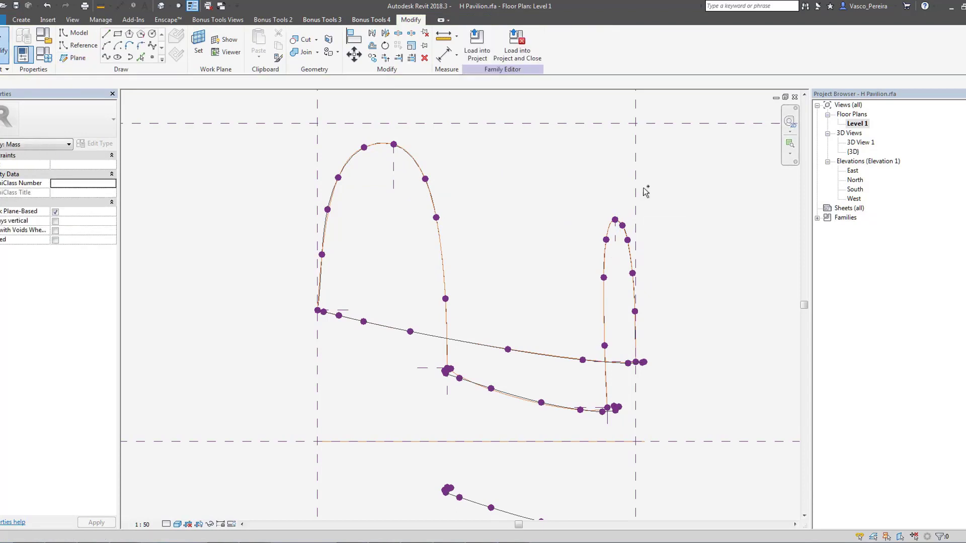
In the South elevation, draw an arched reference spline between the two existing arches, starting and ending at ground level on the new reference planes.
{"action": "key", "text": "ctrl+Tab"}
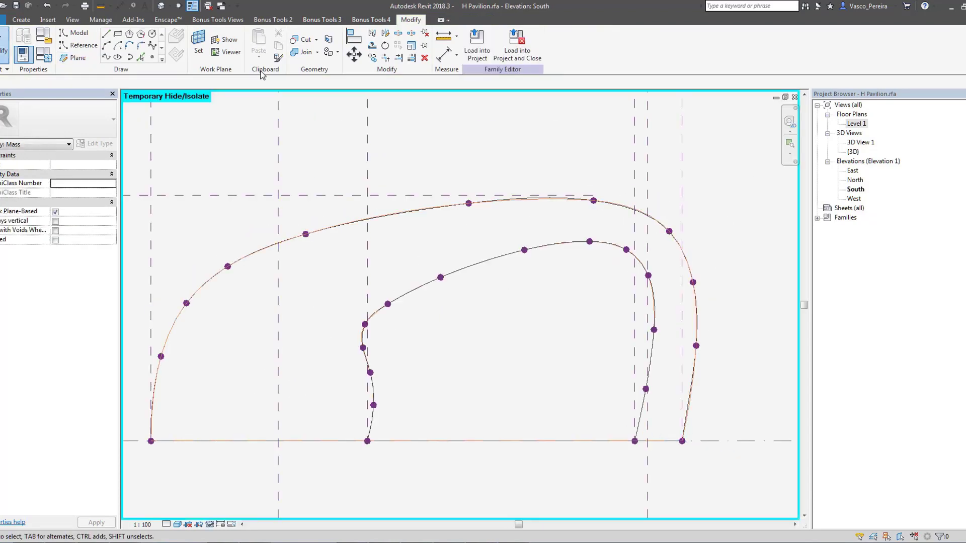
{"action": "left_click", "coordinate": [78, 44]}
{"action": "left_click", "coordinate": [278, 442]}
{"action": "left_click", "coordinate": [284, 368]}
{"action": "left_click", "coordinate": [279, 336]}
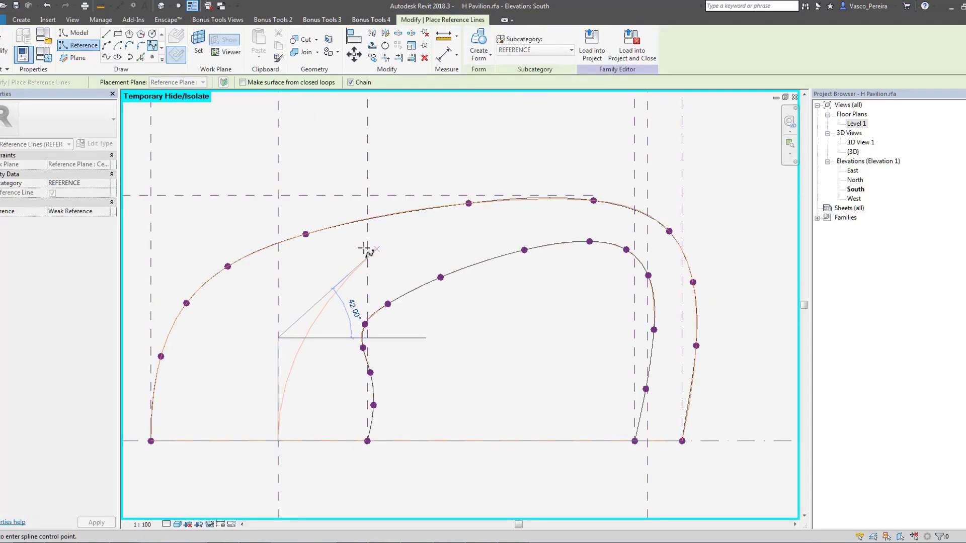
{"action": "left_click", "coordinate": [389, 242]}
{"action": "left_click", "coordinate": [609, 202]}
{"action": "left_click", "coordinate": [674, 267]}
{"action": "left_click", "coordinate": [670, 361]}
{"action": "left_click", "coordinate": [648, 441]}
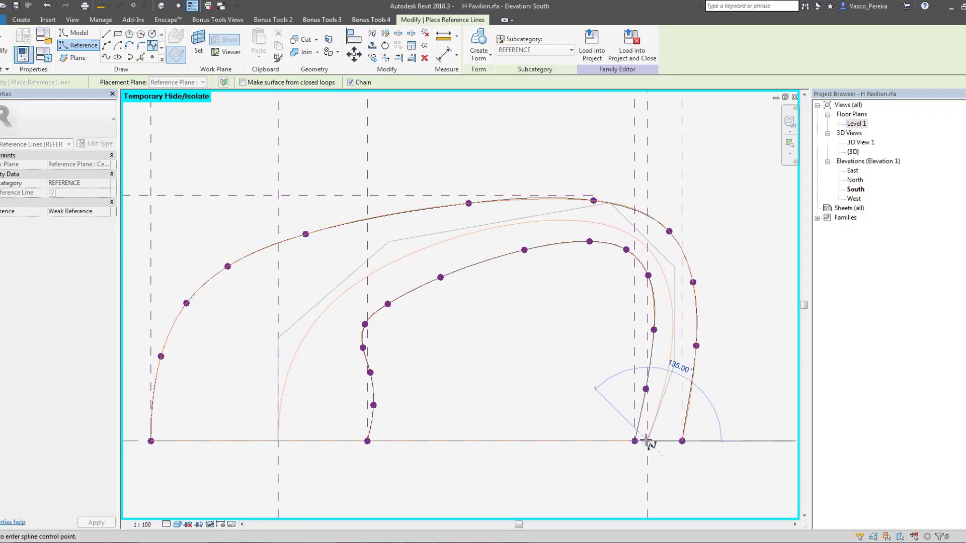
{"action": "key", "text": "Escape"}
Adjust the control points of the middle reference spline so it follows smoothly between the outer and inner arches.
{"action": "left_click_drag", "start_coordinate": [389, 242], "coordinate": [367, 231]}
{"action": "left_click_drag", "start_coordinate": [278, 338], "coordinate": [278, 326]}
{"action": "left_click", "coordinate": [511, 289]}
{"action": "left_click", "coordinate": [588, 222]}
{"action": "left_click_drag", "start_coordinate": [607, 206], "coordinate": [635, 205]}
{"action": "left_click_drag", "start_coordinate": [368, 231], "coordinate": [352, 245]}
{"action": "left_click", "coordinate": [513, 345]}
{"action": "left_click", "coordinate": [667, 356]}
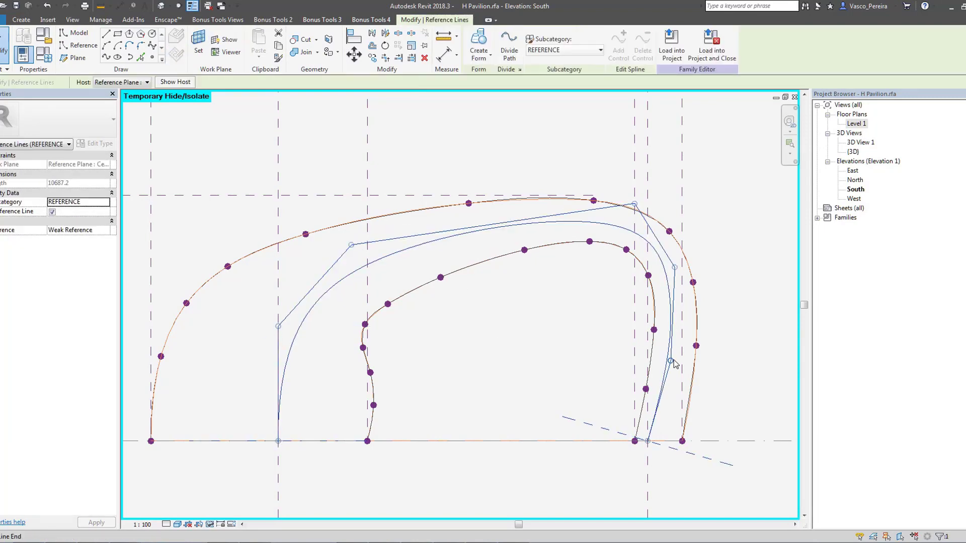
{"action": "left_click_drag", "start_coordinate": [670, 361], "coordinate": [673, 366]}
{"action": "left_click", "coordinate": [688, 281]}
{"action": "scroll", "coordinate": [688, 280], "scroll_direction": "up", "scroll_amount": 1}
{"action": "left_click", "coordinate": [667, 273]}
{"action": "left_click", "coordinate": [707, 254]}
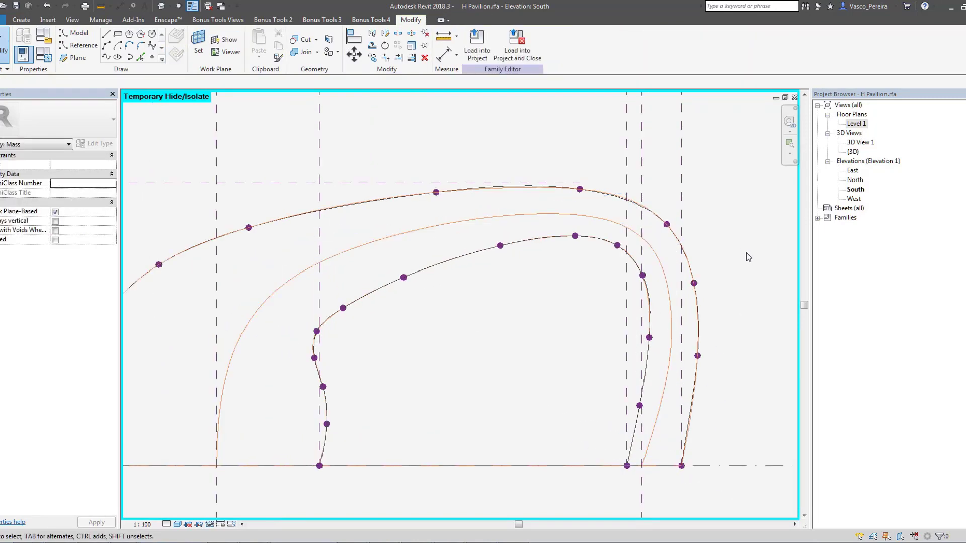
{"action": "scroll", "coordinate": [747, 253], "scroll_direction": "down", "scroll_amount": 1}
Trace the middle reference arch with a spline through points, from one ground end to the other.
{"action": "left_click", "coordinate": [106, 57]}
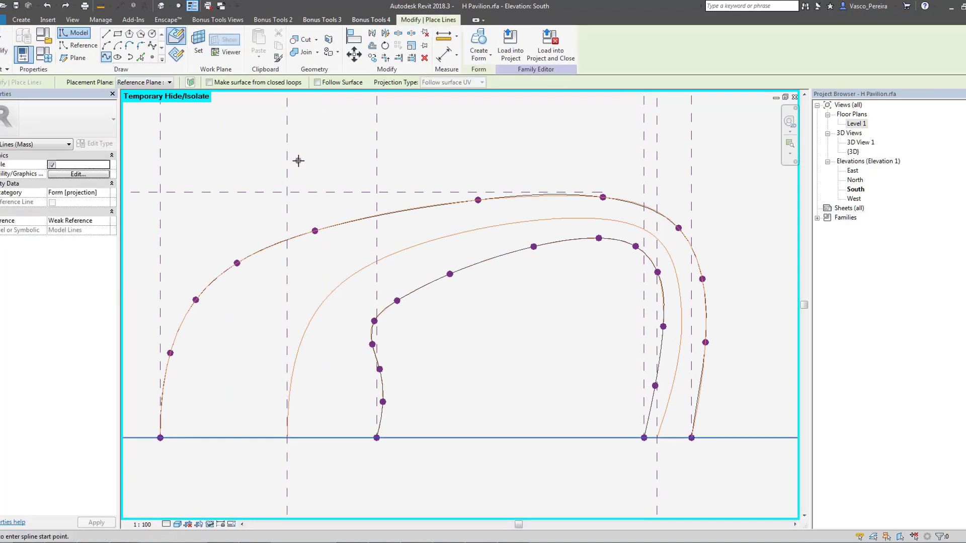
{"action": "left_click", "coordinate": [287, 438]}
{"action": "left_click", "coordinate": [295, 358]}
{"action": "left_click", "coordinate": [327, 297]}
{"action": "left_click", "coordinate": [387, 256]}
{"action": "left_click", "coordinate": [472, 230]}
{"action": "left_click", "coordinate": [580, 218]}
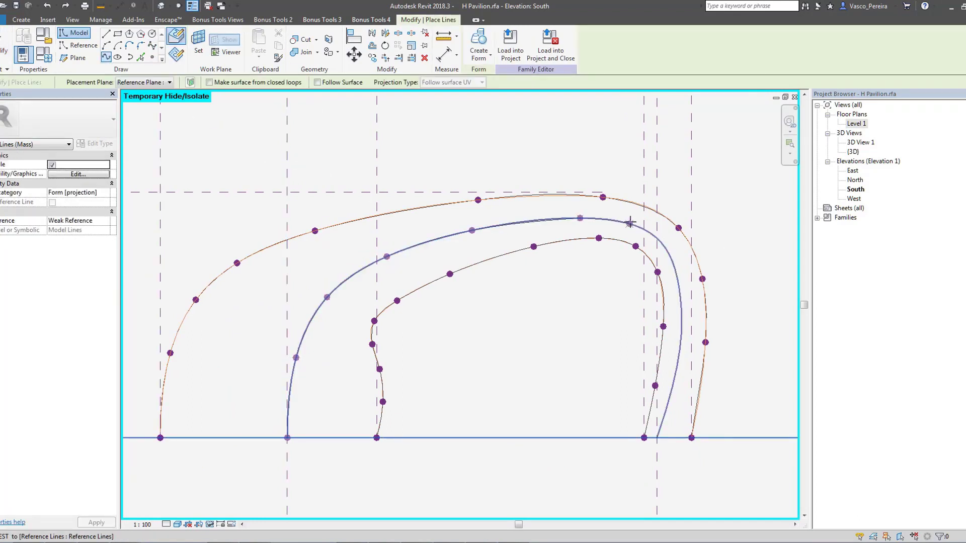
{"action": "left_click", "coordinate": [678, 283]}
{"action": "left_click", "coordinate": [682, 325]}
{"action": "left_click", "coordinate": [672, 387]}
{"action": "left_click", "coordinate": [657, 438]}
{"action": "key", "text": "Escape"}
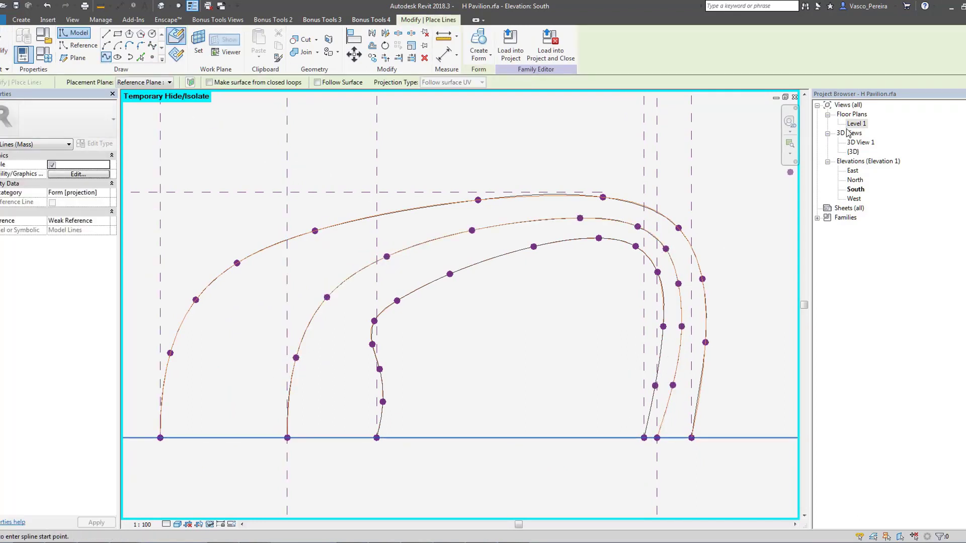
Tile the views, select the middle arch's reference points and set their host to <not associated>.
{"action": "double_click", "coordinate": [855, 123]}
{"action": "left_click_drag", "start_coordinate": [384, 389], "coordinate": [604, 420]}
{"action": "key", "text": "w"}
{"action": "key", "text": "t"}
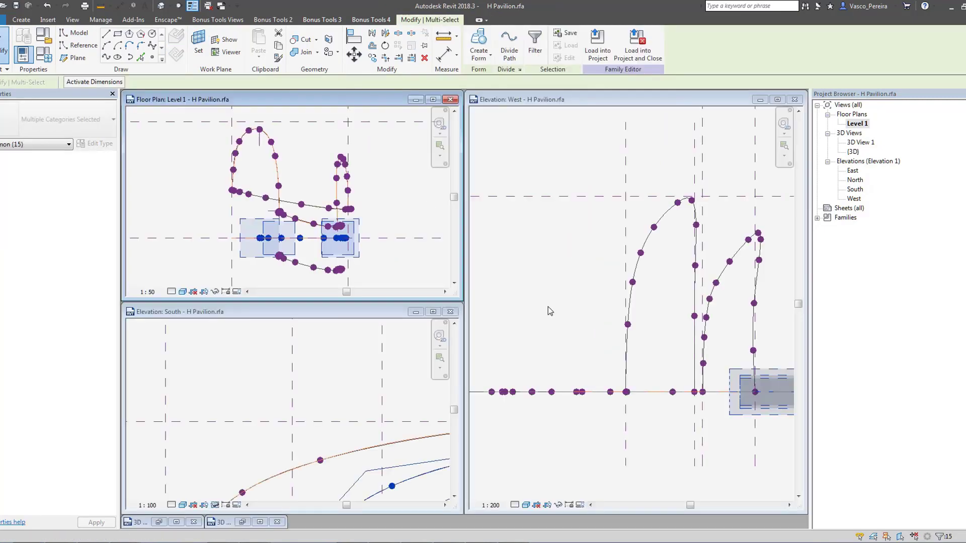
{"action": "scroll", "coordinate": [545, 322], "scroll_direction": "up", "scroll_amount": 3}
{"action": "scroll", "coordinate": [354, 378], "scroll_direction": "up", "scroll_amount": 5}
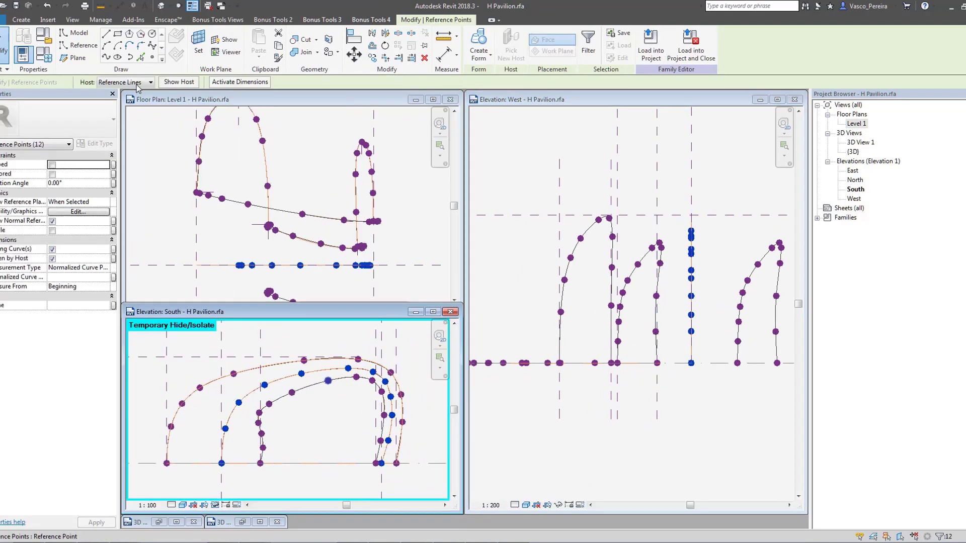
{"action": "left_click", "coordinate": [138, 85]}
{"action": "left_click", "coordinate": [132, 92]}
{"action": "left_click", "coordinate": [347, 230]}
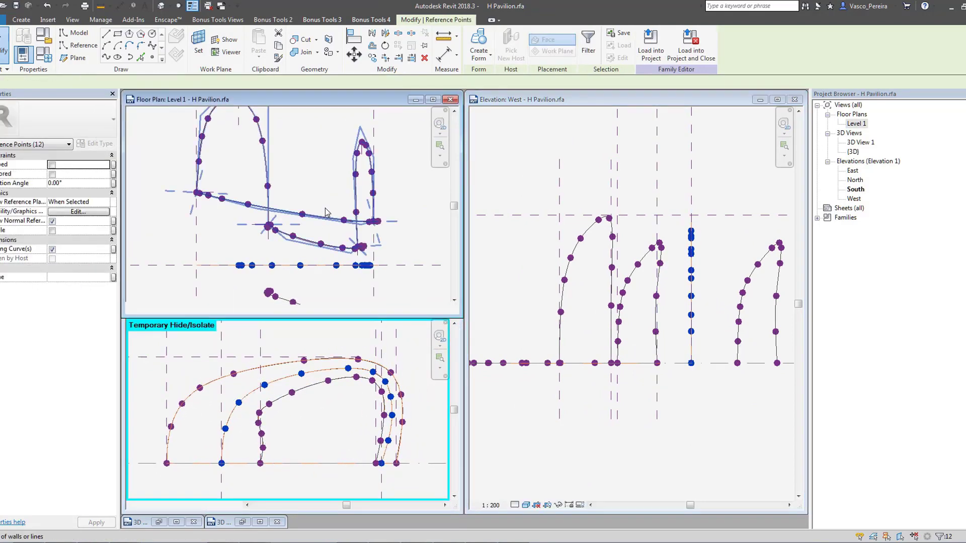
In plan, move all points of the middle arch so its starting end sits on the large ground arch's apex point.
{"action": "key", "text": "m"}
{"action": "key", "text": "v"}
{"action": "left_click", "coordinate": [302, 265]}
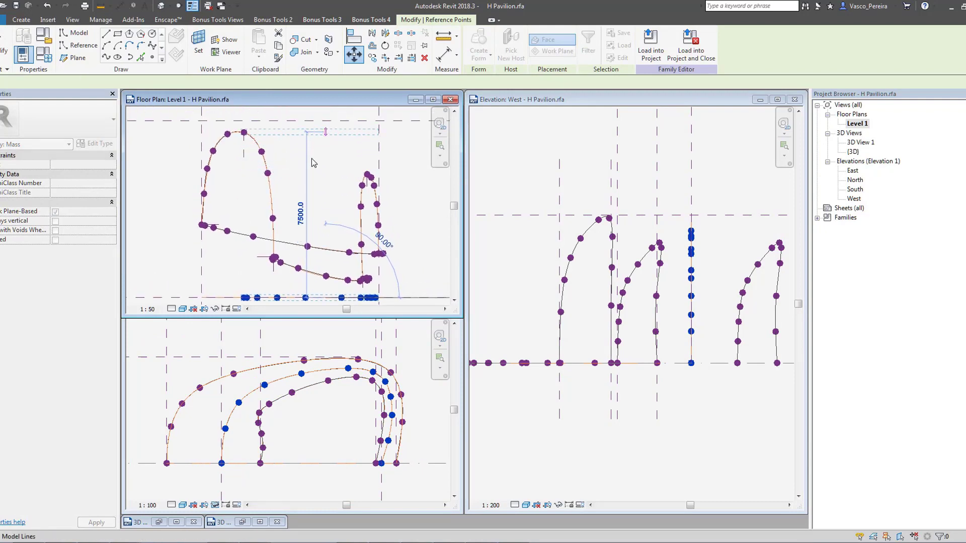
{"action": "left_click", "coordinate": [320, 134]}
{"action": "scroll", "coordinate": [231, 145], "scroll_direction": "up", "scroll_amount": 4}
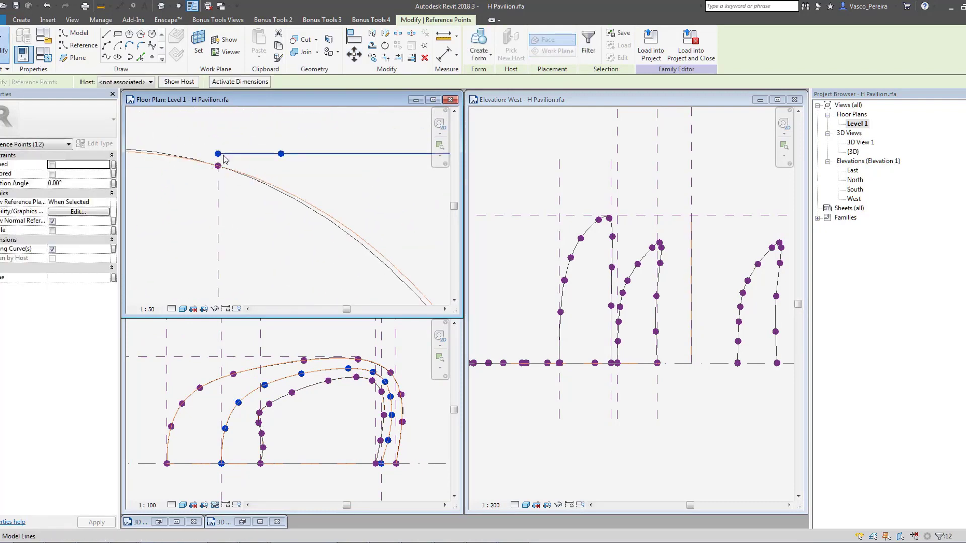
{"action": "key", "text": "m"}
{"action": "key", "text": "v"}
{"action": "left_click", "coordinate": [218, 153]}
{"action": "left_click", "coordinate": [218, 165]}
{"action": "scroll", "coordinate": [236, 183], "scroll_direction": "down", "scroll_amount": 6}
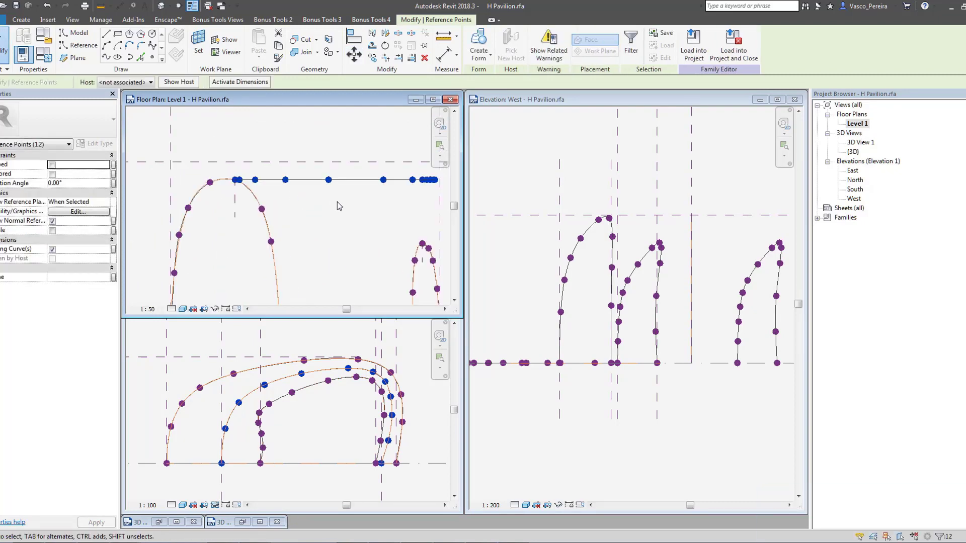
Shift the seven points at the far end of the middle spline in plan toward the small ground arch.
{"action": "left_click", "coordinate": [340, 206]}
{"action": "scroll", "coordinate": [403, 196], "scroll_direction": "up", "scroll_amount": 3}
{"action": "middle_click_drag", "start_coordinate": [442, 189], "coordinate": [403, 186]}
{"action": "left_click_drag", "start_coordinate": [294, 121], "coordinate": [403, 166]}
{"action": "key", "text": "m"}
{"action": "key", "text": "v"}
{"action": "left_click", "coordinate": [362, 171]}
{"action": "left_click", "coordinate": [362, 215]}
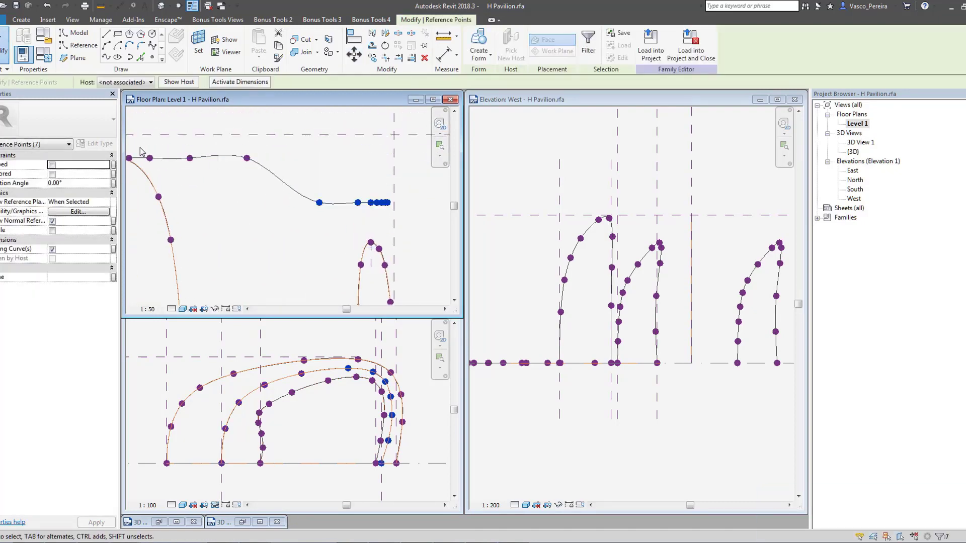
Shift the points near the spline's start toward the ground curves, then reposition the third point individually in plan.
{"action": "left_click_drag", "start_coordinate": [140, 147], "coordinate": [255, 170]}
{"action": "key", "text": "m"}
{"action": "key", "text": "v"}
{"action": "left_click", "coordinate": [254, 184]}
{"action": "left_click", "coordinate": [255, 205]}
{"action": "scroll", "coordinate": [146, 167], "scroll_direction": "up", "scroll_amount": 2}
{"action": "middle_click_drag", "start_coordinate": [146, 167], "coordinate": [243, 180]}
{"action": "left_click_drag", "start_coordinate": [214, 190], "coordinate": [254, 205]}
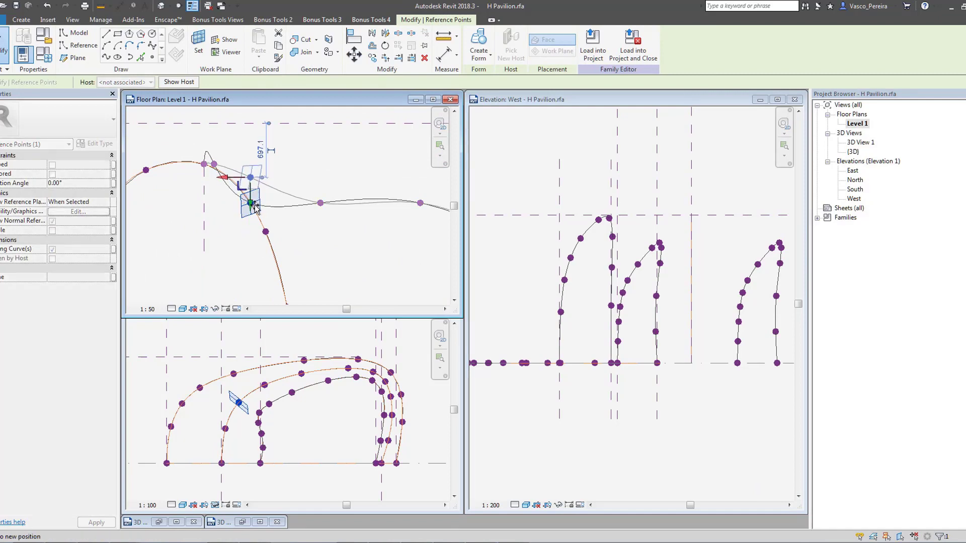
Reposition individual points in the middle of the spline in plan to bend it further toward the ground curves.
{"action": "scroll", "coordinate": [255, 204], "scroll_direction": "down", "scroll_amount": 2}
{"action": "middle_click_drag", "start_coordinate": [392, 223], "coordinate": [280, 196]}
{"action": "left_click", "coordinate": [251, 178]}
{"action": "left_click_drag", "start_coordinate": [250, 198], "coordinate": [252, 223]}
{"action": "left_click", "coordinate": [334, 202]}
{"action": "left_click_drag", "start_coordinate": [334, 223], "coordinate": [335, 243]}
{"action": "scroll", "coordinate": [371, 198], "scroll_direction": "up", "scroll_amount": 2}
{"action": "middle_click_drag", "start_coordinate": [372, 198], "coordinate": [255, 165]}
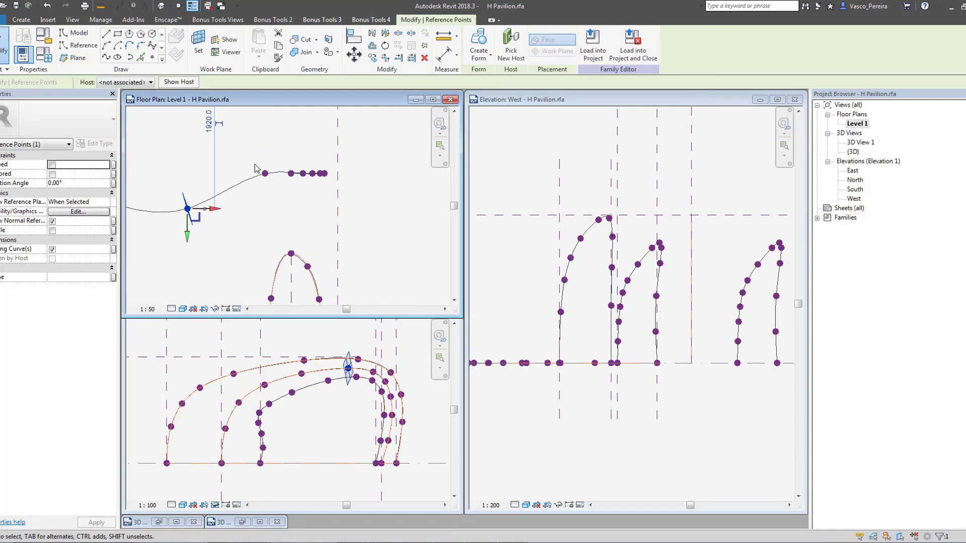
Move the remaining far-end points closer to the small ground arch and place the spline's end point on its apex.
{"action": "left_click_drag", "start_coordinate": [255, 165], "coordinate": [335, 185]}
{"action": "key", "text": "m"}
{"action": "key", "text": "v"}
{"action": "left_click", "coordinate": [302, 181]}
{"action": "left_click", "coordinate": [302, 241]}
{"action": "middle_click_drag", "start_coordinate": [292, 250], "coordinate": [291, 208]}
{"action": "scroll", "coordinate": [293, 204], "scroll_direction": "up", "scroll_amount": 2}
{"action": "left_click_drag", "start_coordinate": [297, 170], "coordinate": [294, 248]}
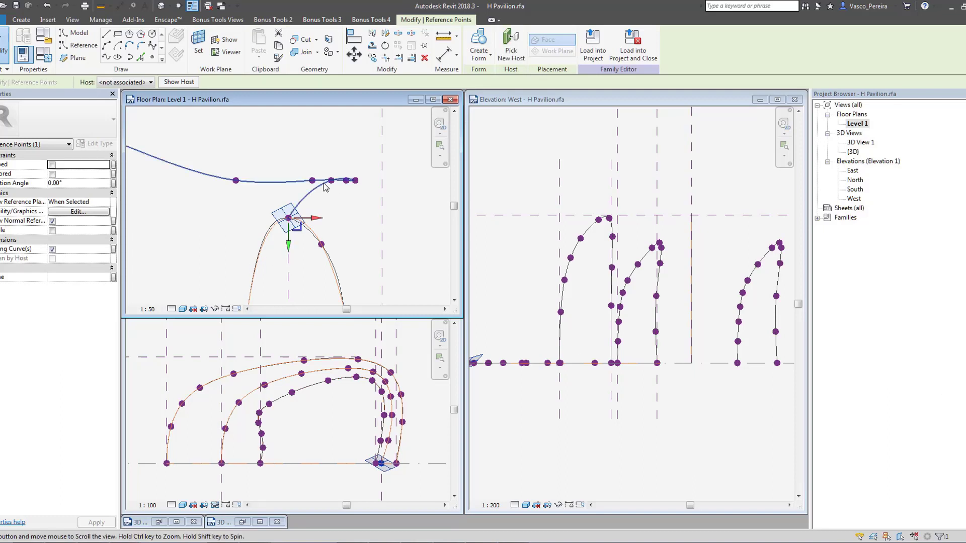
Pull the bunched points near the middle spline's bend individually toward the small ground arch in plan.
{"action": "scroll", "coordinate": [324, 183], "scroll_direction": "up", "scroll_amount": 1}
{"action": "left_click", "coordinate": [331, 180]}
{"action": "left_click_drag", "start_coordinate": [332, 208], "coordinate": [332, 259]}
{"action": "left_click", "coordinate": [350, 180]}
{"action": "key", "text": "Escape"}
{"action": "left_click", "coordinate": [360, 180]}
{"action": "left_click_drag", "start_coordinate": [360, 208], "coordinate": [226, 229]}
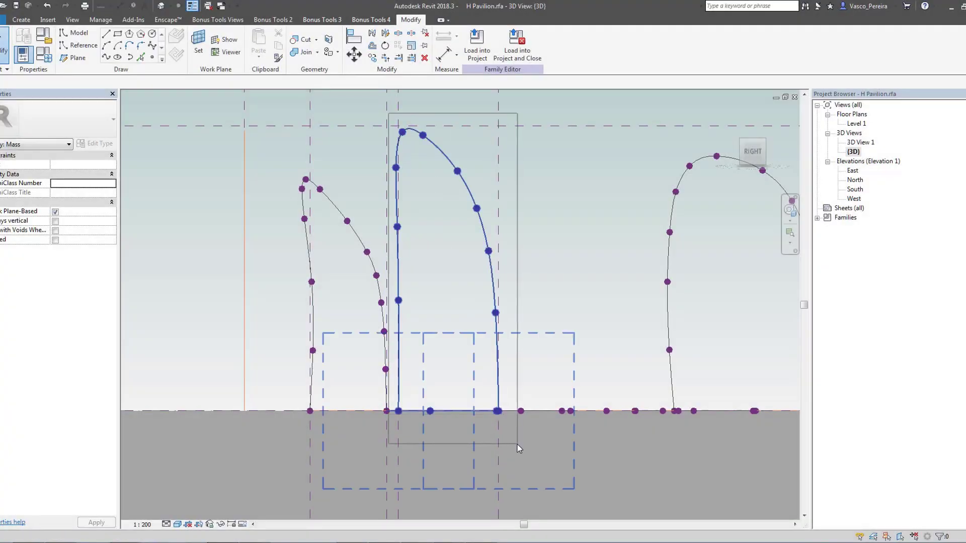
Select the tall arch with its points, excluding the ground spline points, and move it horizontally beyond the middle arch.
{"action": "scroll", "coordinate": [517, 445], "scroll_direction": "up", "scroll_amount": 5}
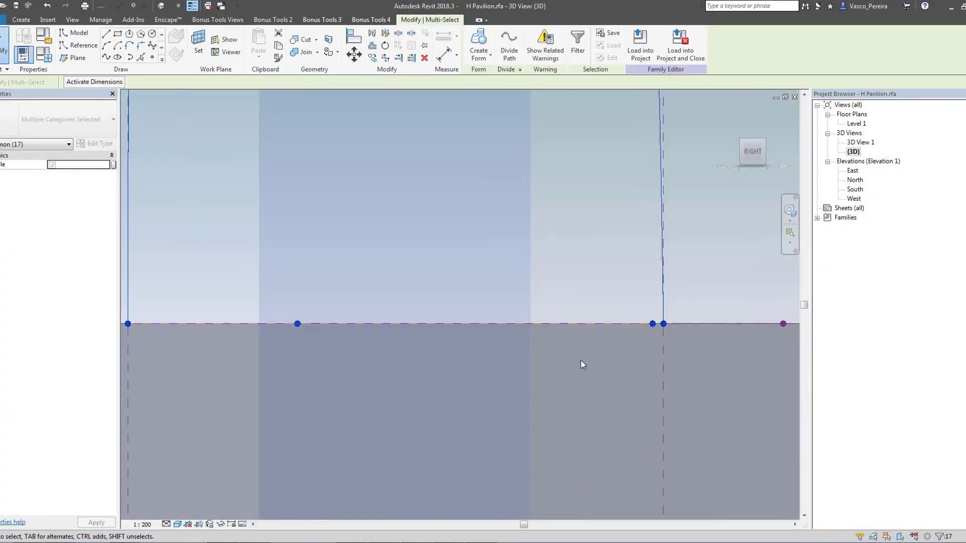
{"action": "left_click_drag", "start_coordinate": [268, 308], "coordinate": [268, 307], "text": "shift"}
{"action": "scroll", "coordinate": [400, 340], "scroll_direction": "down", "scroll_amount": 8}
{"action": "scroll", "coordinate": [452, 339], "scroll_direction": "up", "scroll_amount": 1}
{"action": "middle_click_drag", "start_coordinate": [411, 212], "coordinate": [390, 233]}
{"action": "key", "text": "m"}
{"action": "key", "text": "v"}
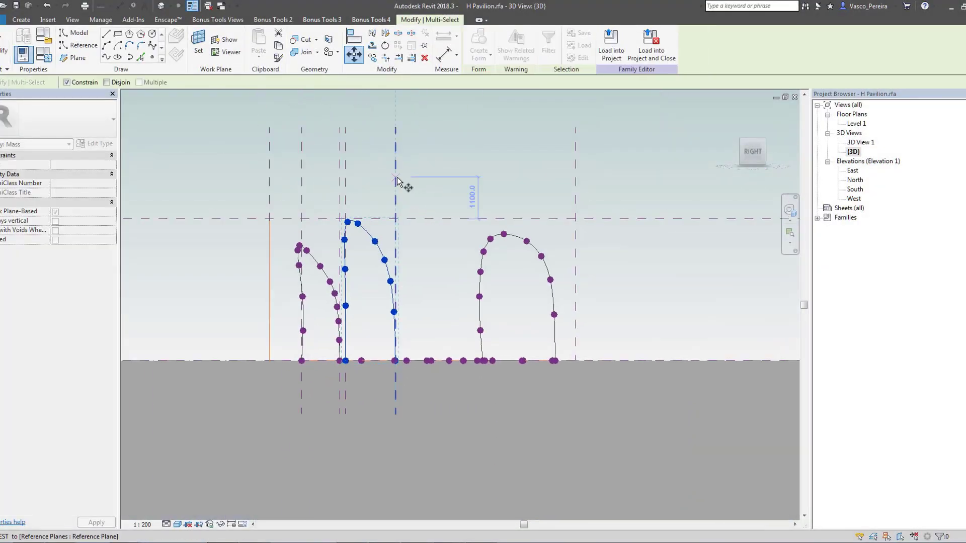
{"action": "left_click", "coordinate": [684, 189]}
Create a lofted form through the small, middle and relocated tall arches.
{"action": "middle_click_drag", "start_coordinate": [685, 188], "coordinate": [640, 262], "text": "shift"}
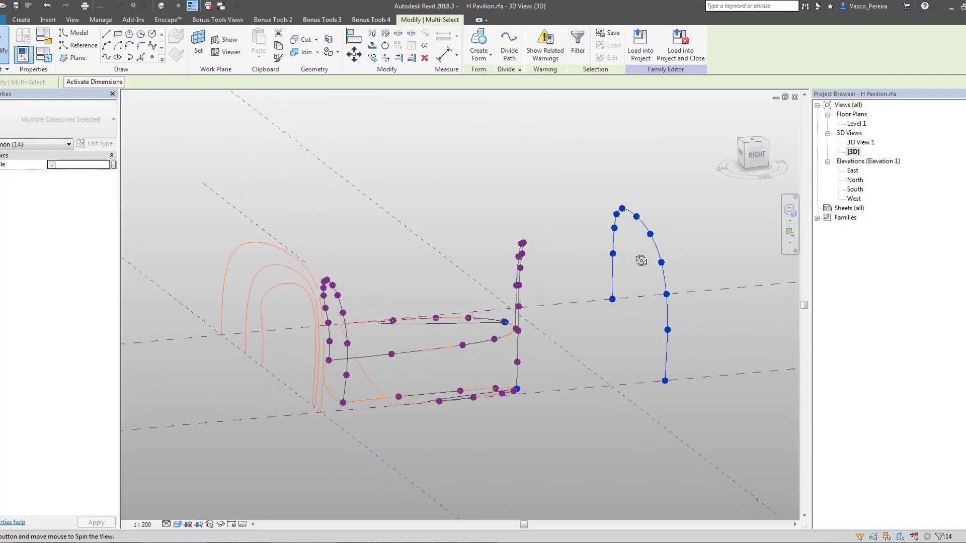
{"action": "left_click", "coordinate": [344, 366]}
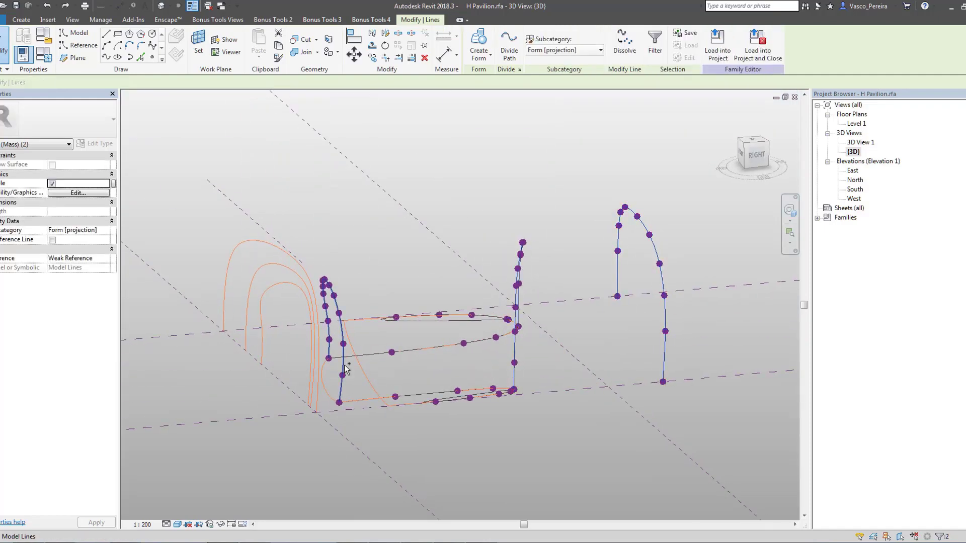
{"action": "left_click", "coordinate": [479, 45]}
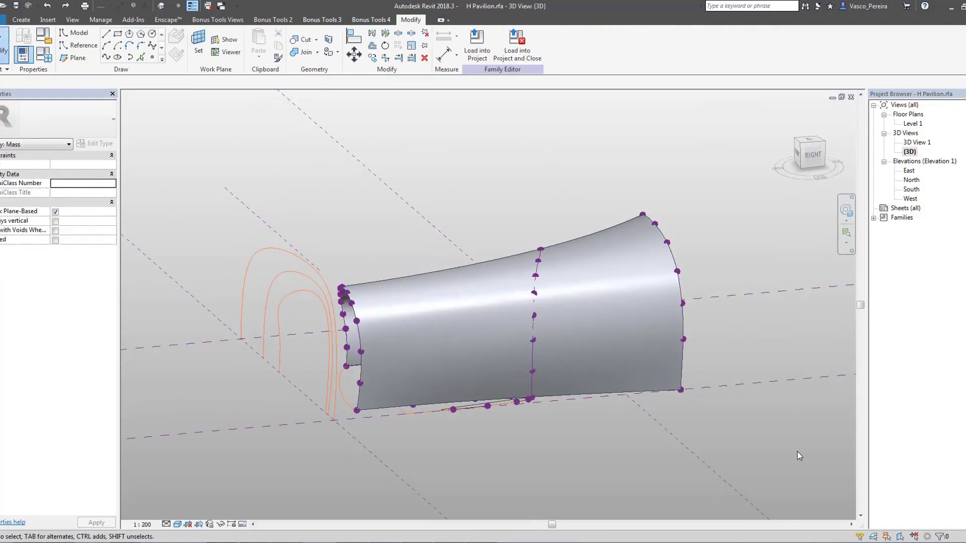
Move the tall arch and its points back to its original reference plane so the loft folds over the middle arch.
{"action": "left_click", "coordinate": [795, 160]}
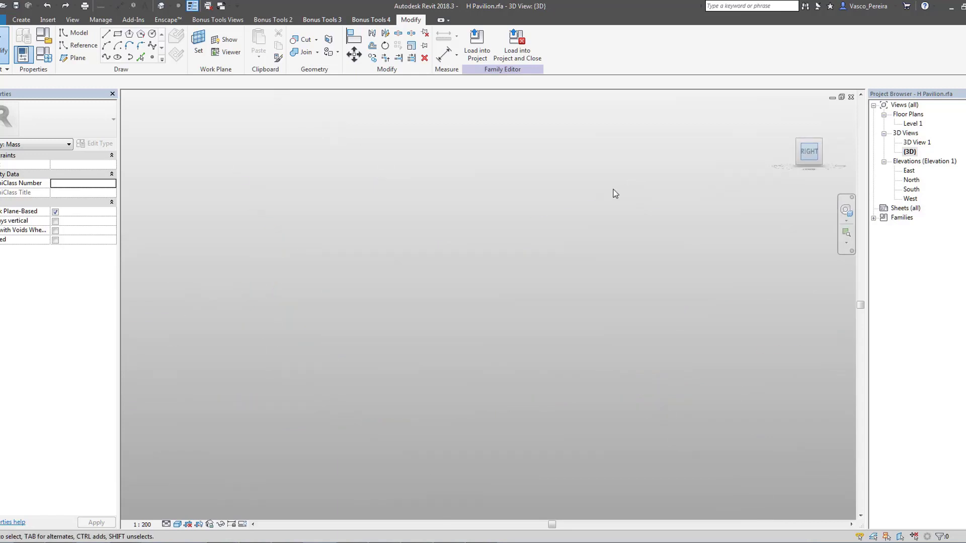
{"action": "left_click_drag", "start_coordinate": [702, 465], "coordinate": [741, 484]}
{"action": "key", "text": "m"}
{"action": "key", "text": "v"}
{"action": "left_click", "coordinate": [615, 416]}
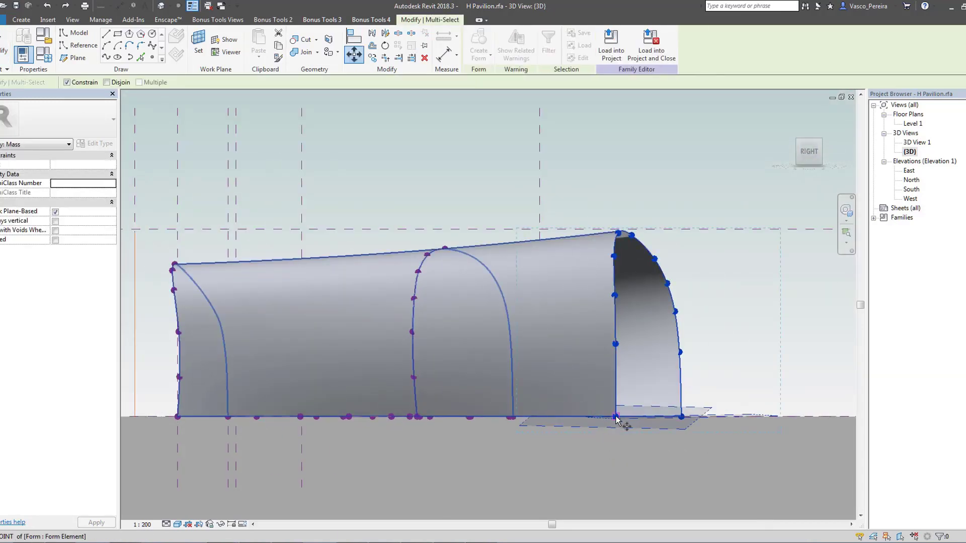
{"action": "left_click", "coordinate": [239, 418]}
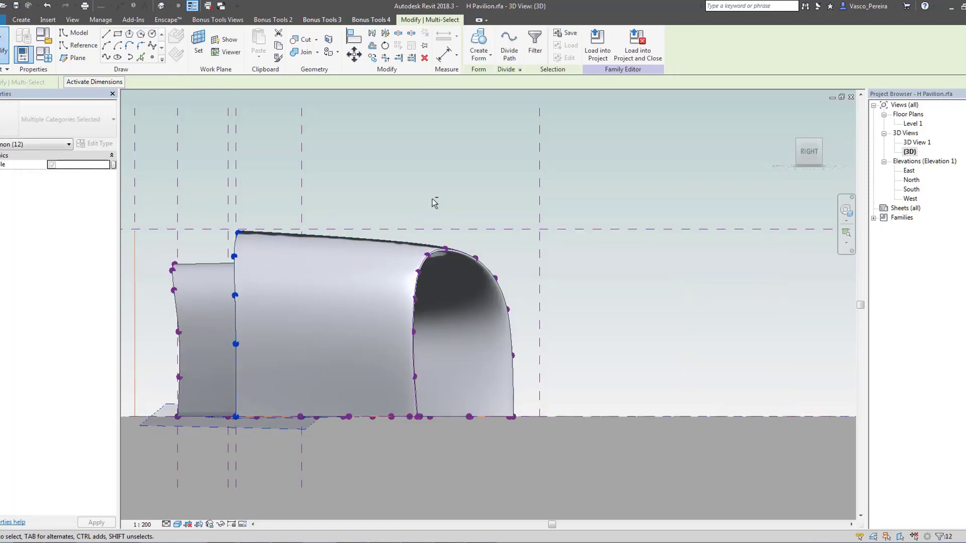
{"action": "middle_click_drag", "start_coordinate": [530, 197], "coordinate": [588, 374], "text": "shift"}
{"action": "middle_click_drag", "start_coordinate": [588, 374], "coordinate": [610, 400], "text": "shift"}
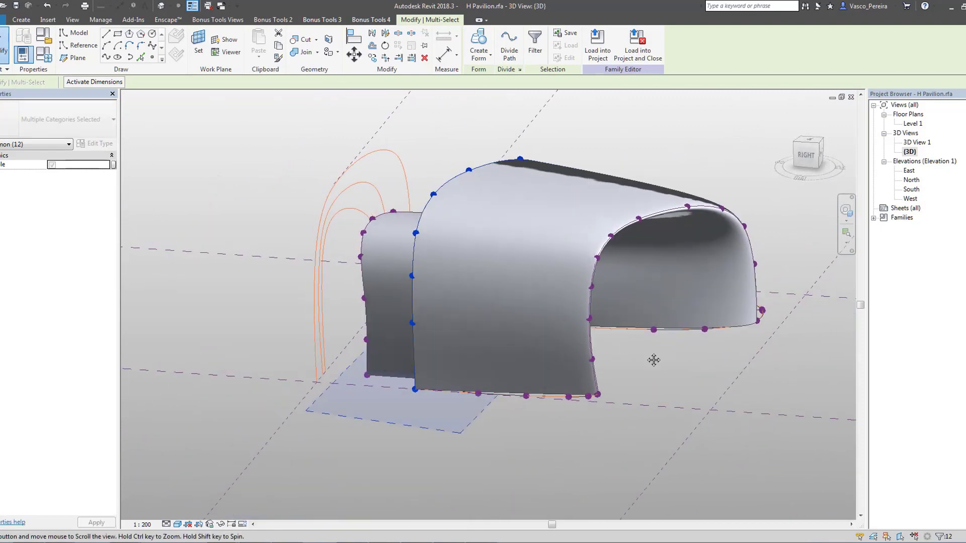
{"action": "scroll", "coordinate": [610, 400], "scroll_direction": "up", "scroll_amount": 1}
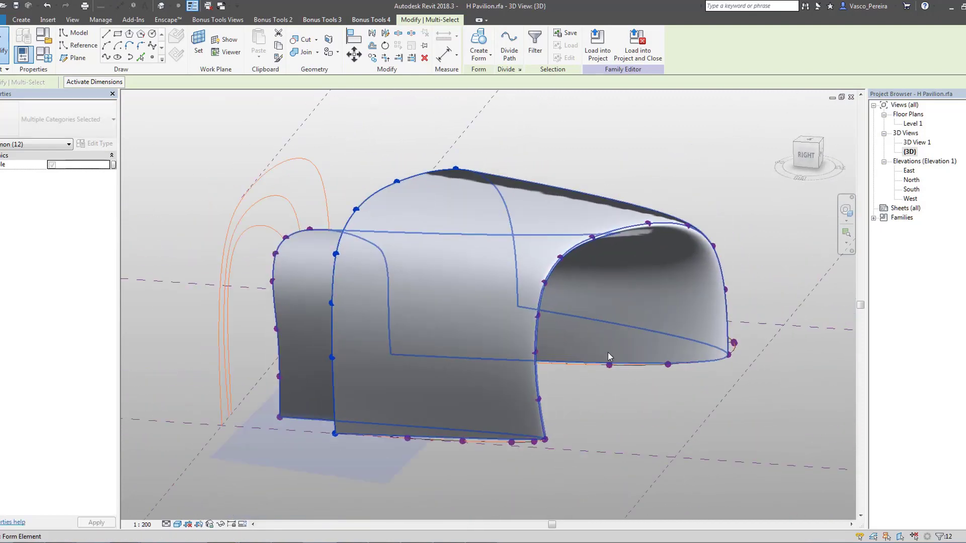
Add a profile to the folded form between the tall and middle arches, close to the middle arch, and select it.
{"action": "left_click", "coordinate": [638, 156]}
{"action": "left_click", "coordinate": [510, 404]}
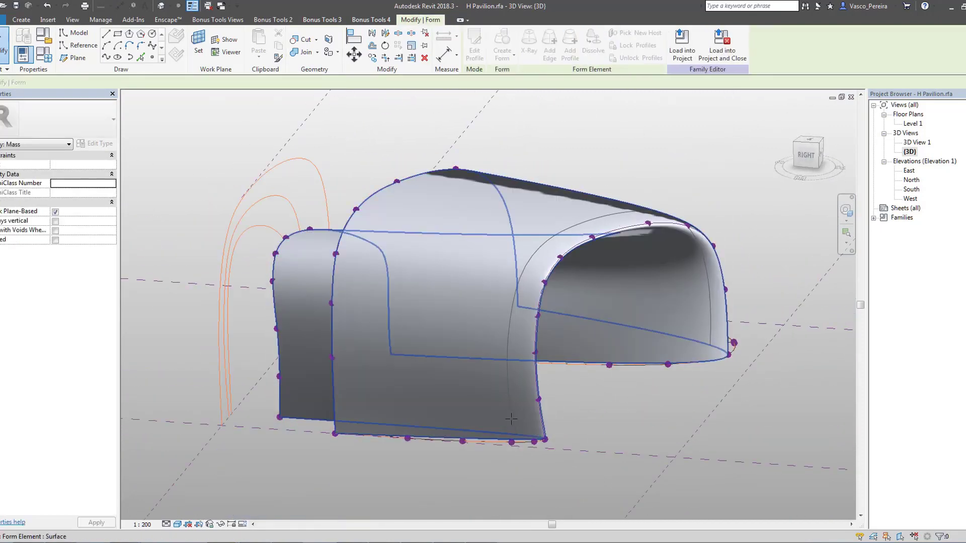
{"action": "key", "text": "Tab"}
{"action": "left_click", "coordinate": [524, 434]}
{"action": "middle_click_drag", "start_coordinate": [688, 382], "coordinate": [581, 395], "text": "shift"}
{"action": "left_click", "coordinate": [573, 395]}
Edit the added profile and retrace its full curve with a spline through points from one ground end to the other.
{"action": "left_click", "coordinate": [474, 46]}
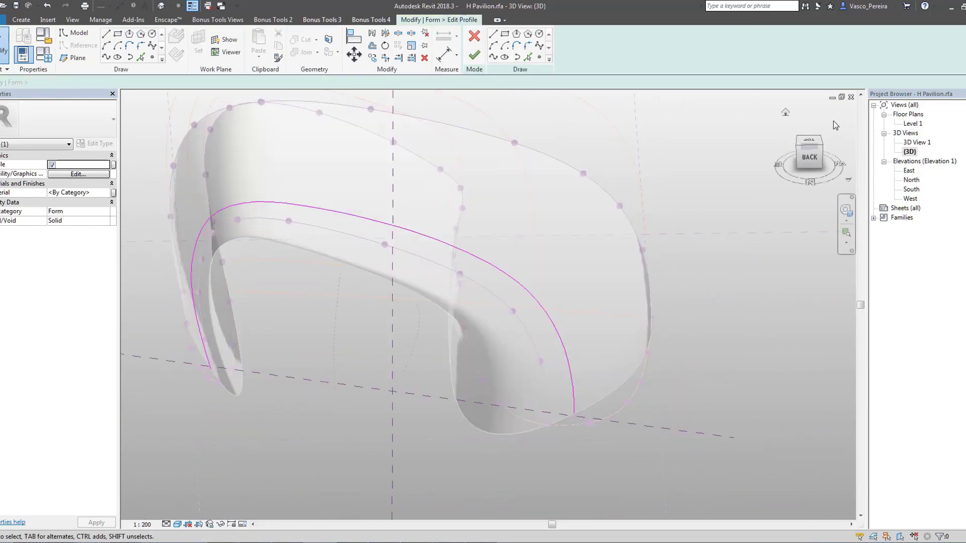
{"action": "left_click", "coordinate": [812, 160]}
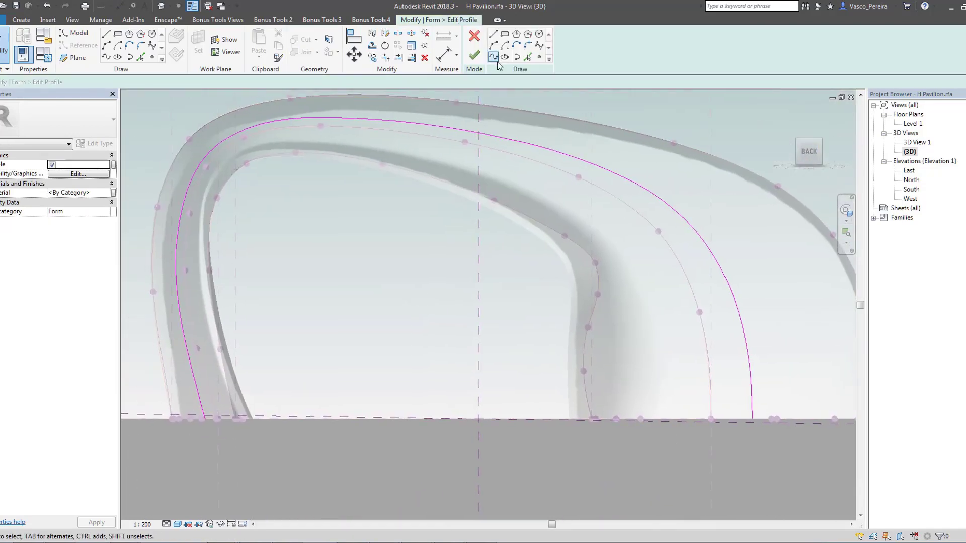
{"action": "left_click", "coordinate": [494, 57]}
{"action": "left_click", "coordinate": [185, 346]}
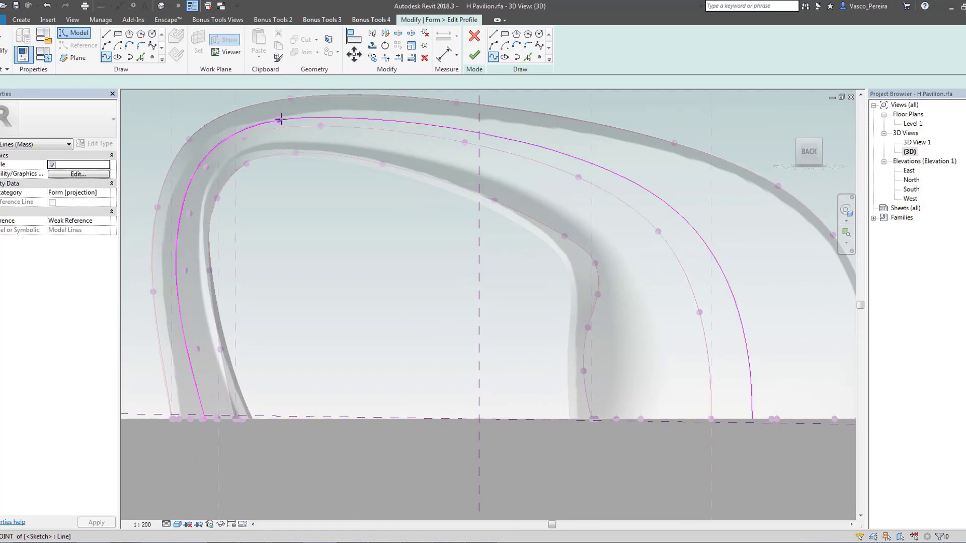
{"action": "left_click", "coordinate": [544, 148]}
{"action": "left_click", "coordinate": [612, 171]}
{"action": "left_click", "coordinate": [687, 220]}
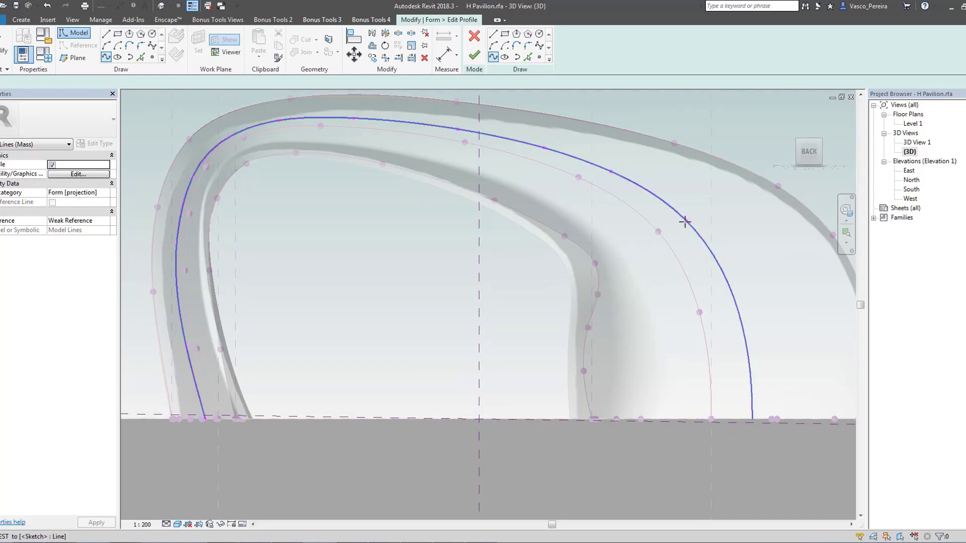
{"action": "left_click", "coordinate": [752, 418]}
{"action": "key", "text": "Escape"}
{"action": "key", "text": "Escape"}
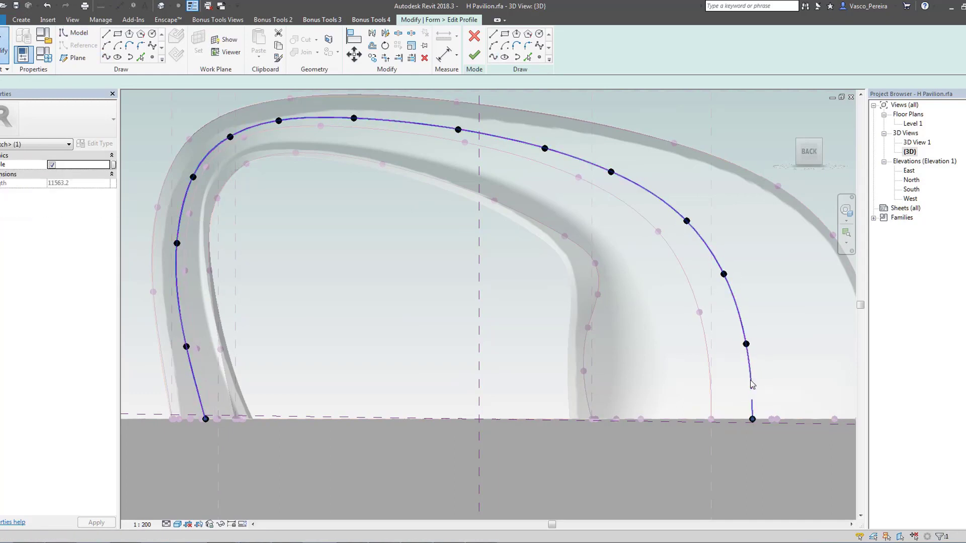
Move the profile's wide-side end point outward onto the ground curve and shift the points above it outward to follow.
{"action": "middle_click_drag", "start_coordinate": [739, 402], "coordinate": [436, 319]}
{"action": "scroll", "coordinate": [426, 315], "scroll_direction": "up", "scroll_amount": 2}
{"action": "left_click", "coordinate": [408, 305]}
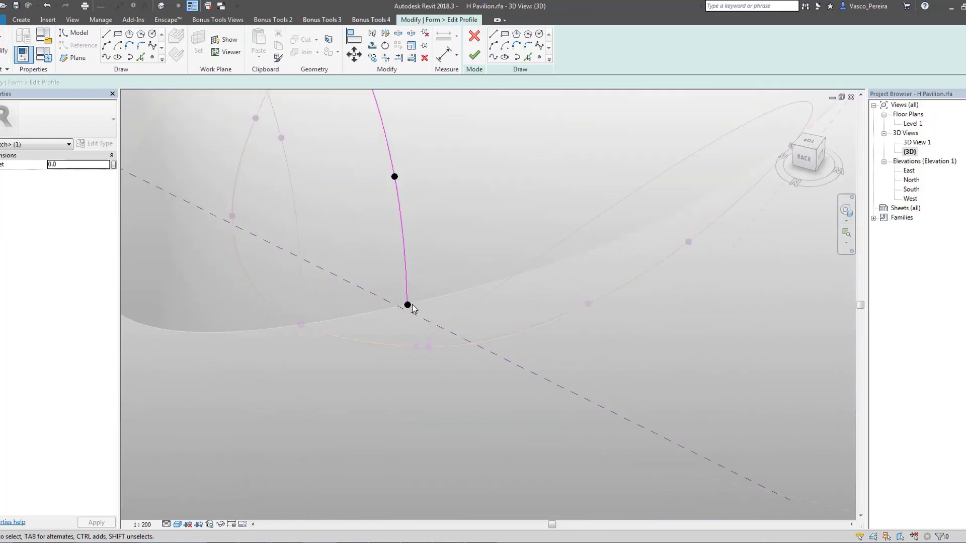
{"action": "left_click_drag", "start_coordinate": [409, 306], "coordinate": [468, 345]}
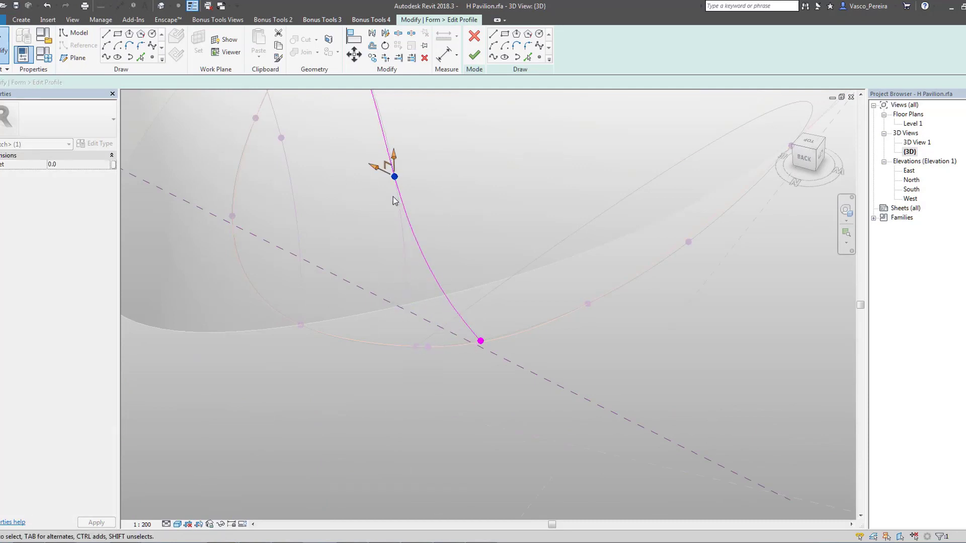
{"action": "middle_click_drag", "start_coordinate": [394, 200], "coordinate": [496, 268], "text": "shift"}
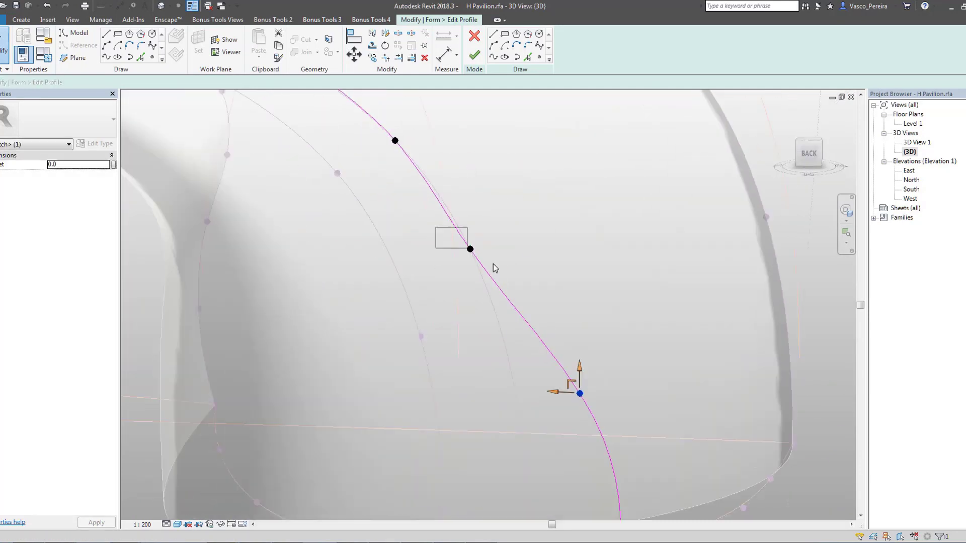
{"action": "left_click_drag", "start_coordinate": [512, 259], "coordinate": [482, 252]}
{"action": "scroll", "coordinate": [574, 232], "scroll_direction": "down", "scroll_amount": 2}
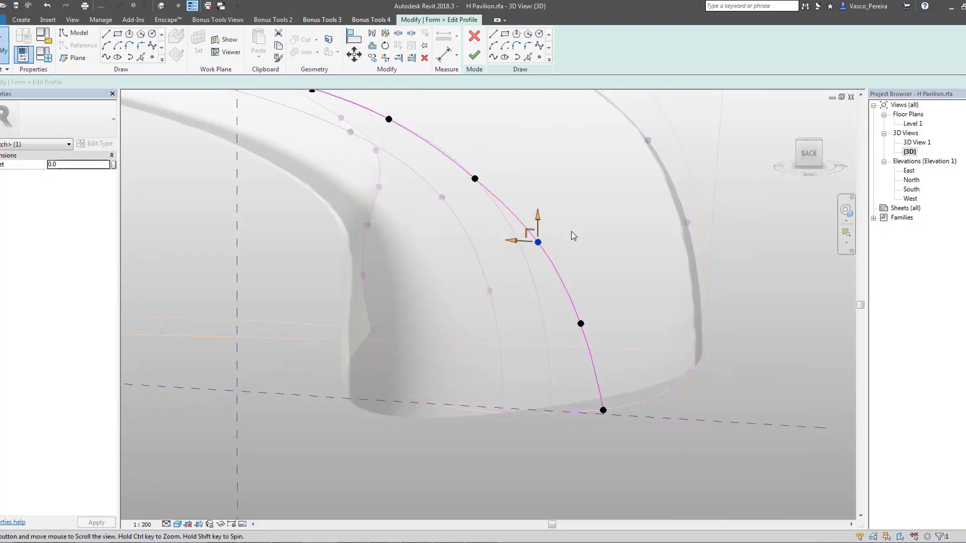
Shift the profile's opposite end point outward toward its ground curve.
{"action": "middle_click_drag", "start_coordinate": [640, 273], "coordinate": [460, 382], "text": "shift"}
{"action": "scroll", "coordinate": [599, 298], "scroll_direction": "down", "scroll_amount": 2}
{"action": "scroll", "coordinate": [459, 382], "scroll_direction": "up", "scroll_amount": 4}
{"action": "left_click", "coordinate": [483, 340]}
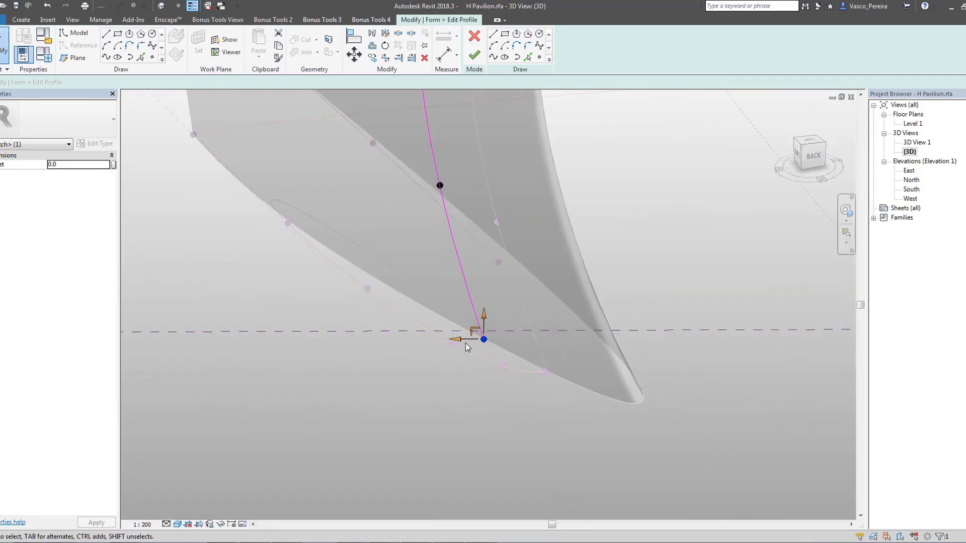
{"action": "left_click_drag", "start_coordinate": [458, 340], "coordinate": [421, 340]}
{"action": "scroll", "coordinate": [440, 331], "scroll_direction": "up", "scroll_amount": 4}
{"action": "scroll", "coordinate": [445, 350], "scroll_direction": "down", "scroll_amount": 8}
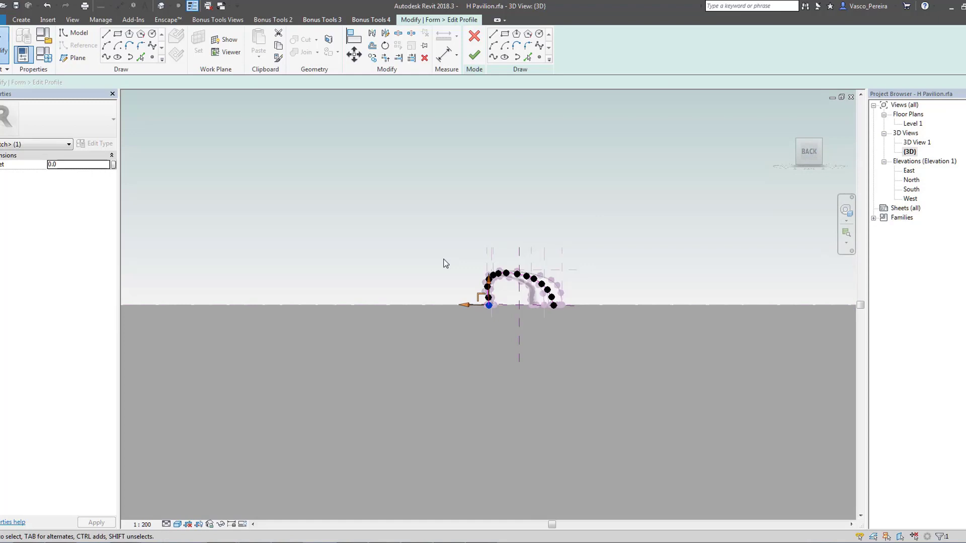
Shift the lower points on the profile's steep side outward to smooth the leg above the ground end.
{"action": "scroll", "coordinate": [504, 292], "scroll_direction": "up", "scroll_amount": 8}
{"action": "middle_click_drag", "start_coordinate": [503, 291], "coordinate": [471, 295]}
{"action": "scroll", "coordinate": [524, 302], "scroll_direction": "up", "scroll_amount": 1}
{"action": "middle_click_drag", "start_coordinate": [523, 302], "coordinate": [462, 288]}
{"action": "scroll", "coordinate": [528, 305], "scroll_direction": "up", "scroll_amount": 1}
{"action": "left_click", "coordinate": [286, 312]}
{"action": "scroll", "coordinate": [284, 316], "scroll_direction": "up", "scroll_amount": 4}
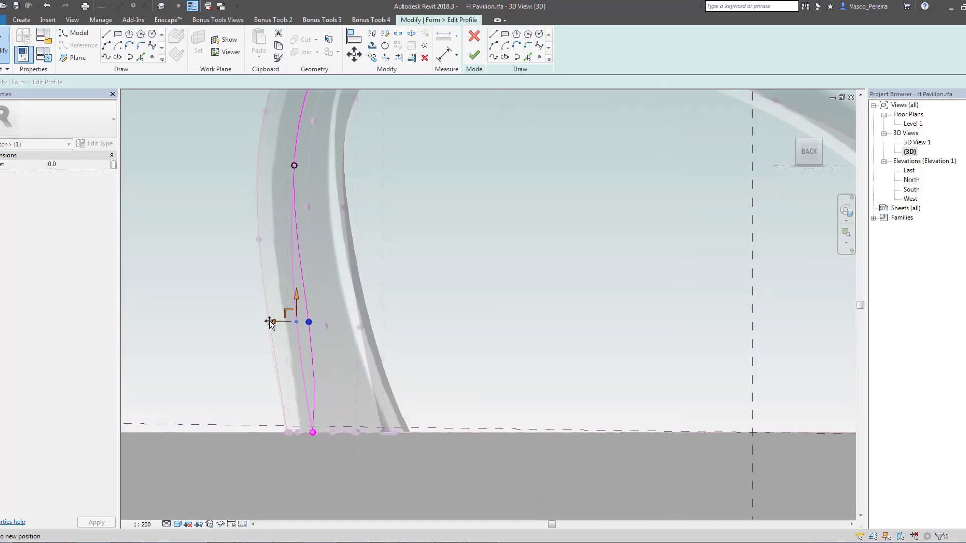
{"action": "left_click_drag", "start_coordinate": [276, 165], "coordinate": [269, 165]}
{"action": "middle_click_drag", "start_coordinate": [361, 207], "coordinate": [379, 339]}
{"action": "left_click", "coordinate": [315, 454]}
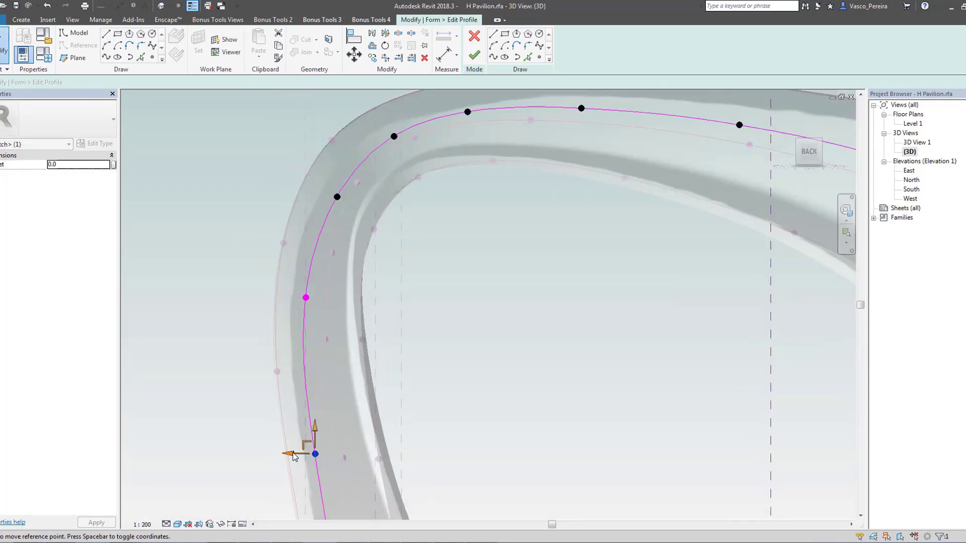
{"action": "left_click_drag", "start_coordinate": [293, 454], "coordinate": [289, 454]}
Nudge the points around the profile's upper bend on the steep side outward.
{"action": "left_click", "coordinate": [338, 197]}
{"action": "scroll", "coordinate": [332, 190], "scroll_direction": "up", "scroll_amount": 1}
{"action": "left_click_drag", "start_coordinate": [309, 200], "coordinate": [305, 199]}
{"action": "middle_click_drag", "start_coordinate": [416, 105], "coordinate": [331, 189]}
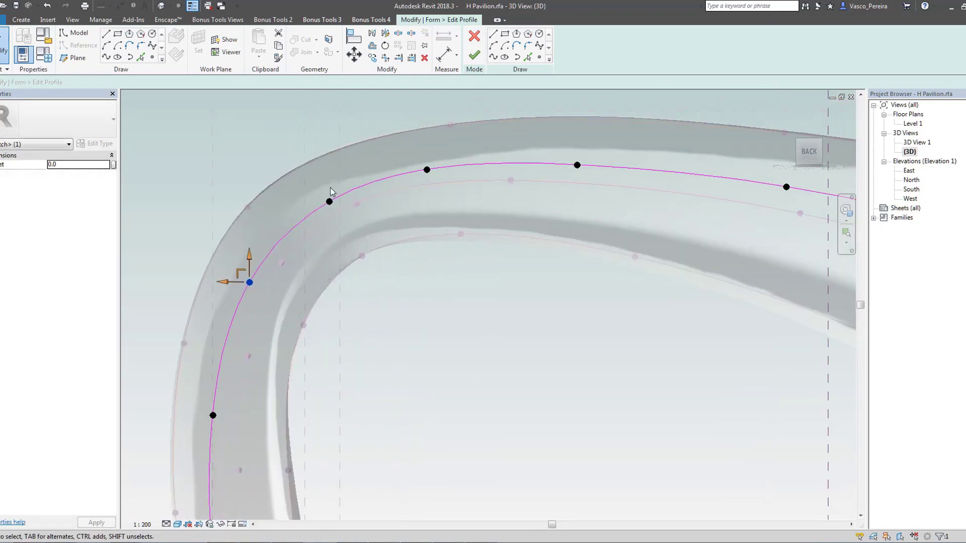
{"action": "left_click_drag", "start_coordinate": [311, 200], "coordinate": [307, 200]}
Shift three points on the profile's wide side outward to even out its curvature.
{"action": "scroll", "coordinate": [306, 201], "scroll_direction": "down", "scroll_amount": 2}
{"action": "middle_click_drag", "start_coordinate": [803, 368], "coordinate": [509, 301]}
{"action": "left_click", "coordinate": [653, 373]}
{"action": "scroll", "coordinate": [664, 392], "scroll_direction": "up", "scroll_amount": 1}
{"action": "left_click_drag", "start_coordinate": [626, 368], "coordinate": [647, 369]}
{"action": "left_click", "coordinate": [593, 262]}
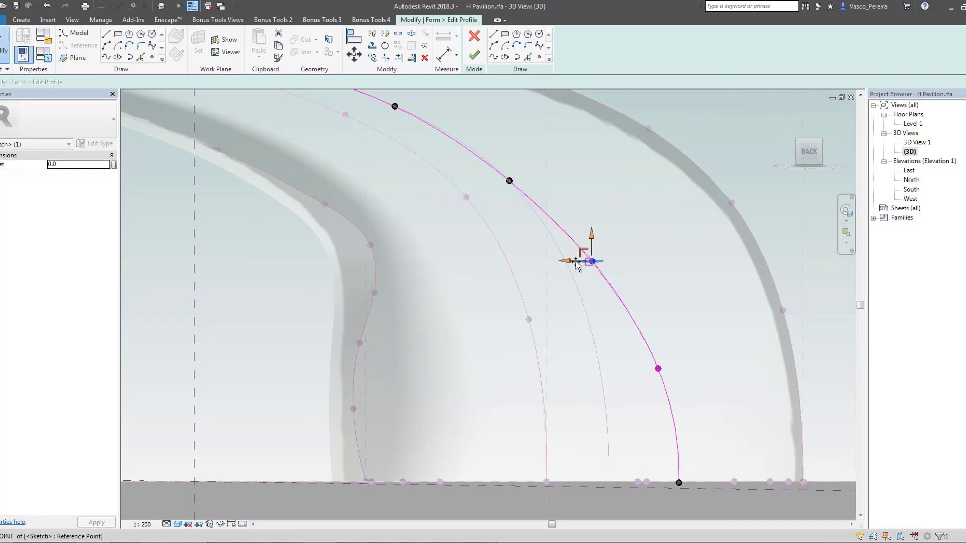
{"action": "left_click_drag", "start_coordinate": [571, 262], "coordinate": [585, 262]}
{"action": "left_click_drag", "start_coordinate": [486, 182], "coordinate": [503, 182]}
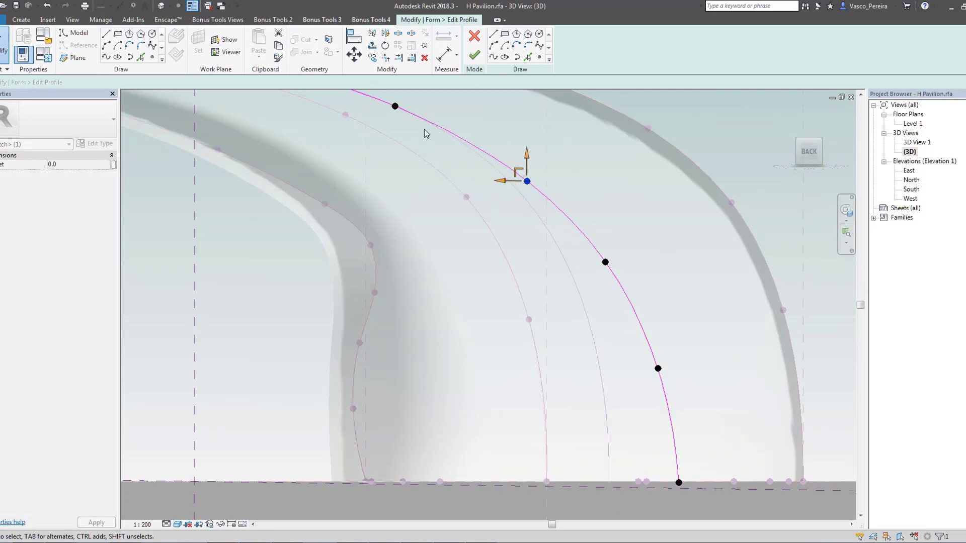
Adjust the profile's upper point on the wide side and finish the profile edit.
{"action": "scroll", "coordinate": [335, 98], "scroll_direction": "up", "scroll_amount": 1}
{"action": "middle_click_drag", "start_coordinate": [334, 98], "coordinate": [418, 241]}
{"action": "left_click_drag", "start_coordinate": [418, 241], "coordinate": [513, 277]}
{"action": "left_click_drag", "start_coordinate": [479, 254], "coordinate": [474, 254]}
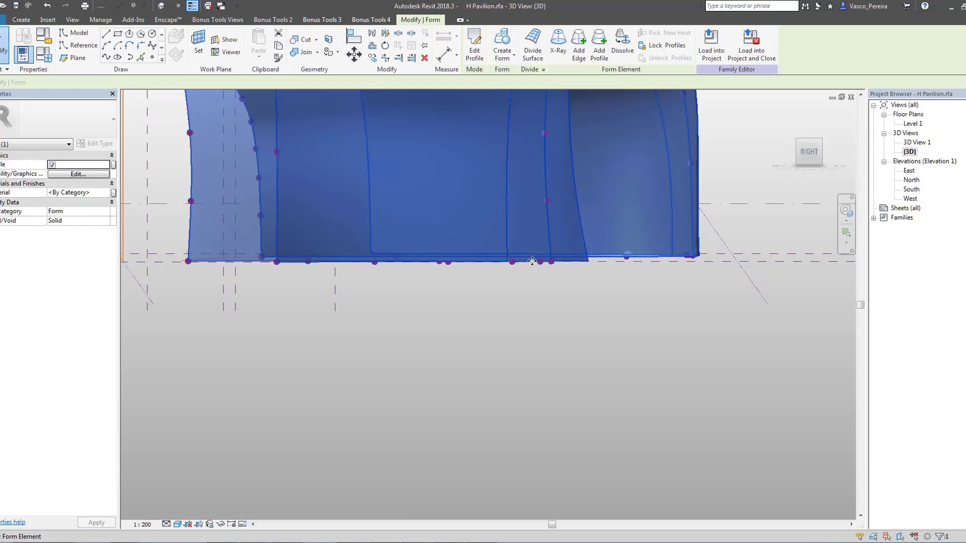
Add another profile between the middle and small arches, then edit it and retrace its curve with a spline through points.
{"action": "left_click", "coordinate": [599, 48]}
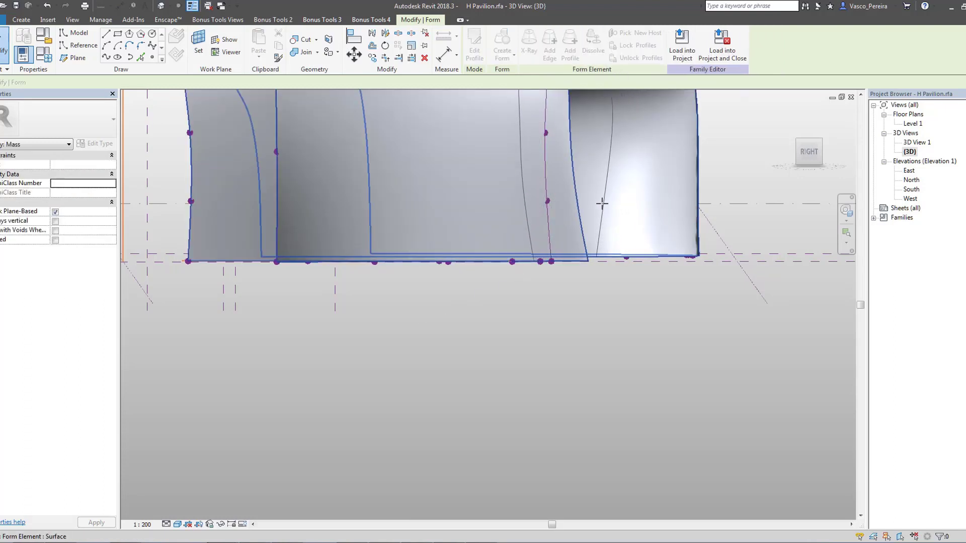
{"action": "left_click", "coordinate": [602, 203]}
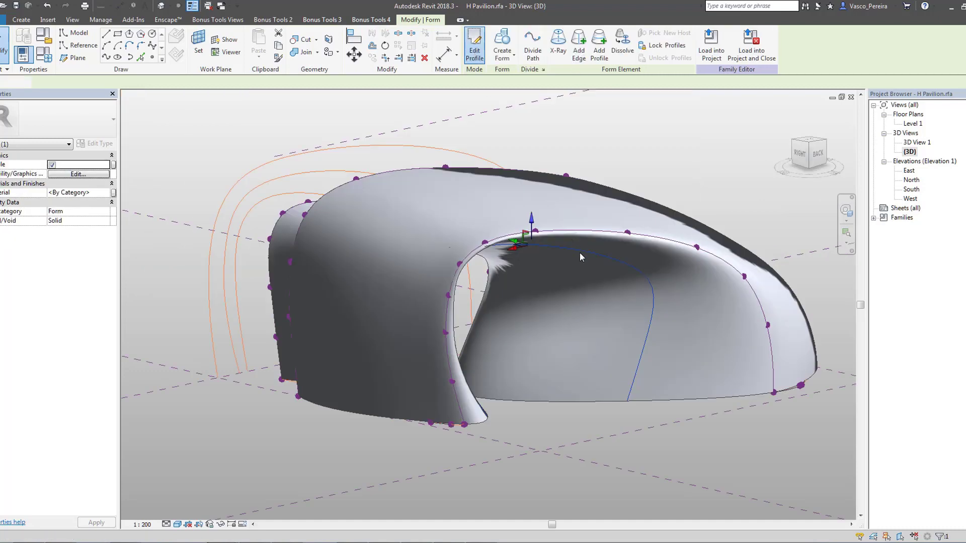
{"action": "double_click", "coordinate": [580, 256]}
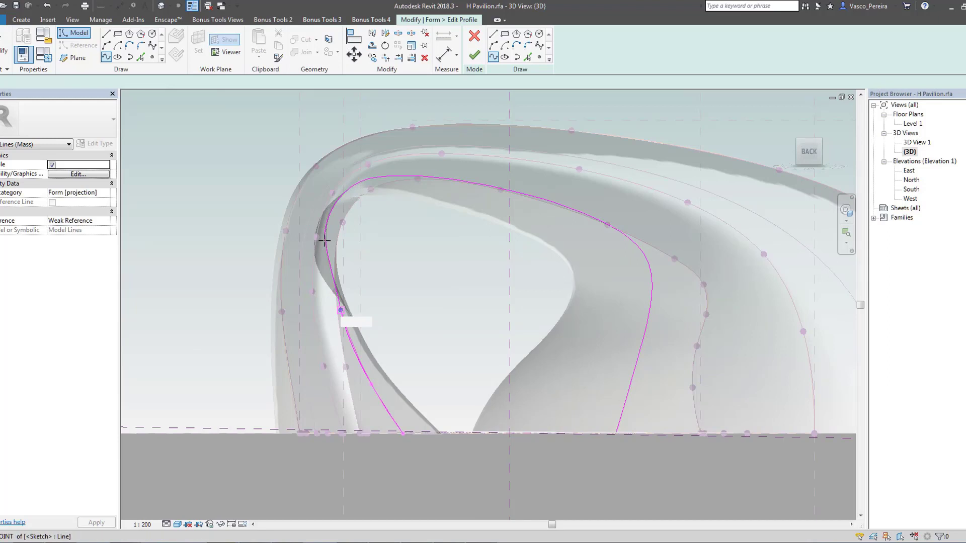
{"action": "left_click", "coordinate": [393, 176]}
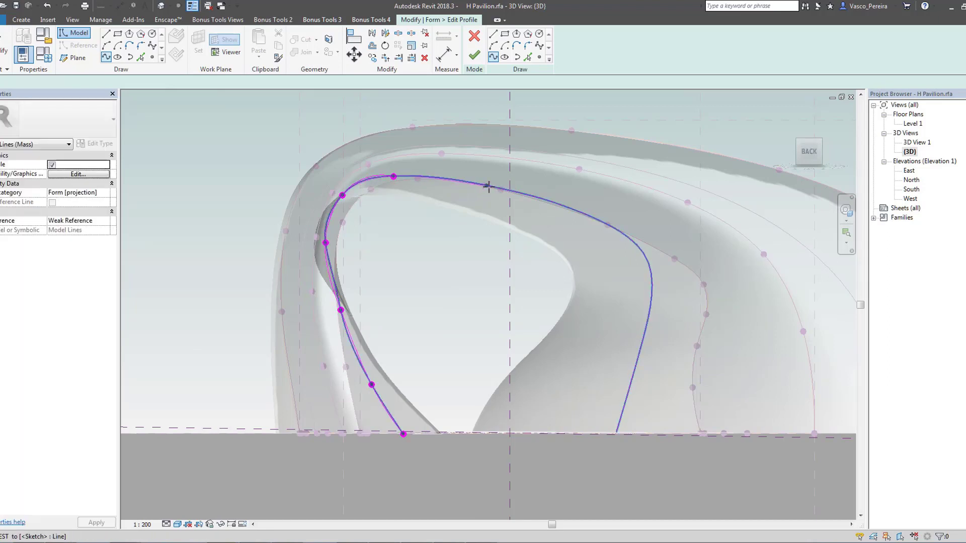
{"action": "left_click", "coordinate": [488, 186]}
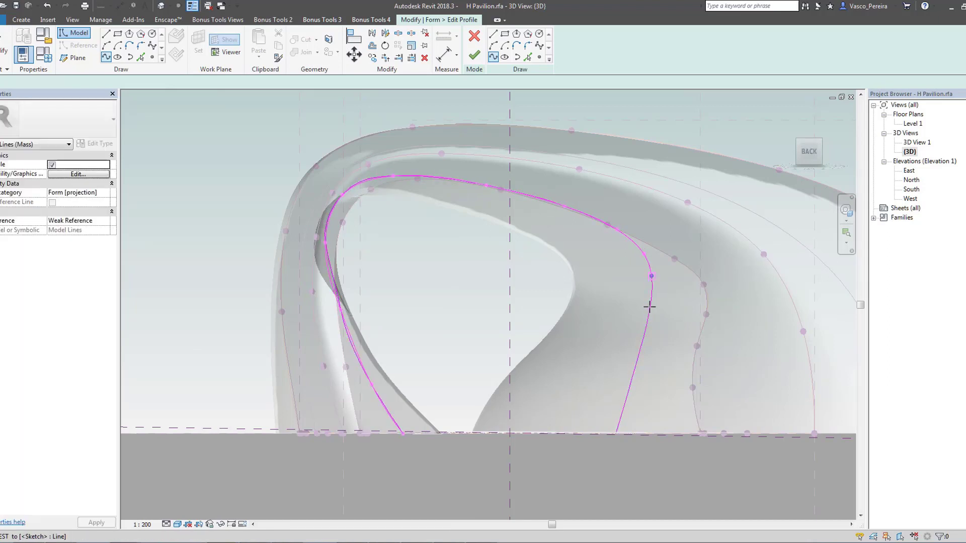
{"action": "left_click", "coordinate": [625, 401]}
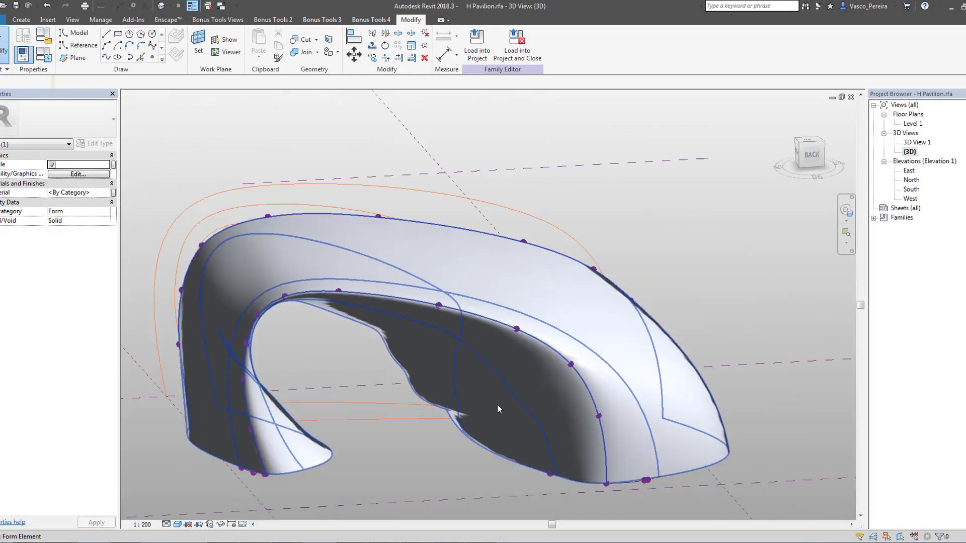
Turn on X-Ray for the lofted form to expose its profiles and control points.
{"action": "left_click", "coordinate": [498, 409]}
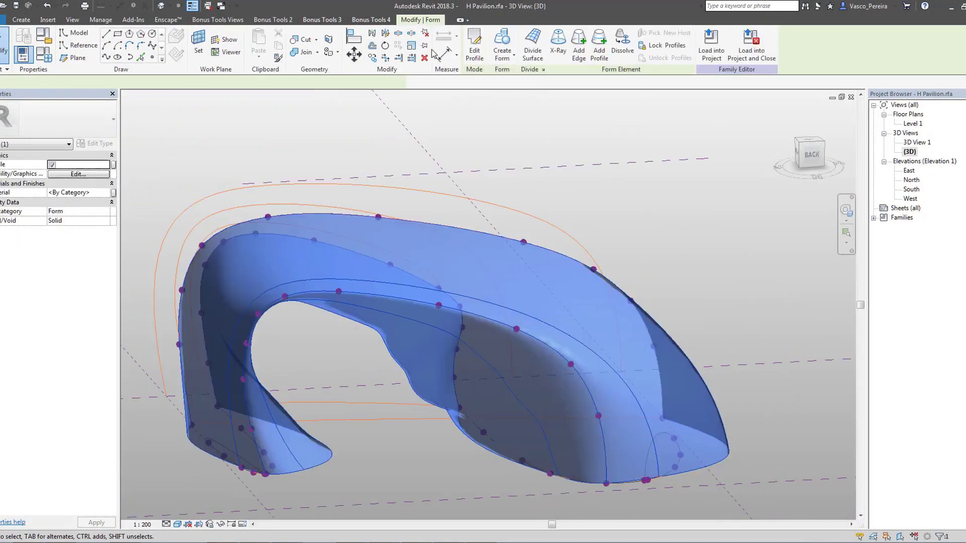
{"action": "left_click", "coordinate": [558, 44]}
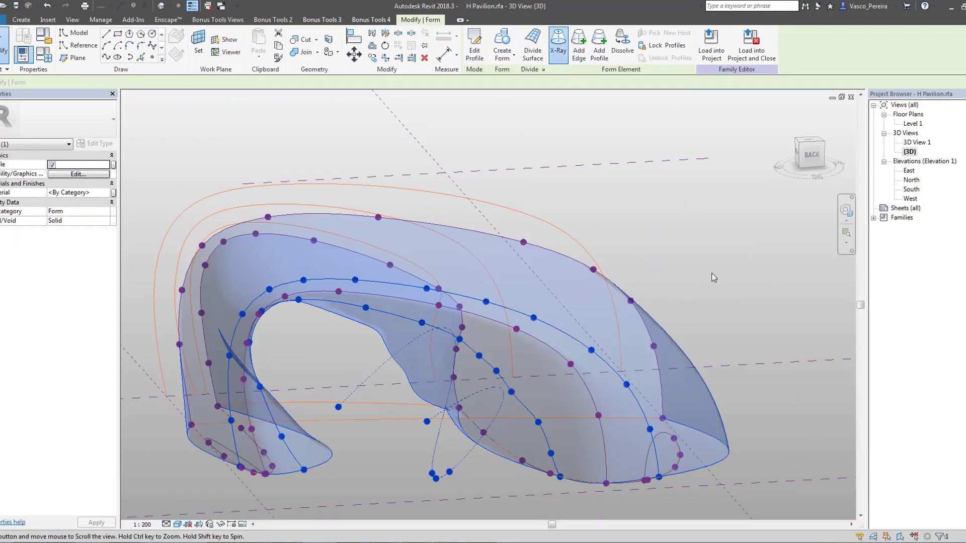
{"action": "left_click", "coordinate": [476, 472]}
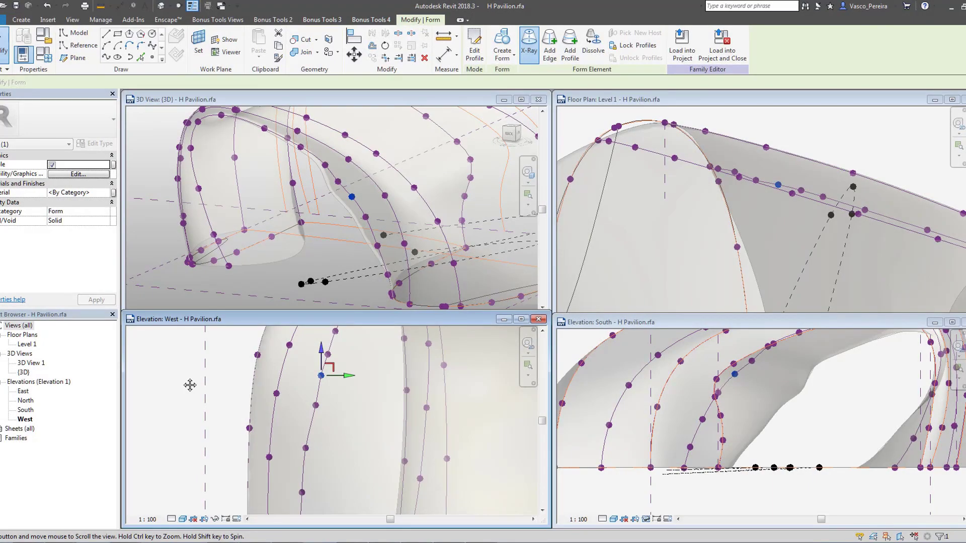
In the west elevation, shift neighbouring points on the added profile slightly outward to smooth its curve.
{"action": "middle_click_drag", "start_coordinate": [190, 385], "coordinate": [181, 396]}
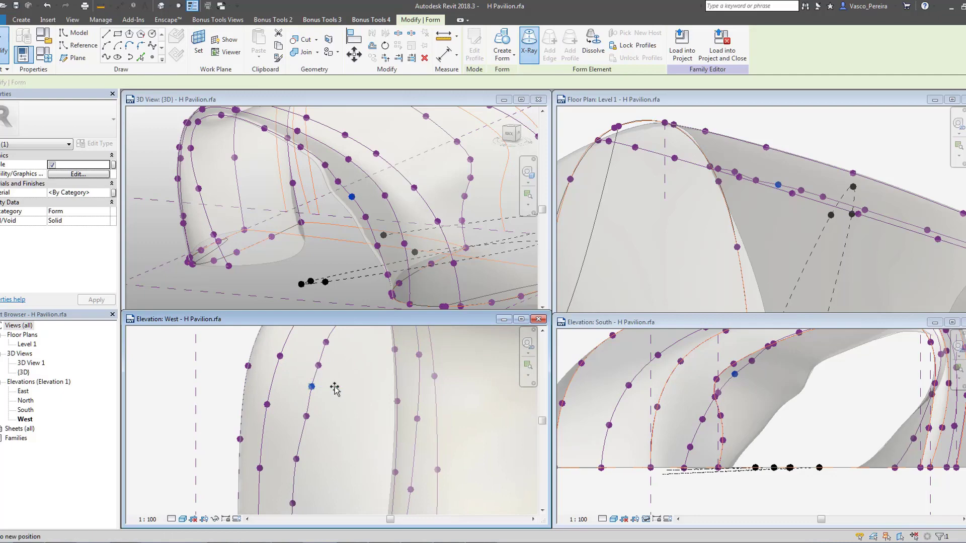
{"action": "left_click", "coordinate": [307, 417]}
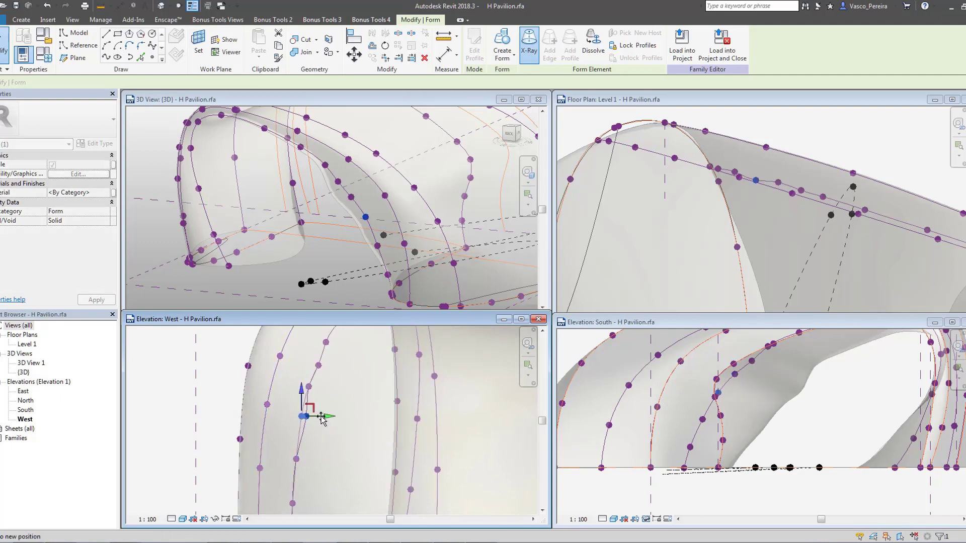
{"action": "left_click_drag", "start_coordinate": [321, 417], "coordinate": [320, 417]}
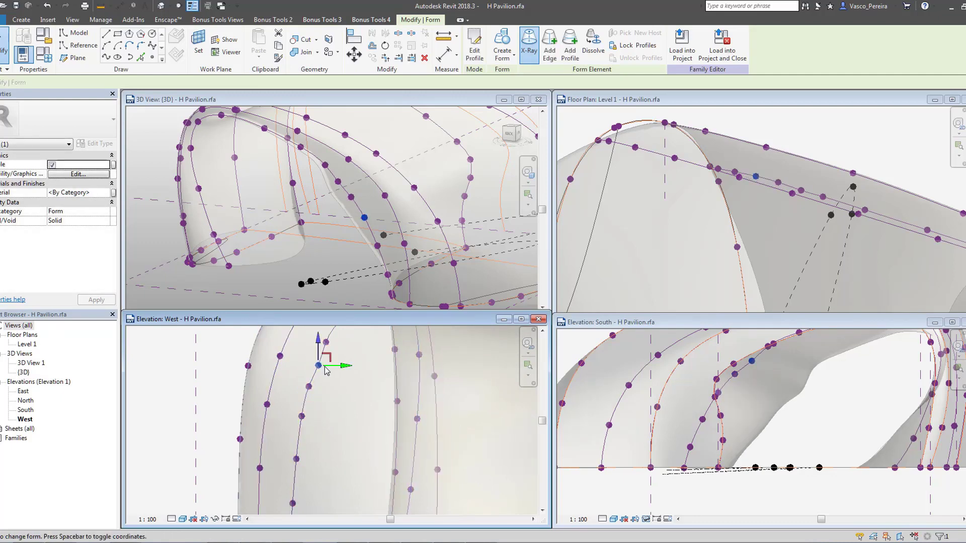
{"action": "scroll", "coordinate": [312, 344], "scroll_direction": "up", "scroll_amount": 3}
{"action": "middle_click_drag", "start_coordinate": [319, 362], "coordinate": [314, 382]}
{"action": "left_click_drag", "start_coordinate": [351, 421], "coordinate": [339, 421]}
{"action": "scroll", "coordinate": [190, 372], "scroll_direction": "down", "scroll_amount": 2}
{"action": "left_click", "coordinate": [161, 361]}
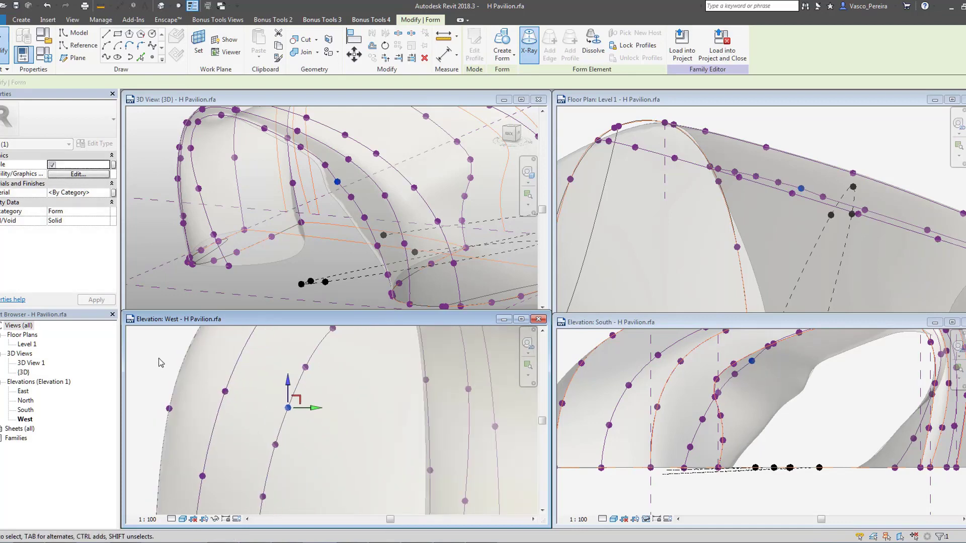
{"action": "scroll", "coordinate": [164, 363], "scroll_direction": "down", "scroll_amount": 2}
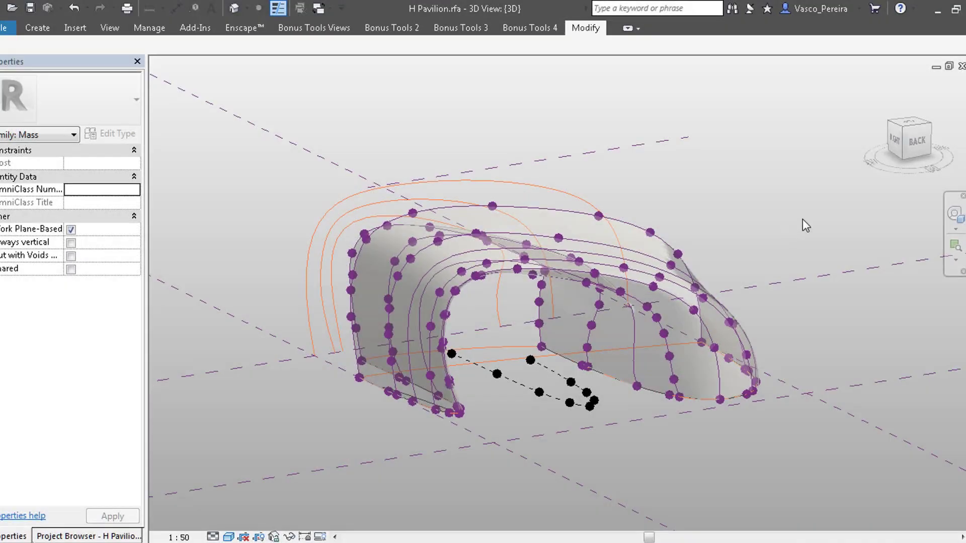
Inspect the refined pavilion form from several sides in the mass family and in the project.
{"action": "middle_click_drag", "start_coordinate": [802, 219], "coordinate": [710, 239], "text": "shift"}
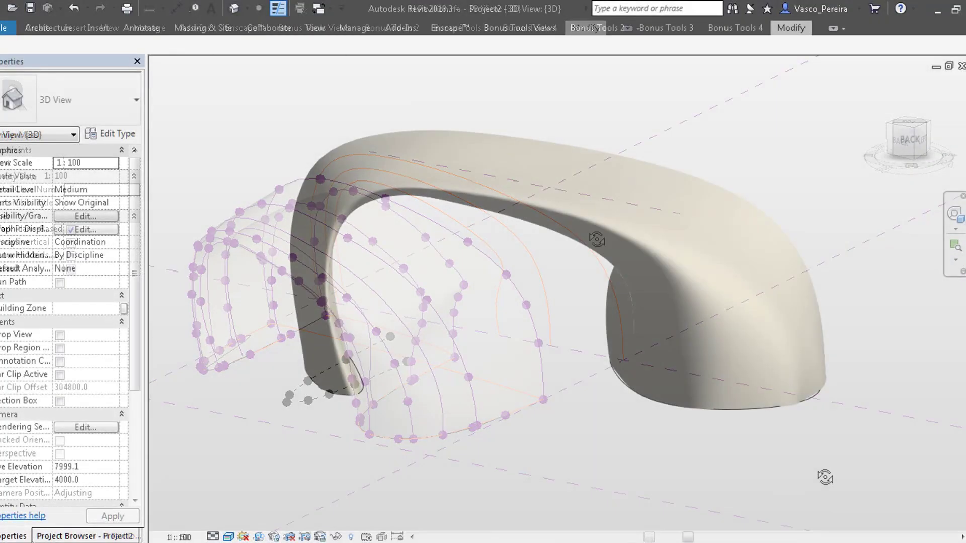
{"action": "middle_click_drag", "start_coordinate": [826, 477], "coordinate": [1, 465], "text": "shift"}
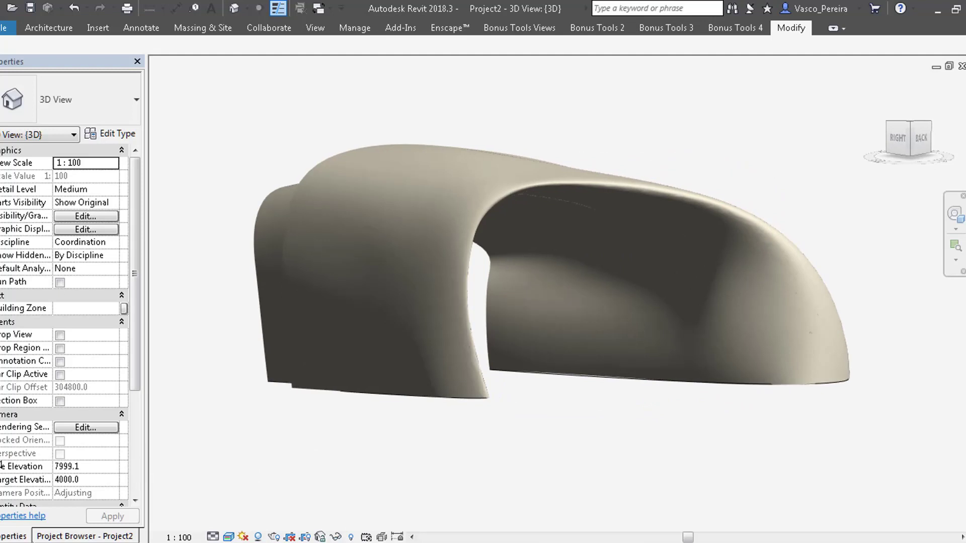